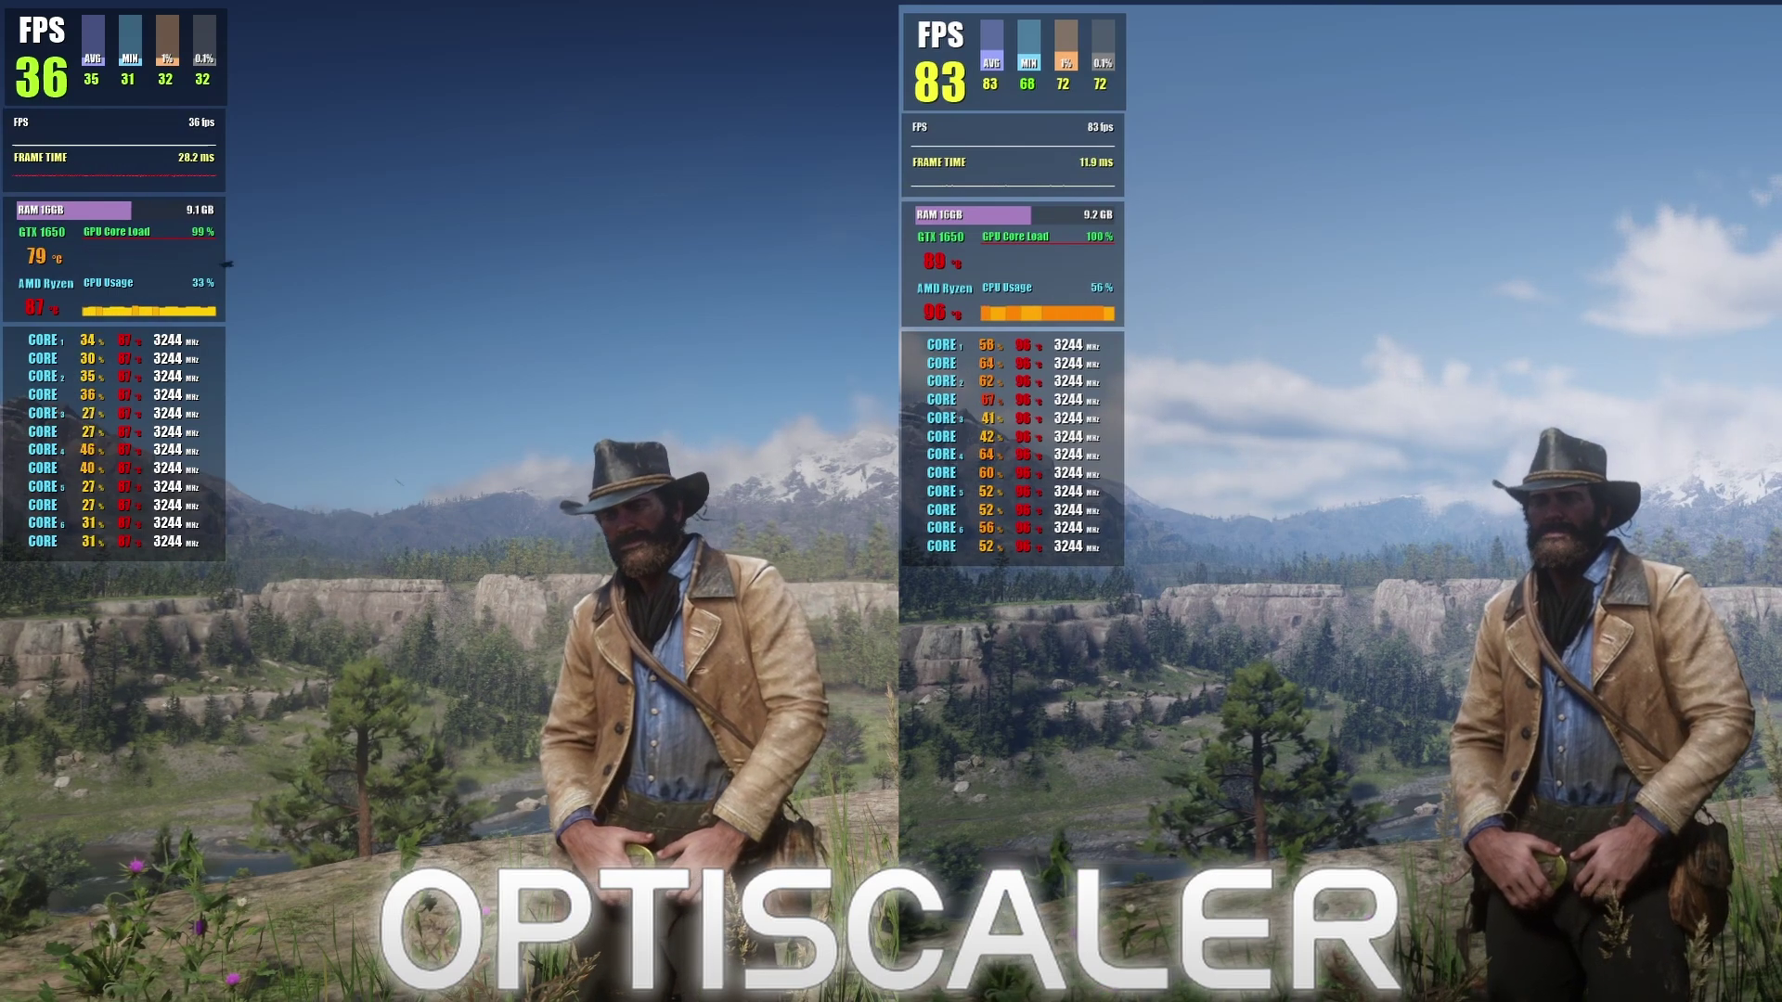
- Open the OptiScaler overlay over Red Dead Redemption 2 with the Insert hotkey
{"action": "key", "text": "Insert"}
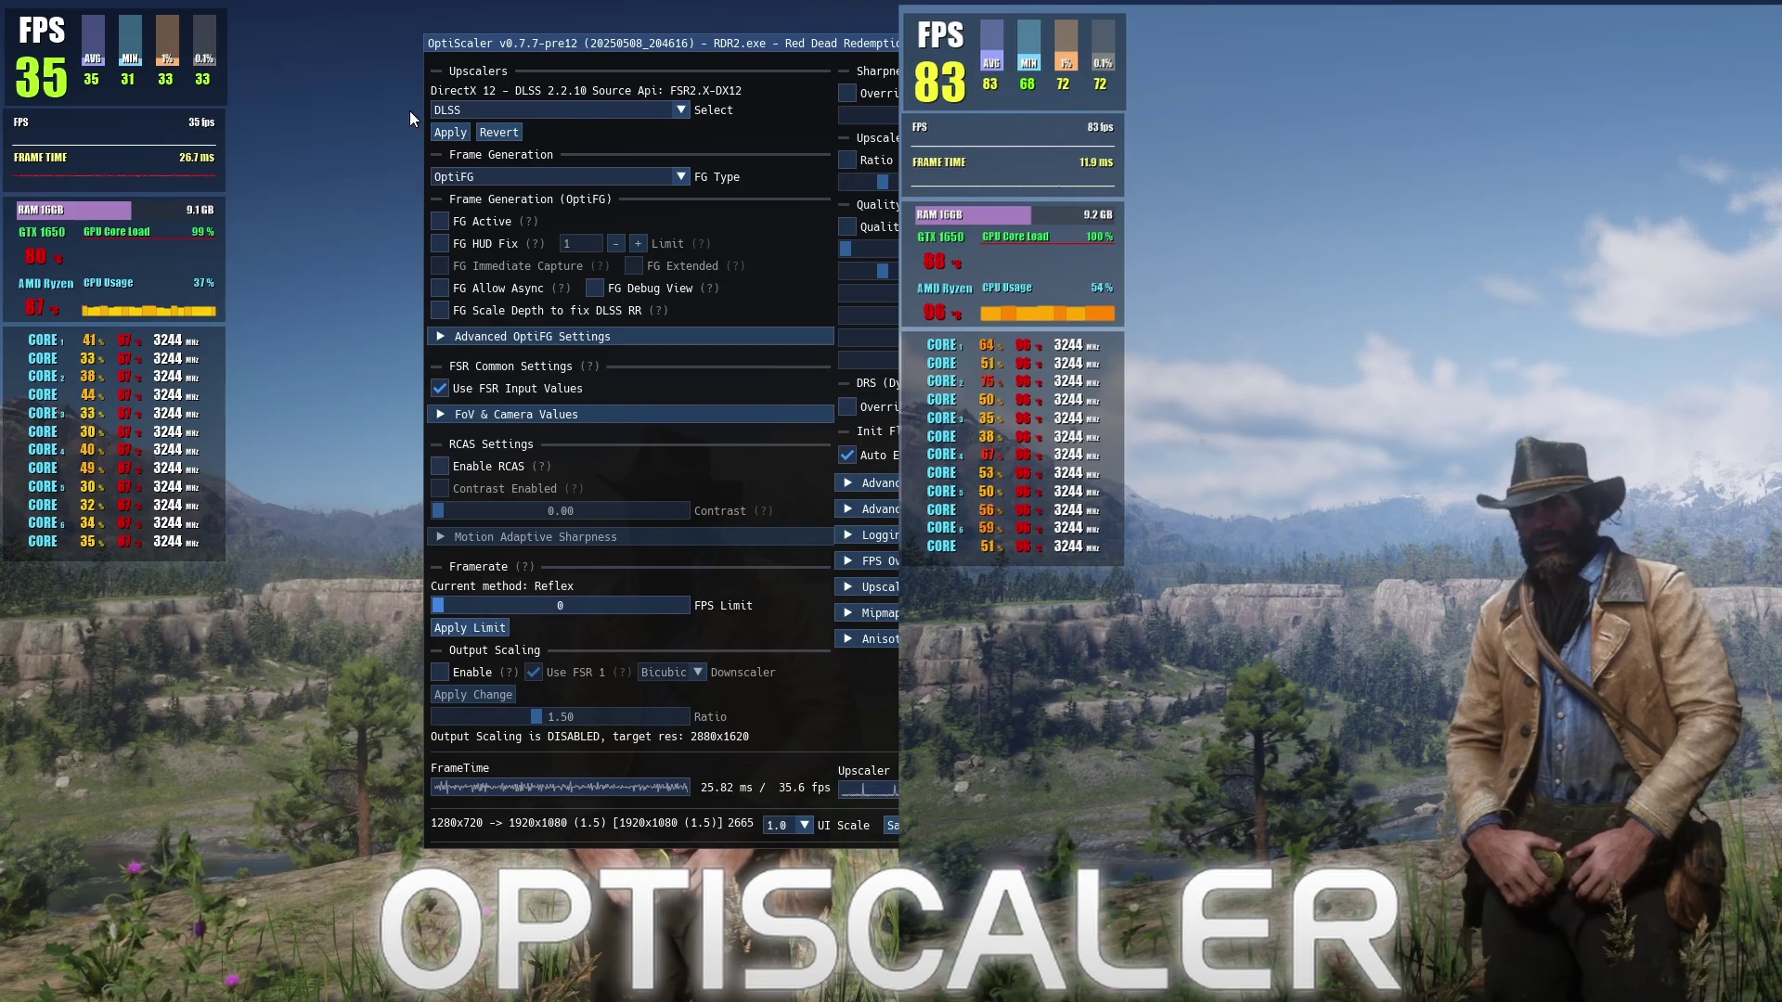
- Pick FSR 3.X in place of DLSS in the OptiScaler Upscalers dropdown
{"action": "left_click", "coordinate": [470, 110]}
{"action": "left_click", "coordinate": [507, 188]}
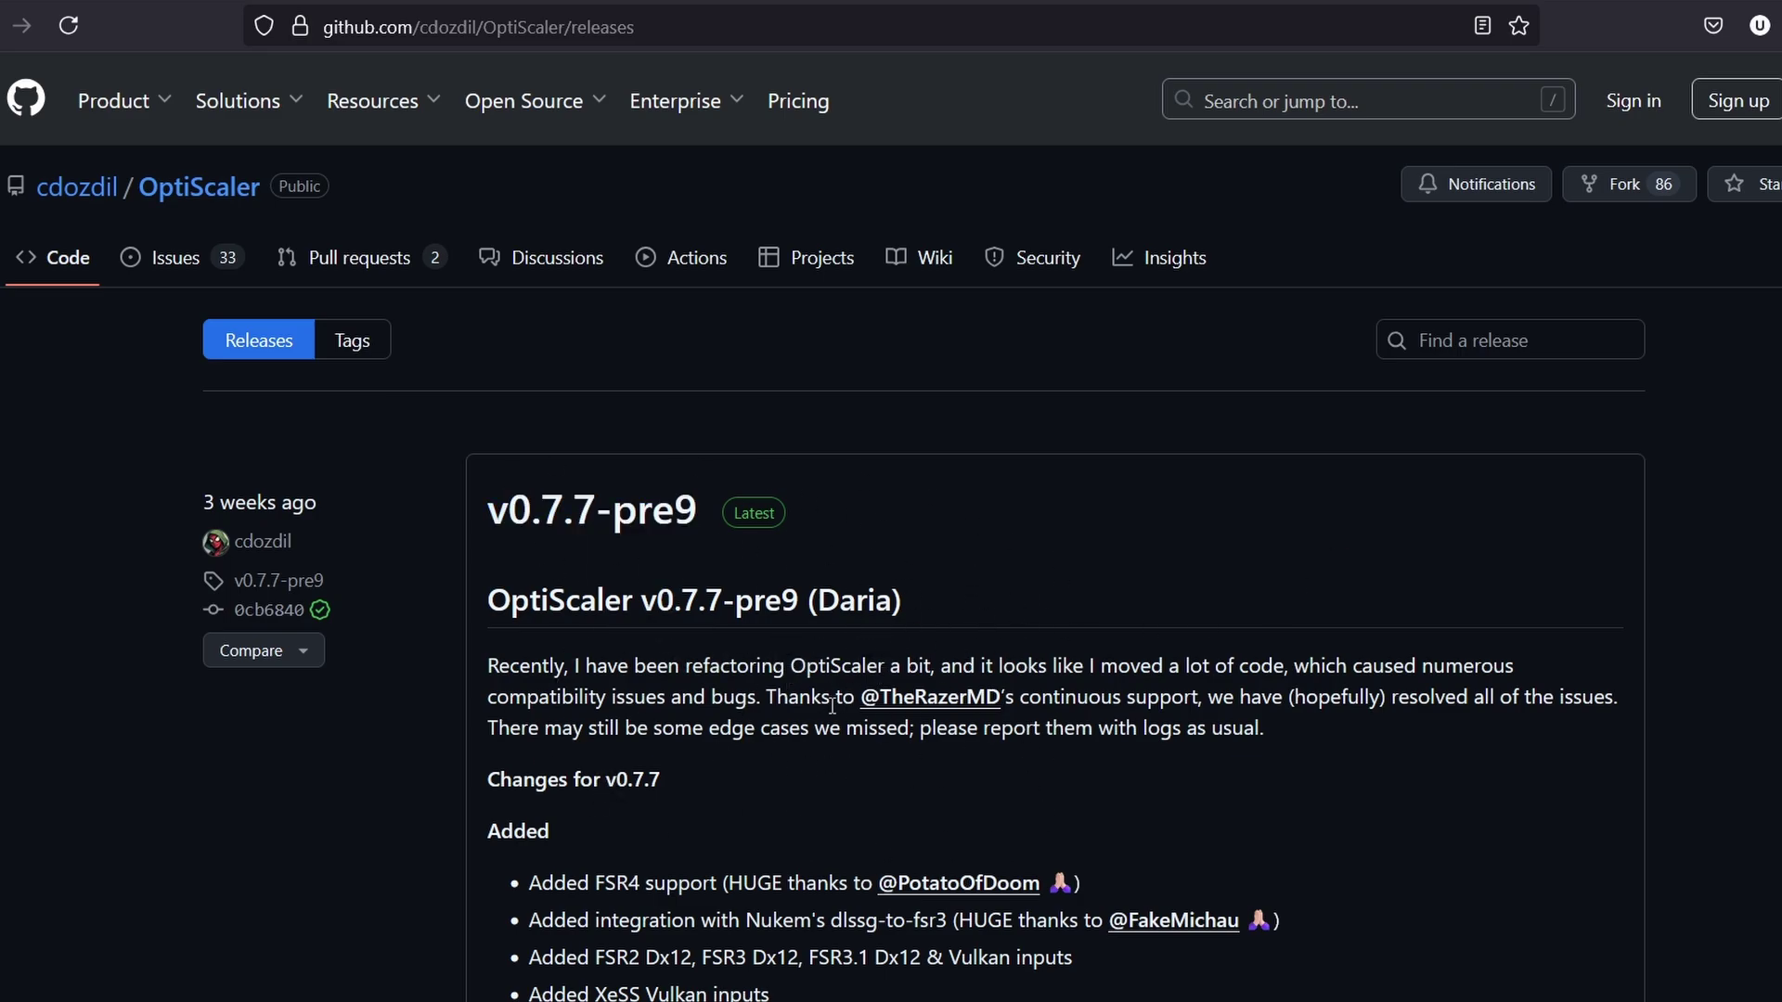
- Scroll through the v0.7.7-pre9 release notes down to the Assets list and back
{"action": "scroll", "coordinate": [789, 567], "scroll_direction": "down", "scroll_amount": 1}
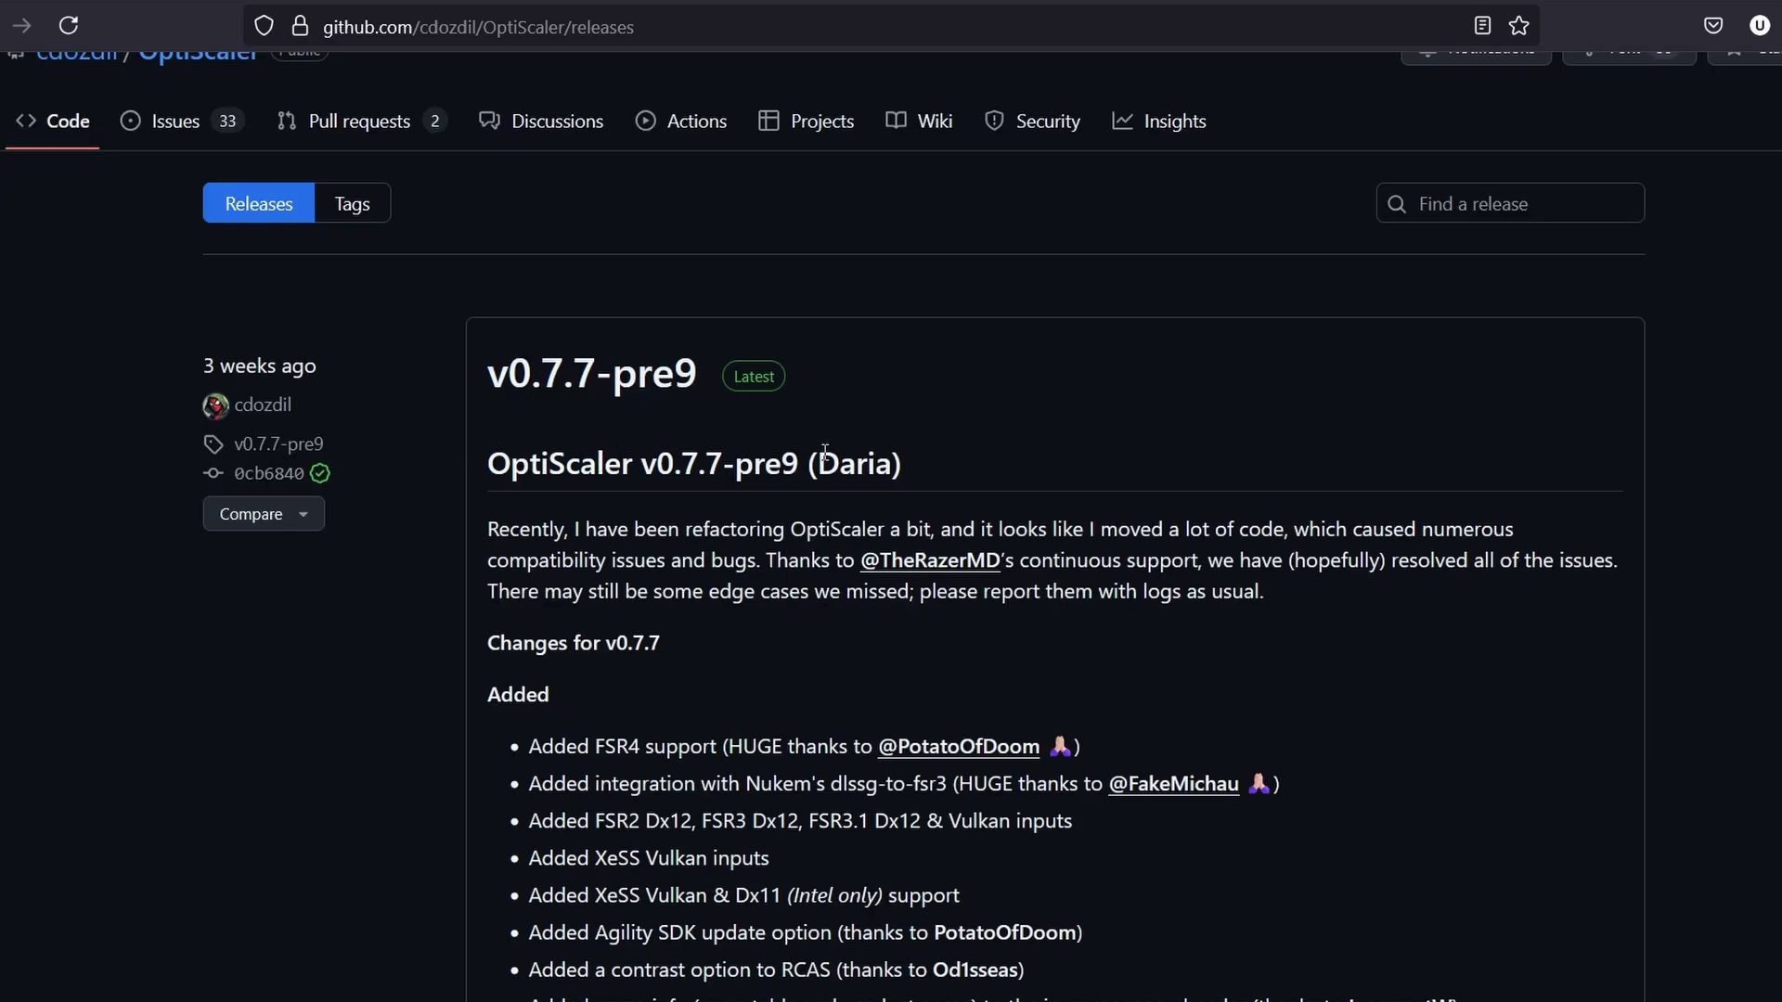
{"action": "scroll", "coordinate": [766, 574], "scroll_direction": "down", "scroll_amount": 2}
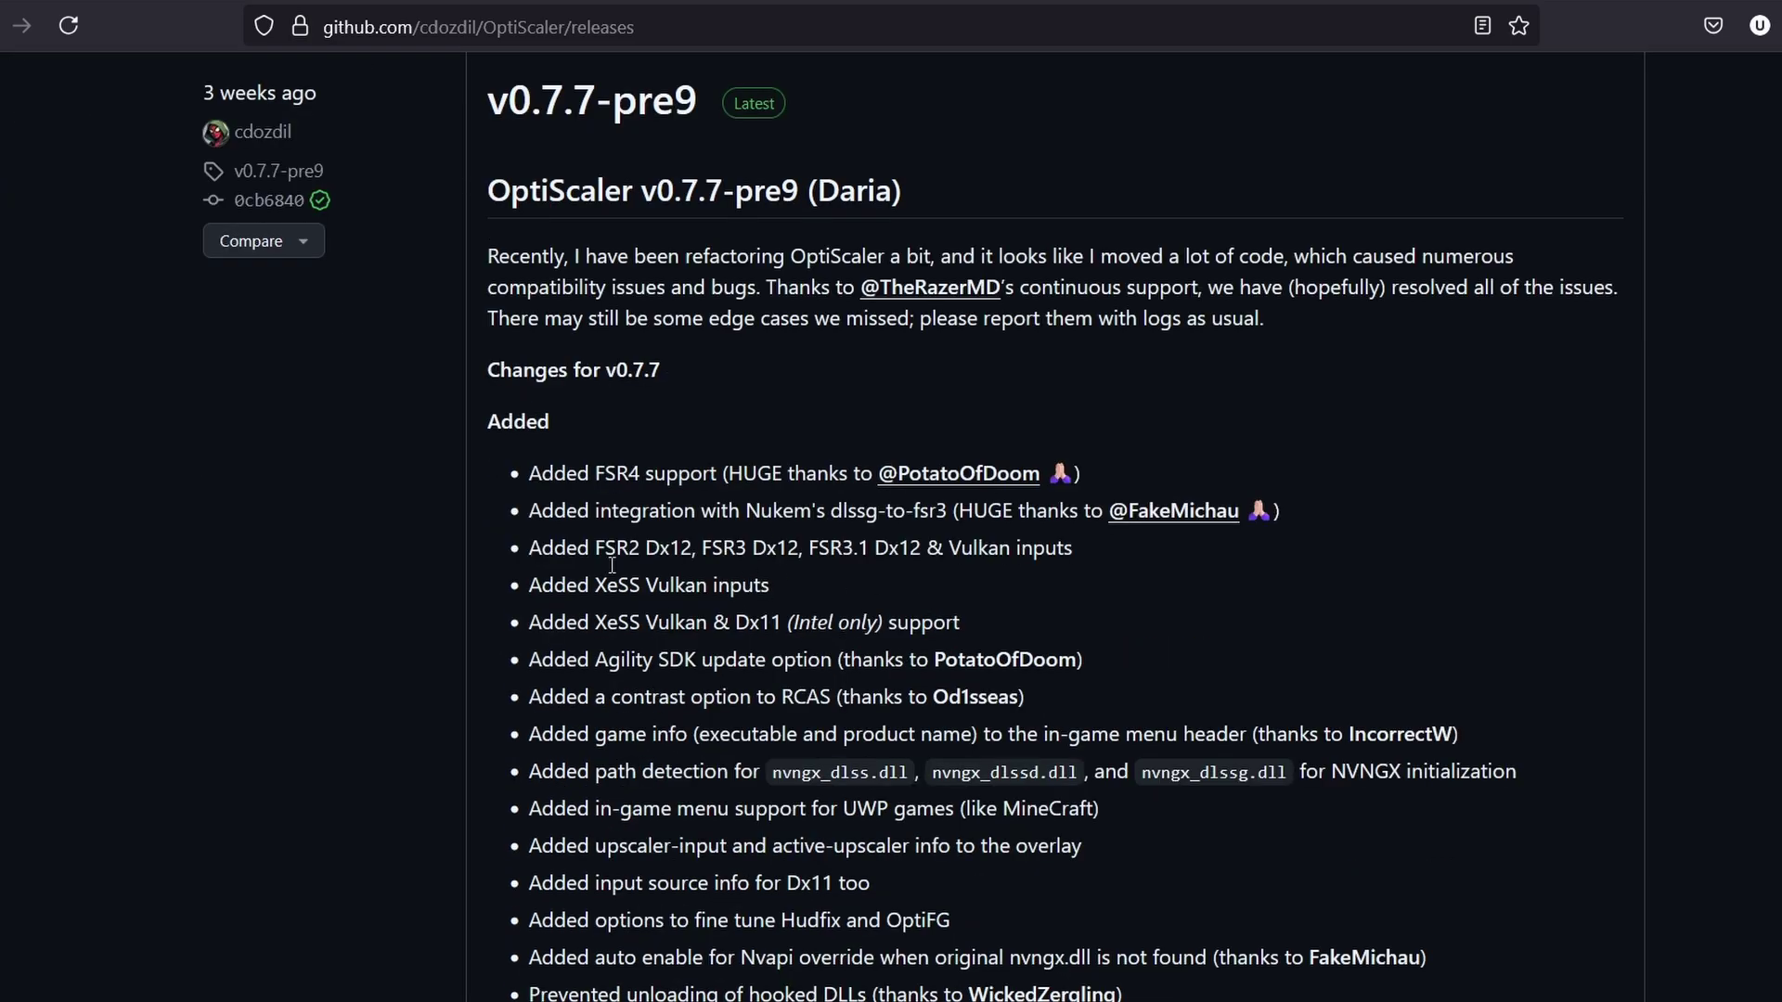
{"action": "scroll", "coordinate": [612, 566], "scroll_direction": "down", "scroll_amount": 3}
{"action": "scroll", "coordinate": [861, 526], "scroll_direction": "down", "scroll_amount": 3}
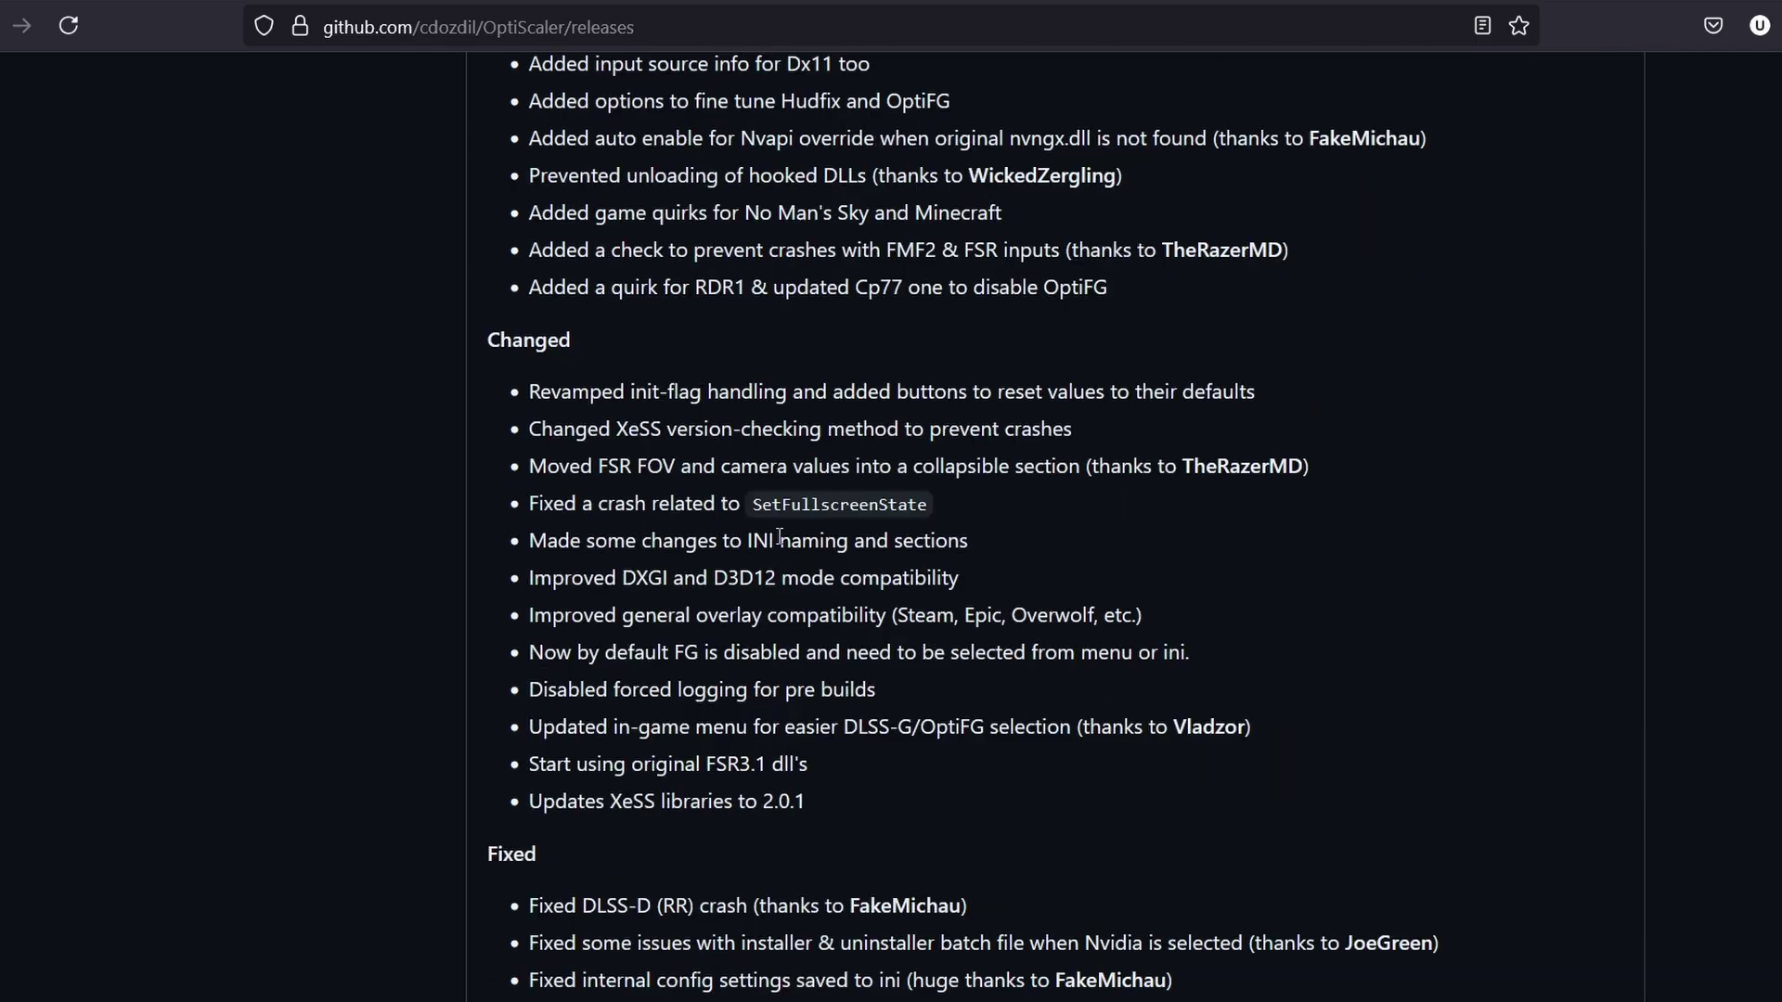
{"action": "scroll", "coordinate": [781, 527], "scroll_direction": "down", "scroll_amount": 3}
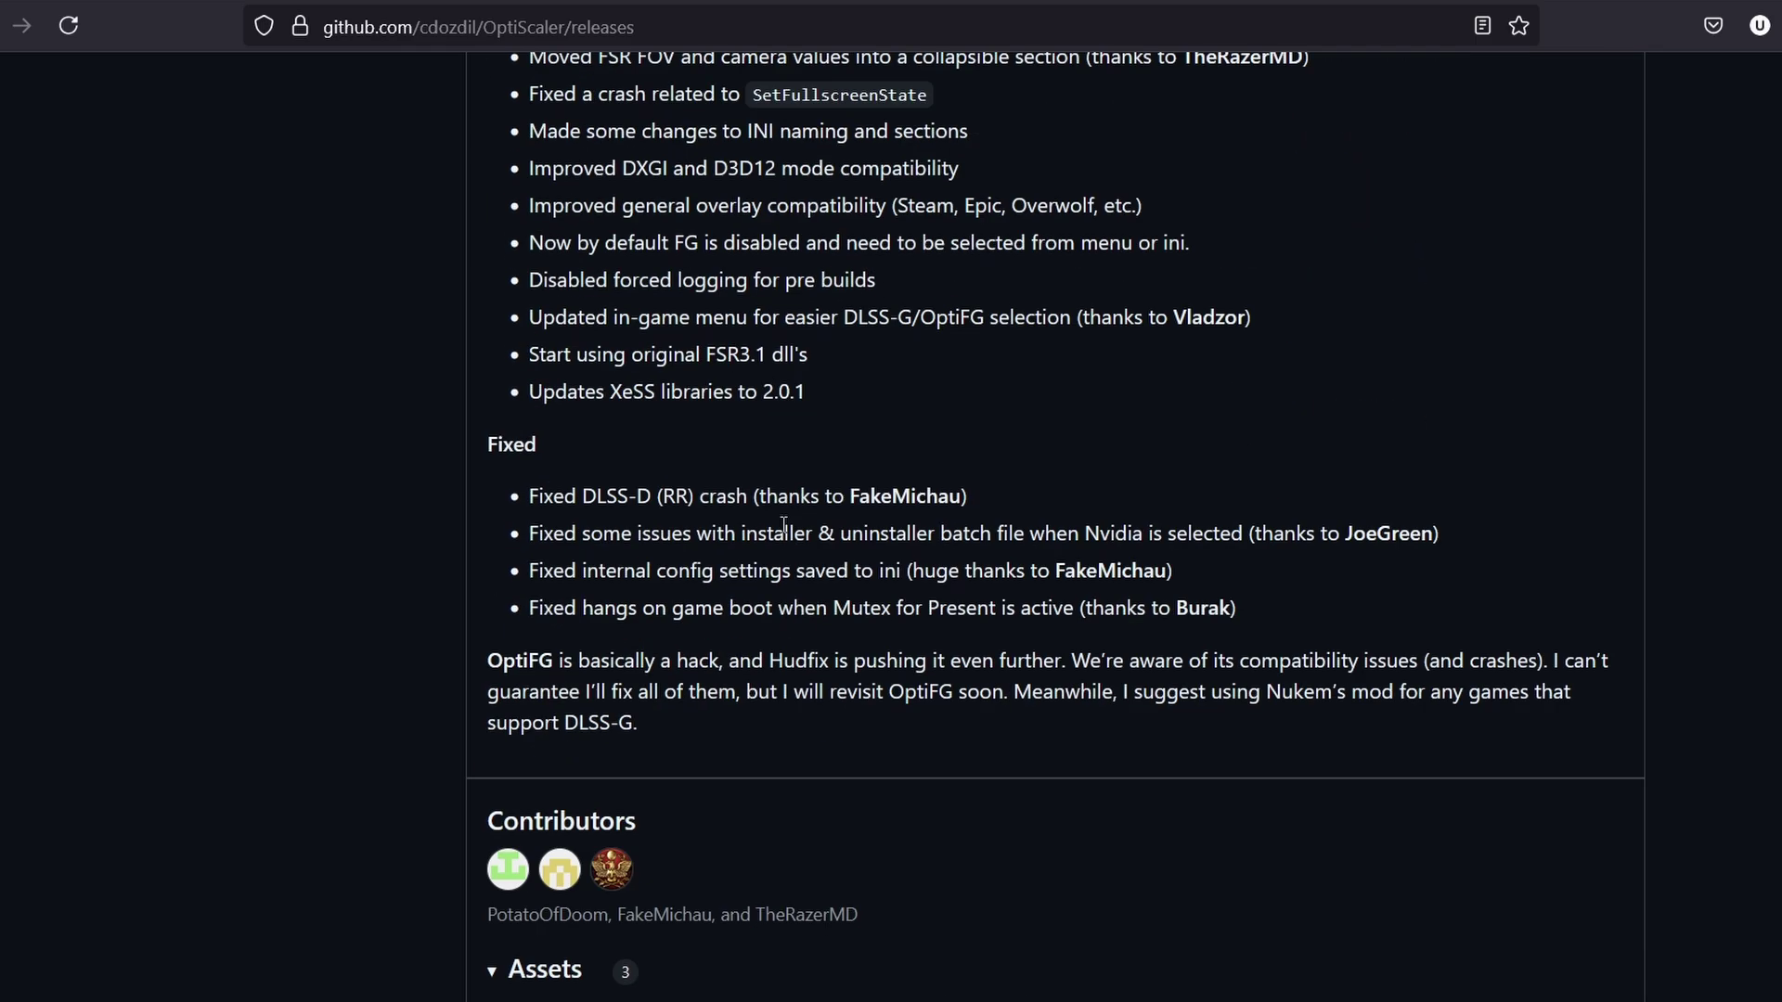
{"action": "scroll", "coordinate": [853, 540], "scroll_direction": "down", "scroll_amount": 6}
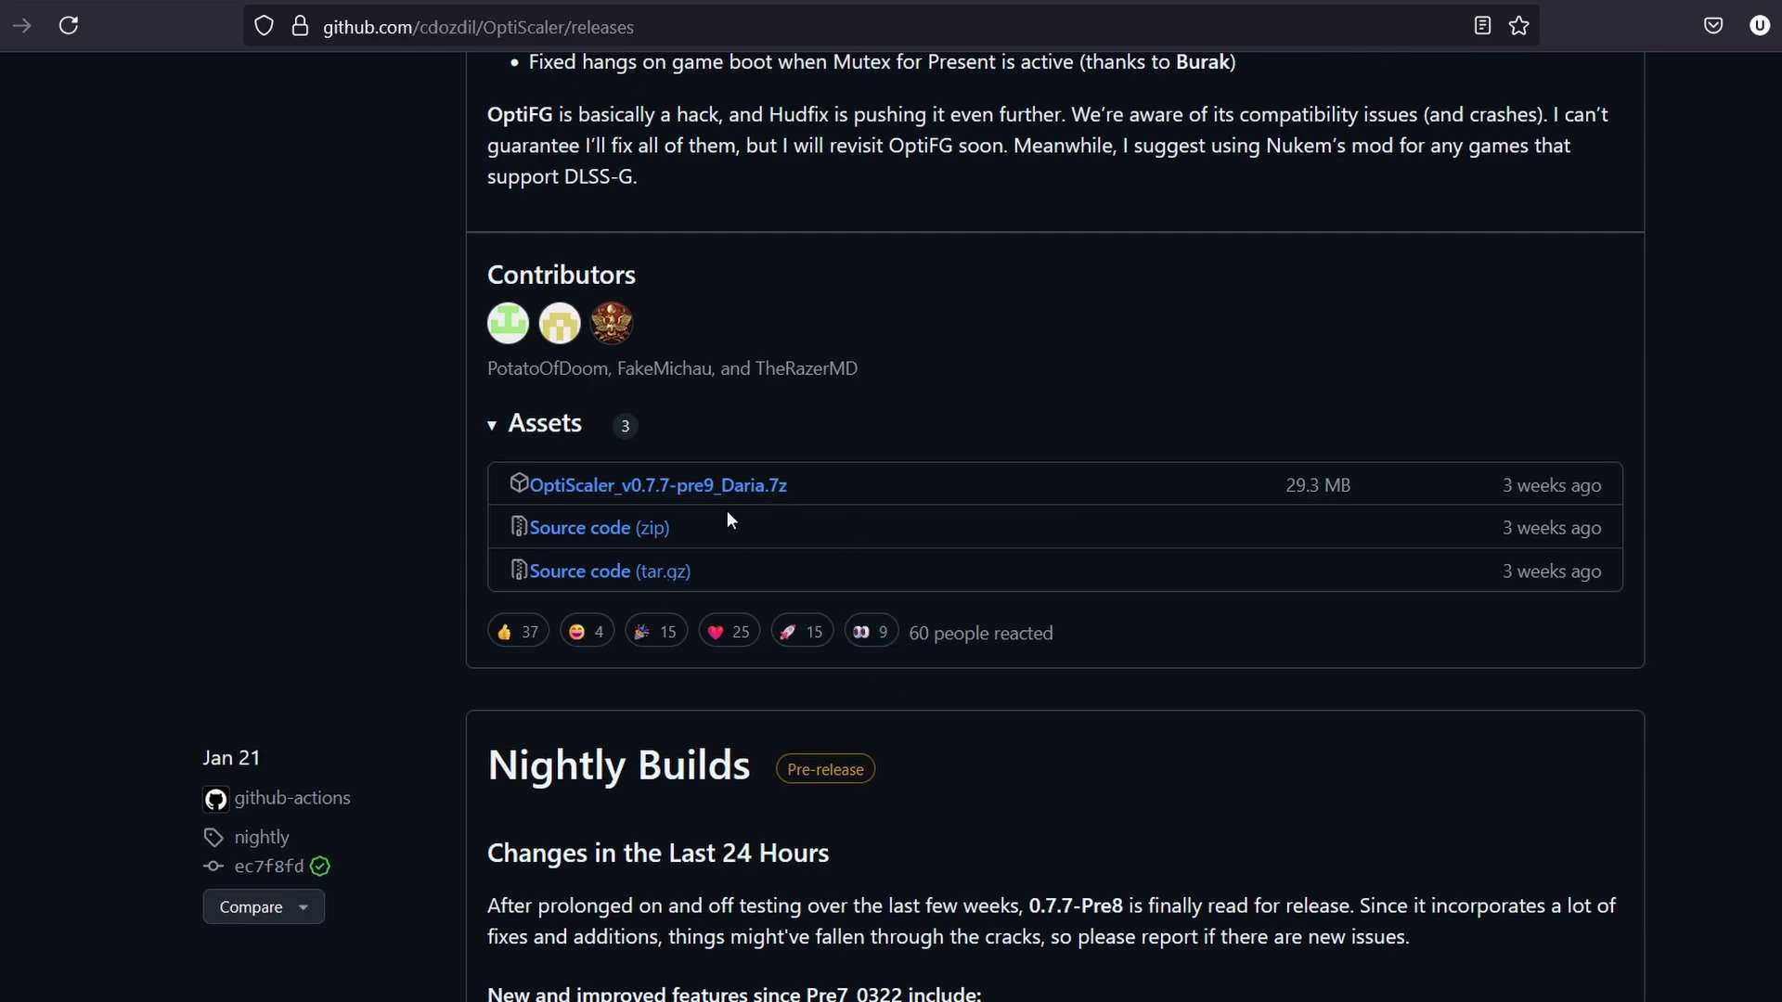
{"action": "scroll", "coordinate": [727, 511], "scroll_direction": "up", "scroll_amount": 11}
{"action": "scroll", "coordinate": [760, 572], "scroll_direction": "up", "scroll_amount": 3}
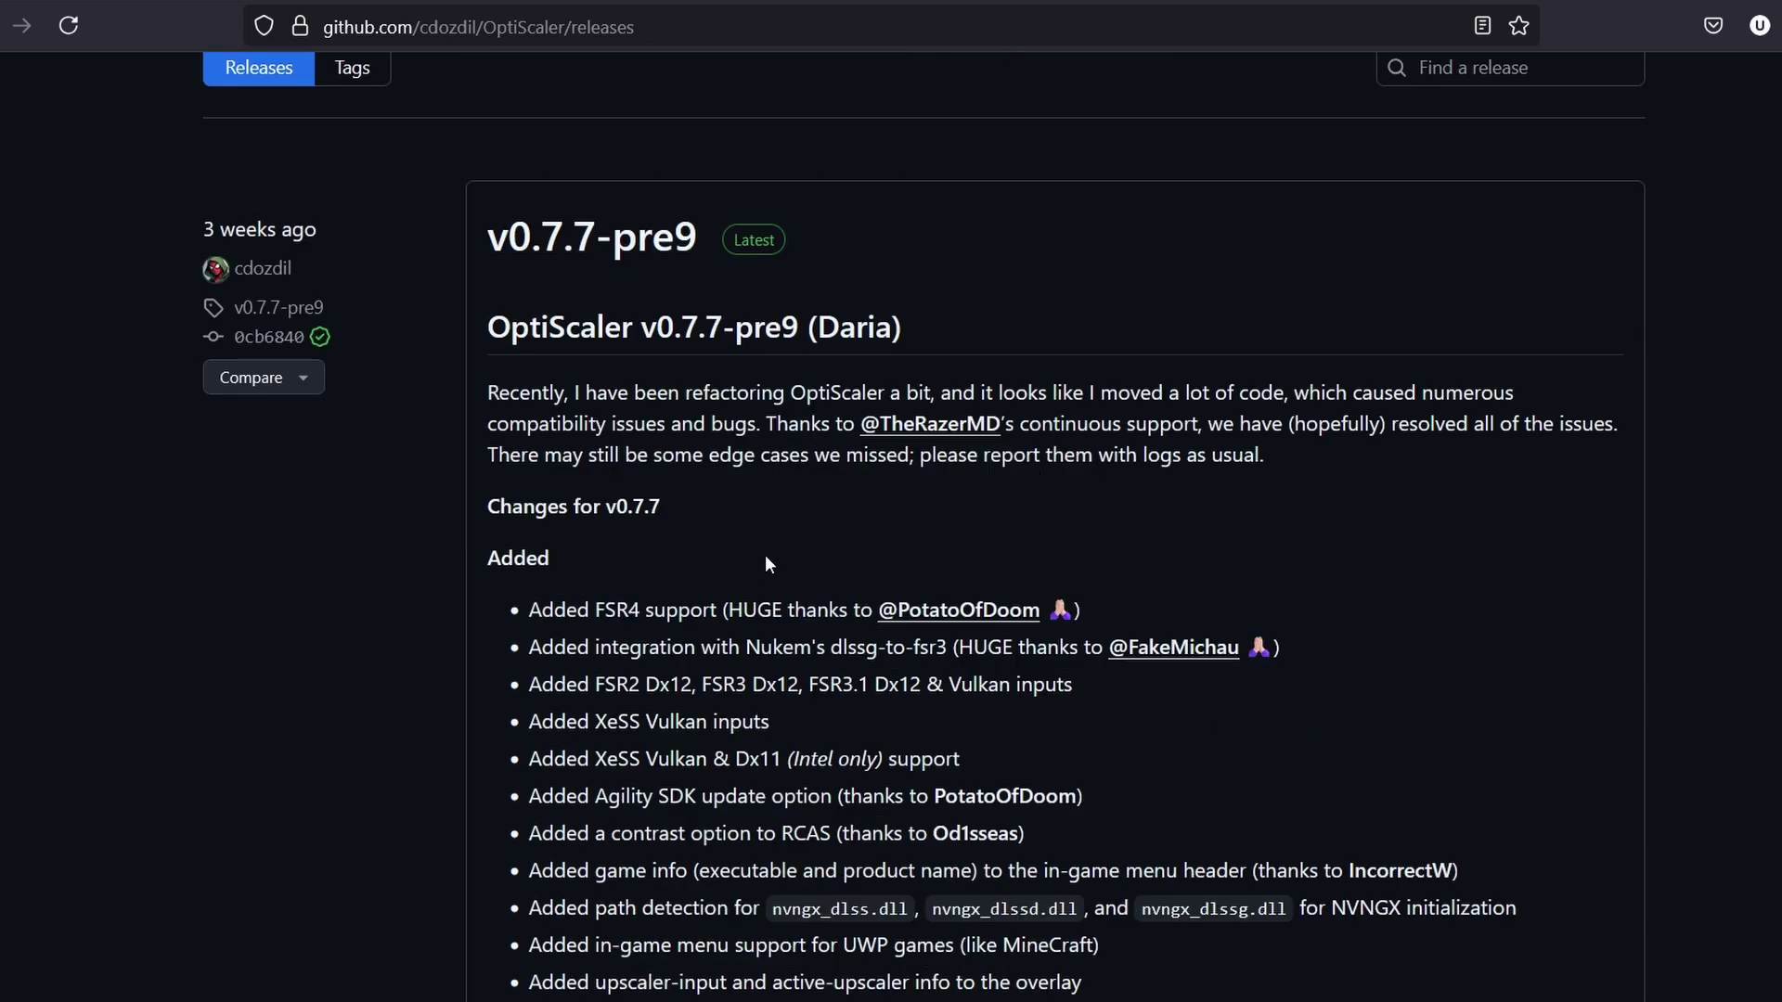
{"action": "scroll", "coordinate": [733, 543], "scroll_direction": "down", "scroll_amount": 1}
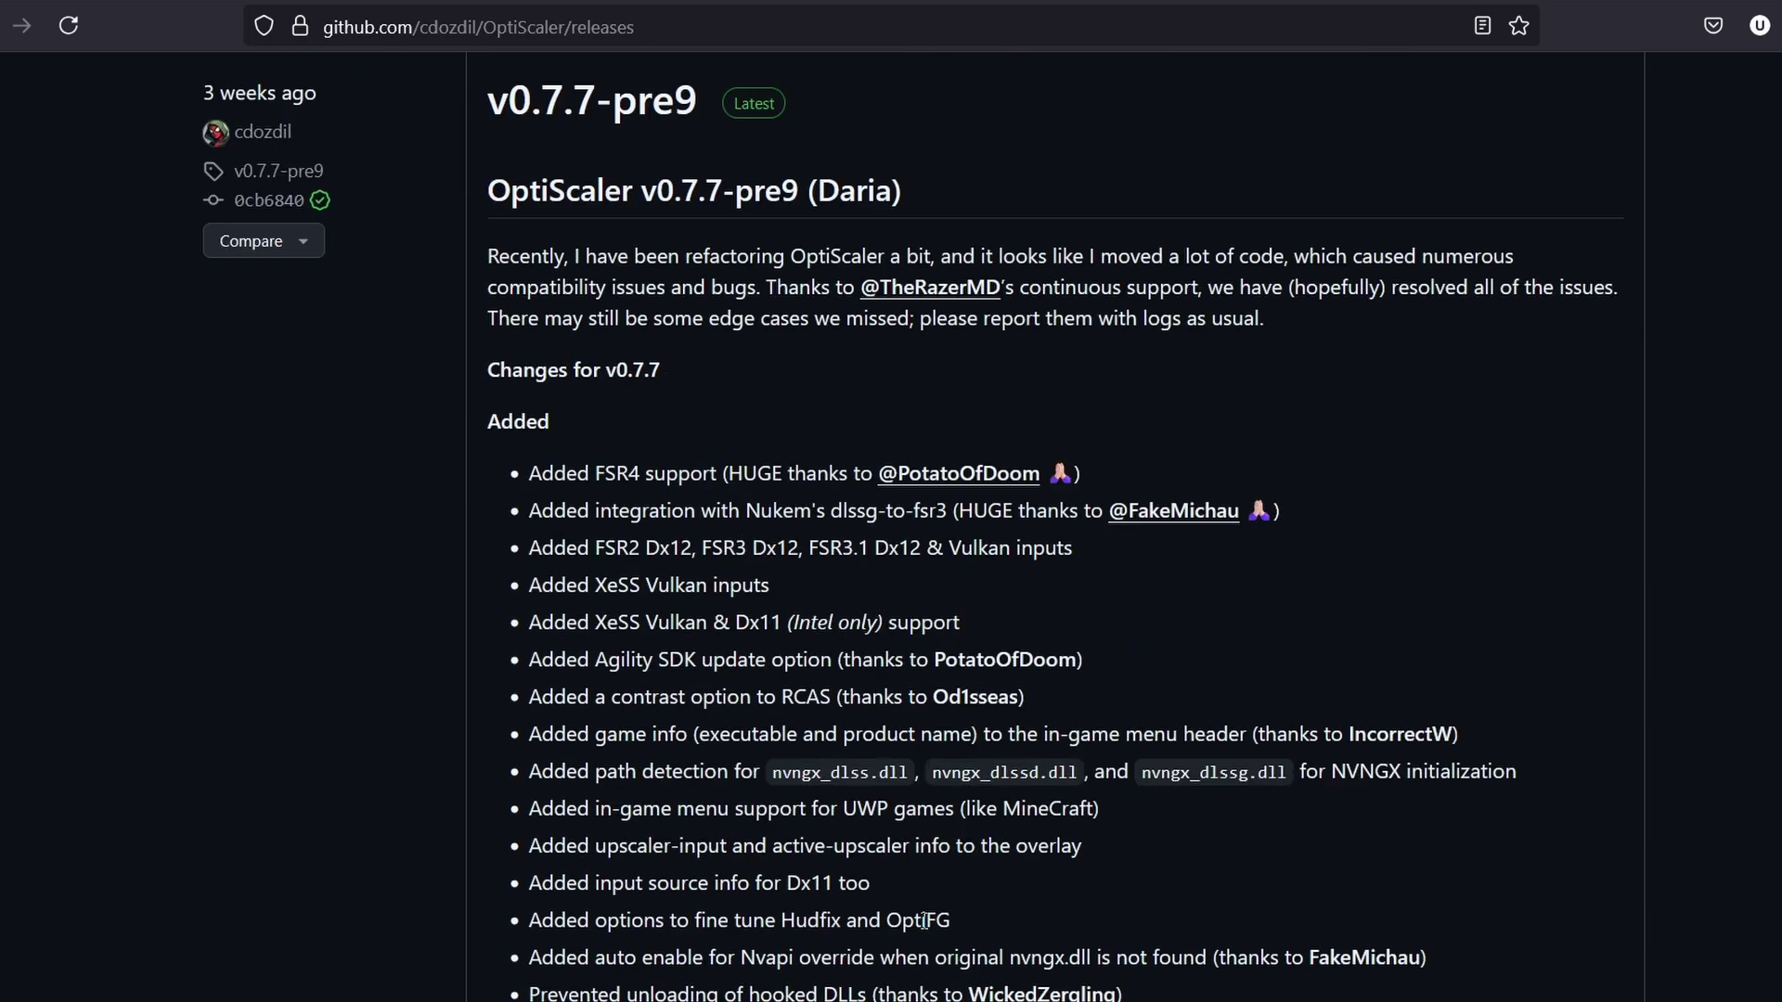
- Extract FSR 3.1.4 FG Optiscaler pre 12.rar into its folder with WinRAR, then delete the archive
{"action": "mouse_move", "coordinate": [786, 989]}
{"action": "left_click", "coordinate": [741, 917]}
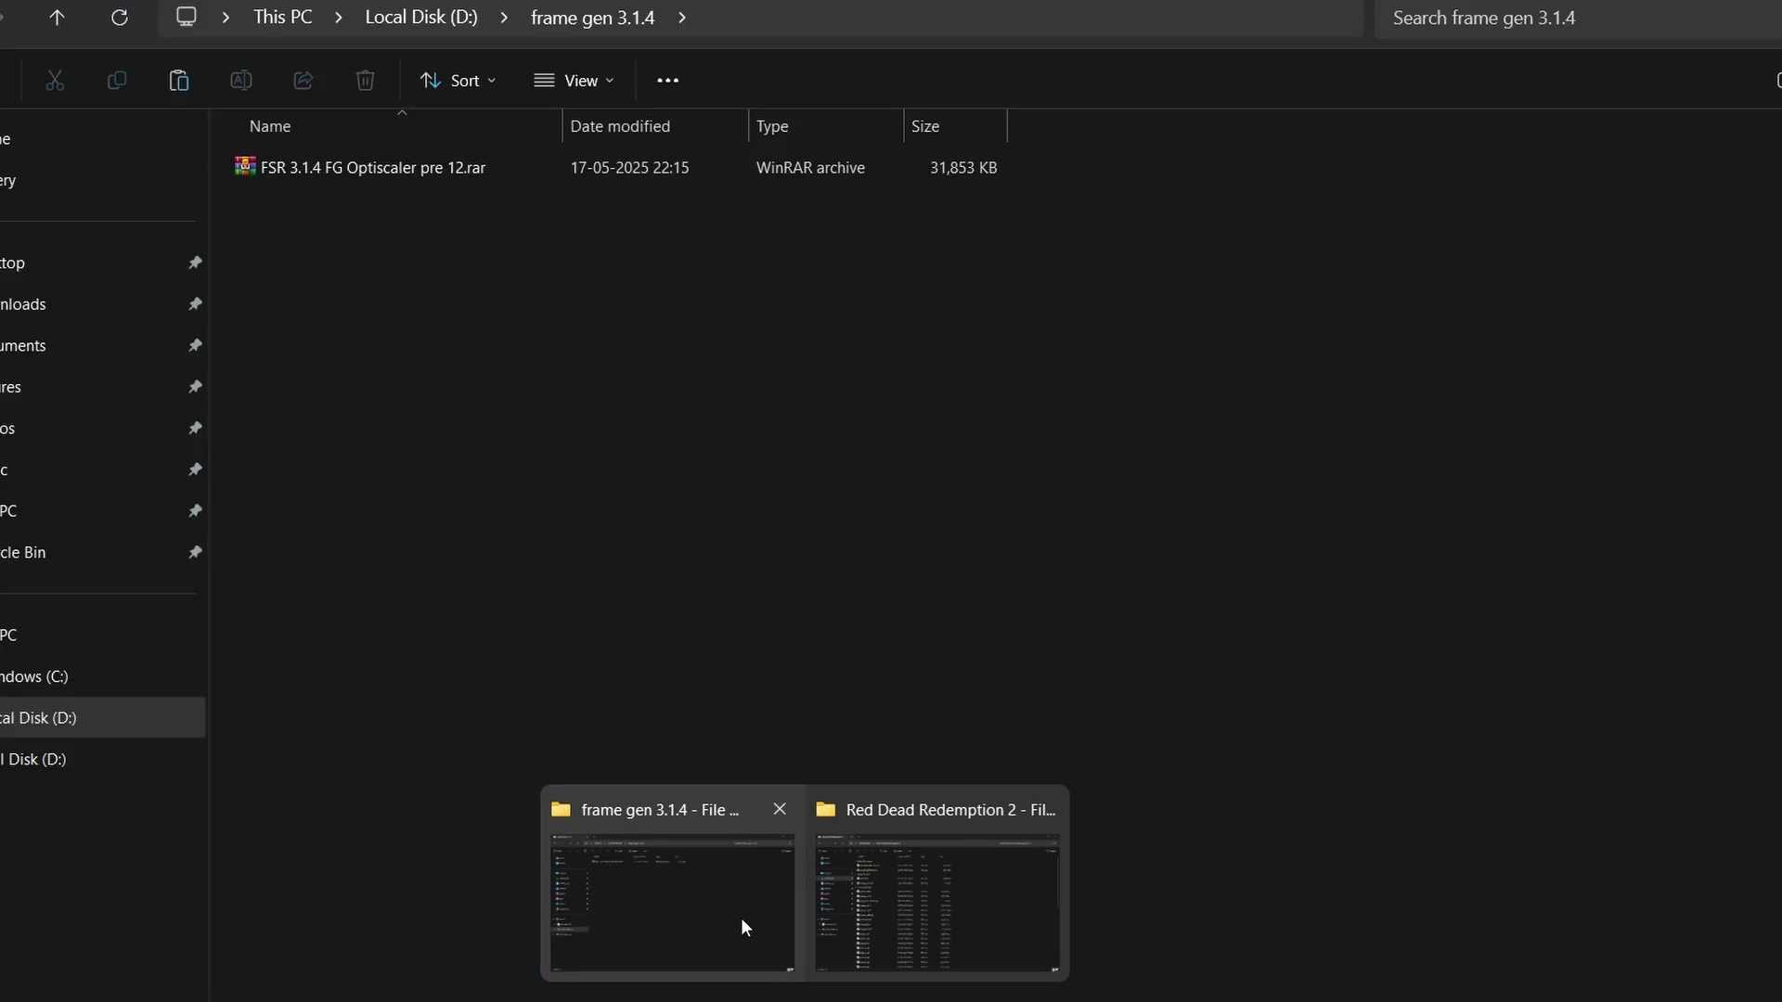
{"action": "left_click", "coordinate": [147, 134]}
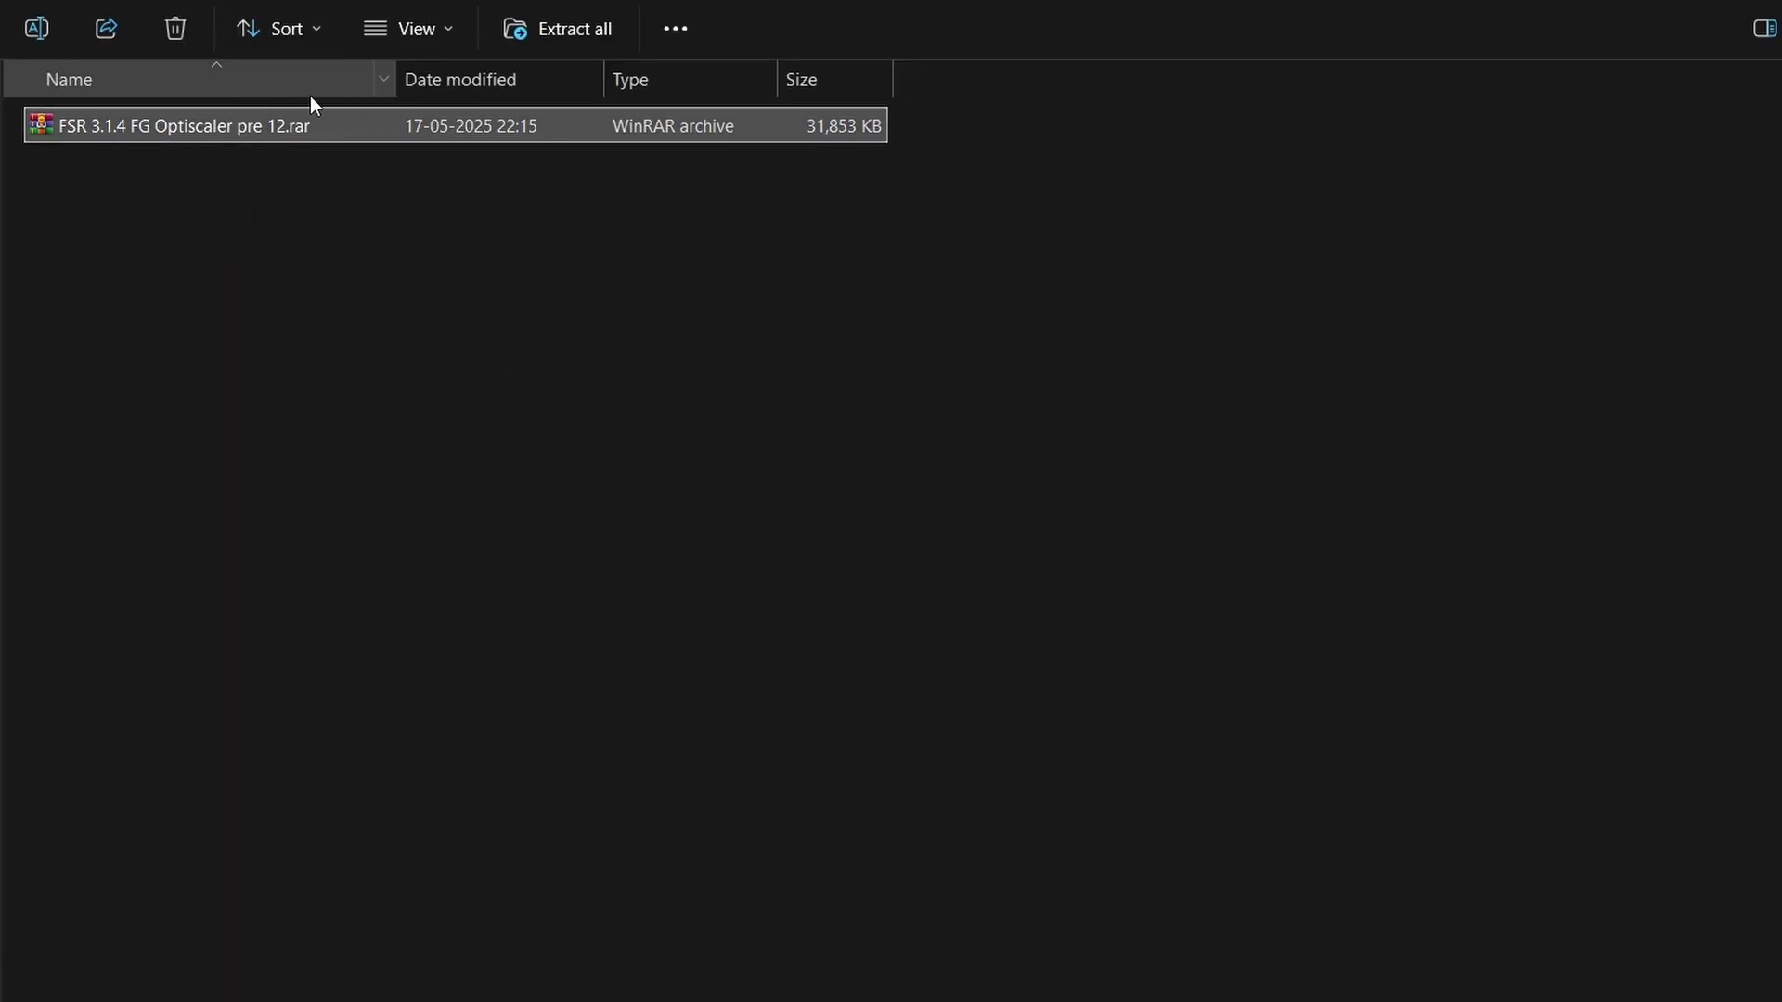
{"action": "double_click", "coordinate": [319, 123]}
{"action": "right_click", "coordinate": [293, 130]}
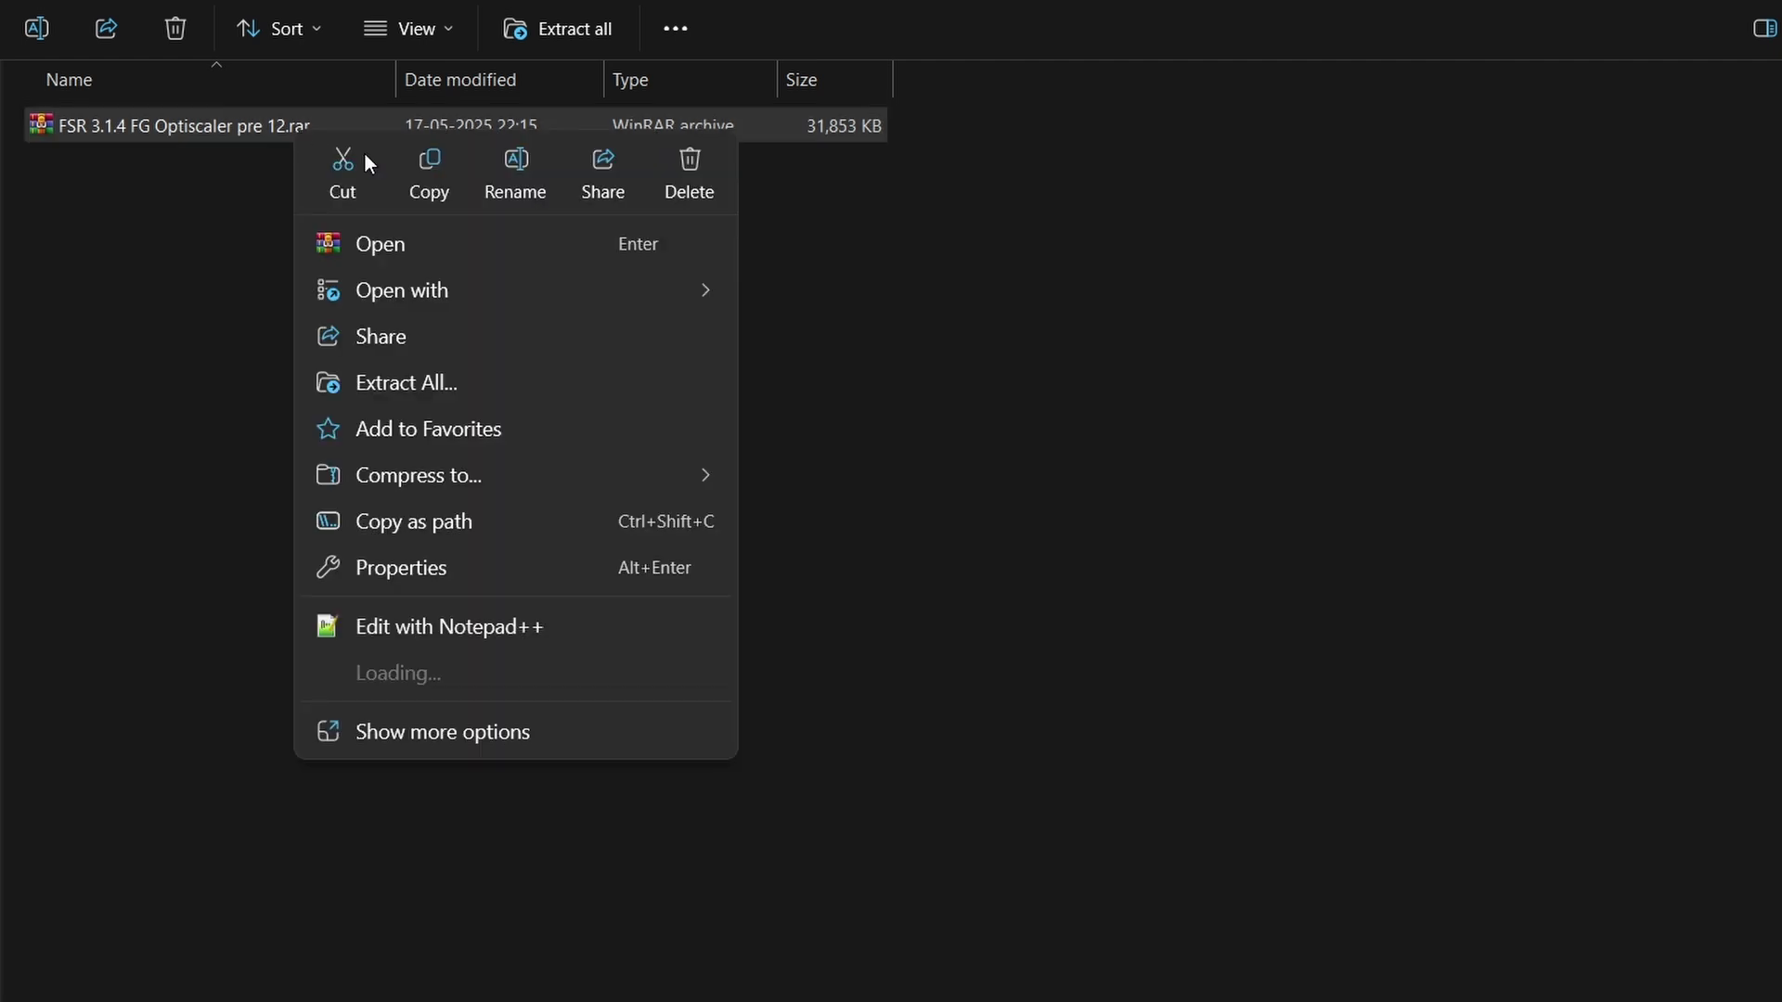
{"action": "mouse_move", "coordinate": [637, 655]}
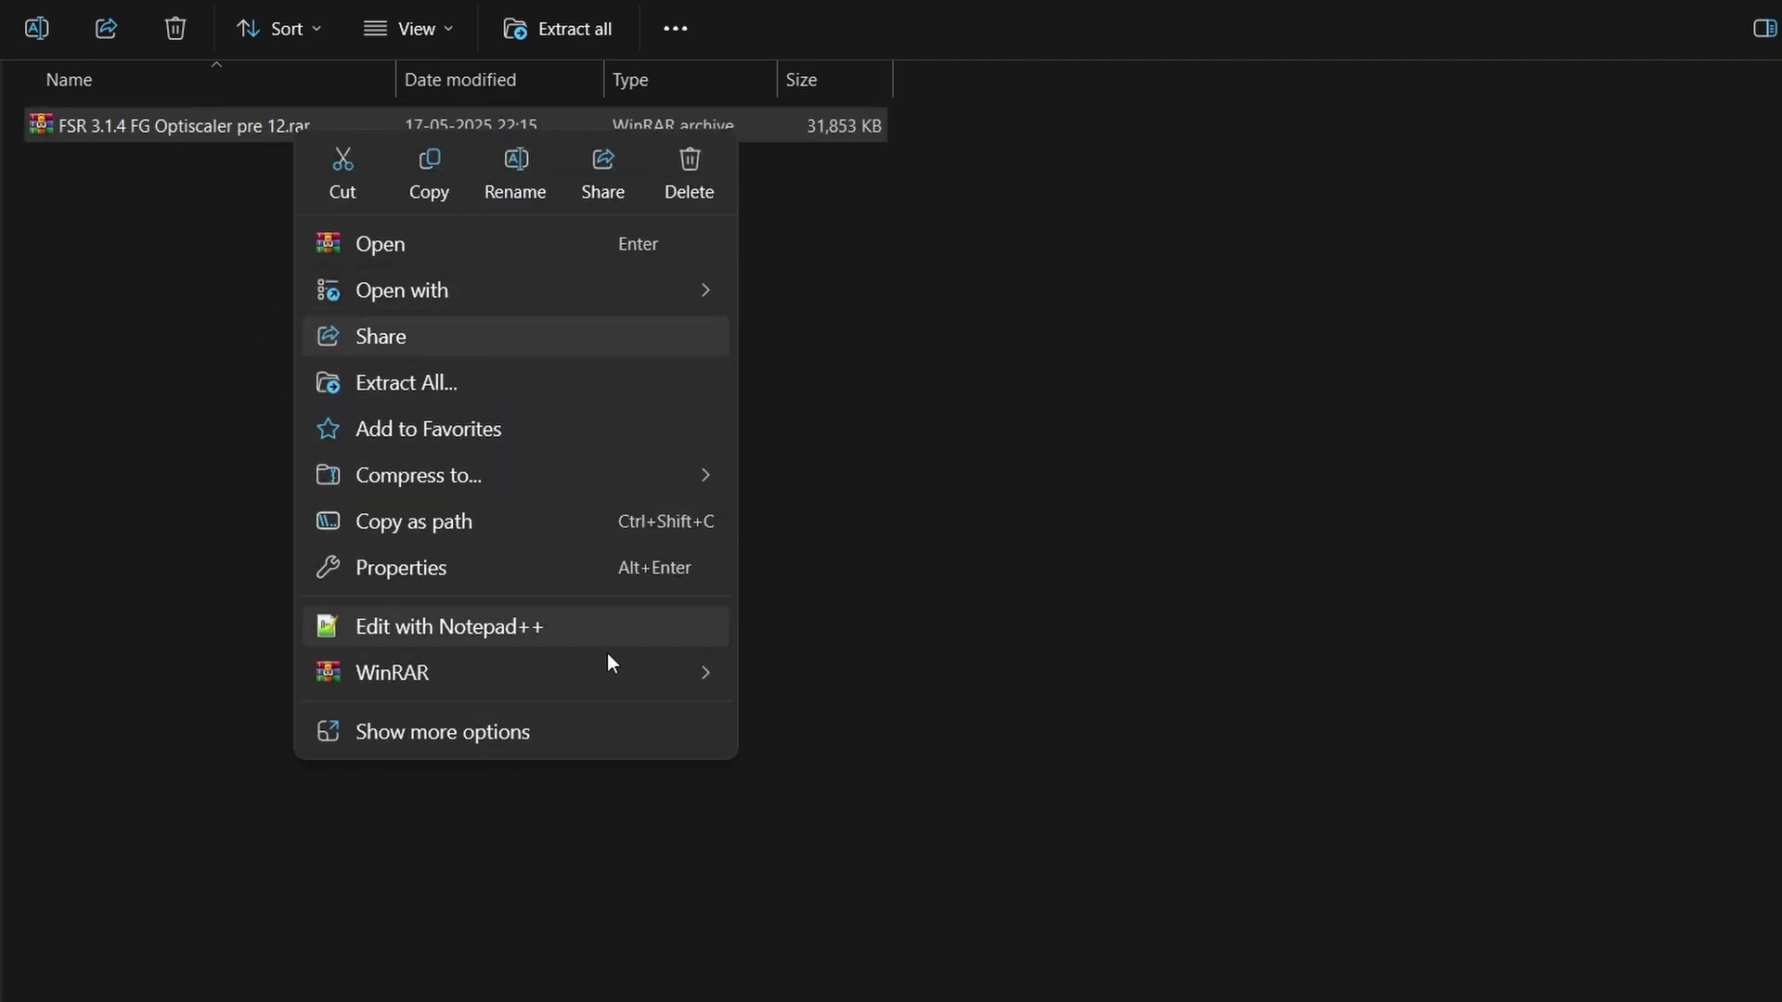
{"action": "left_click", "coordinate": [902, 822]}
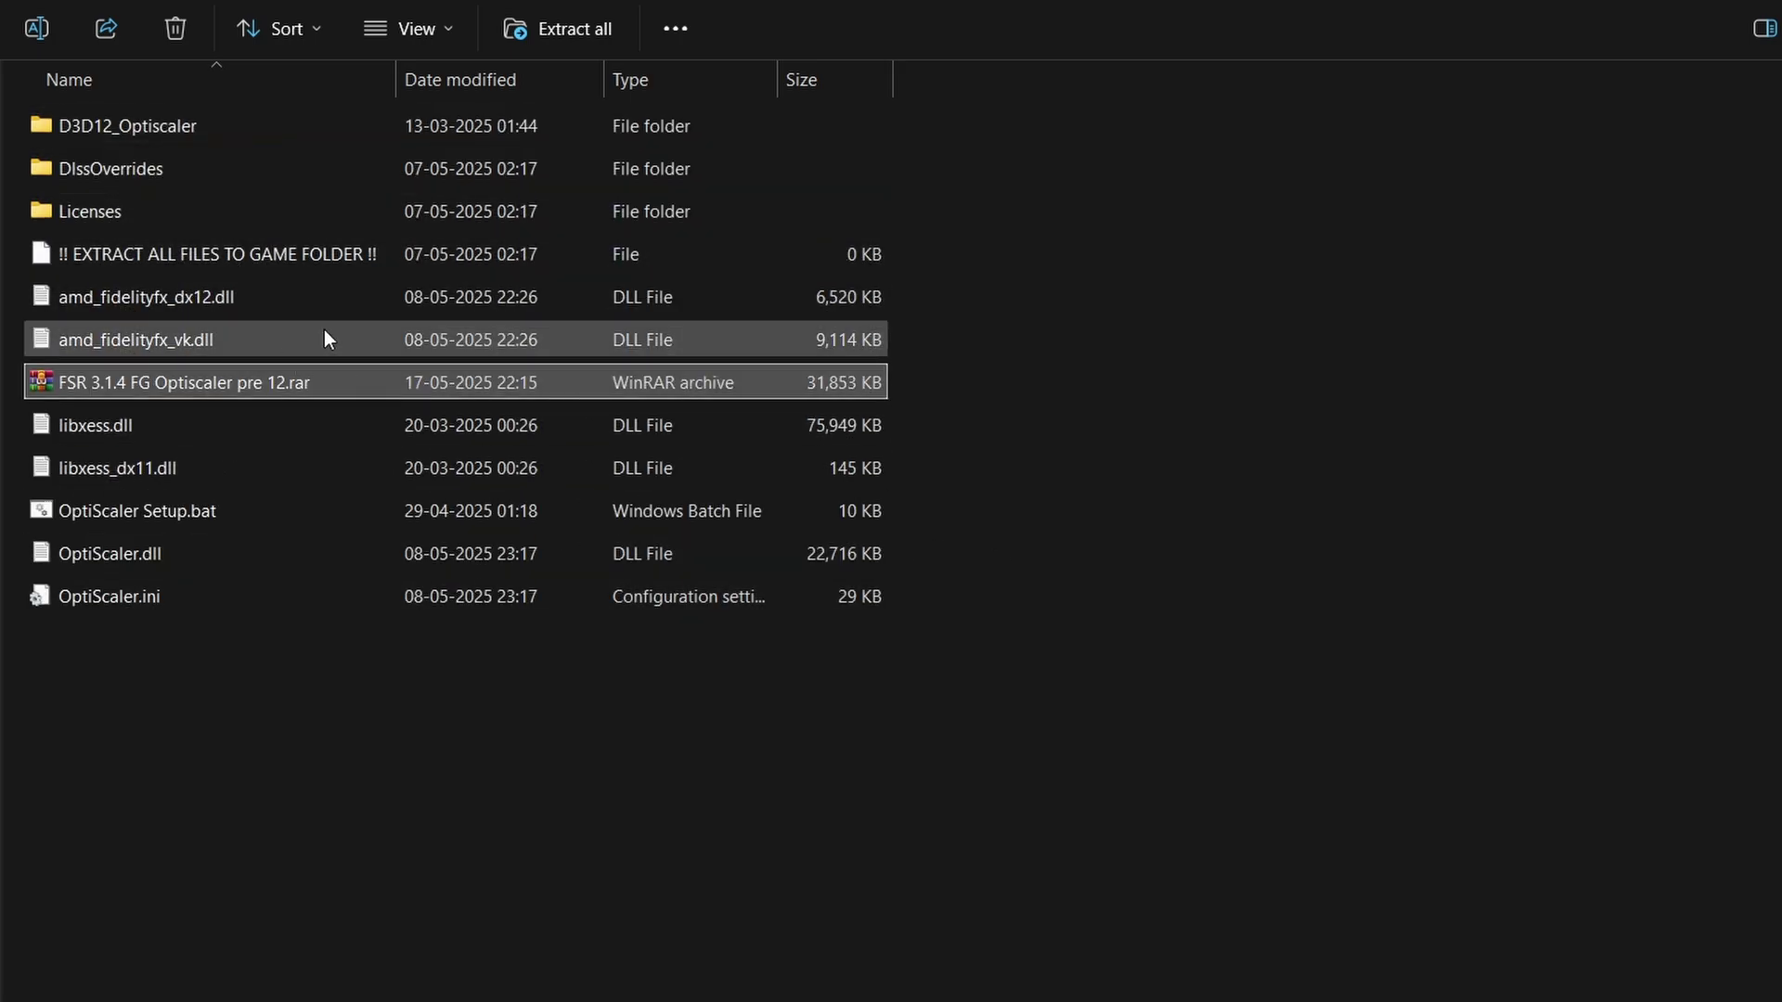
{"action": "key", "text": "Delete"}
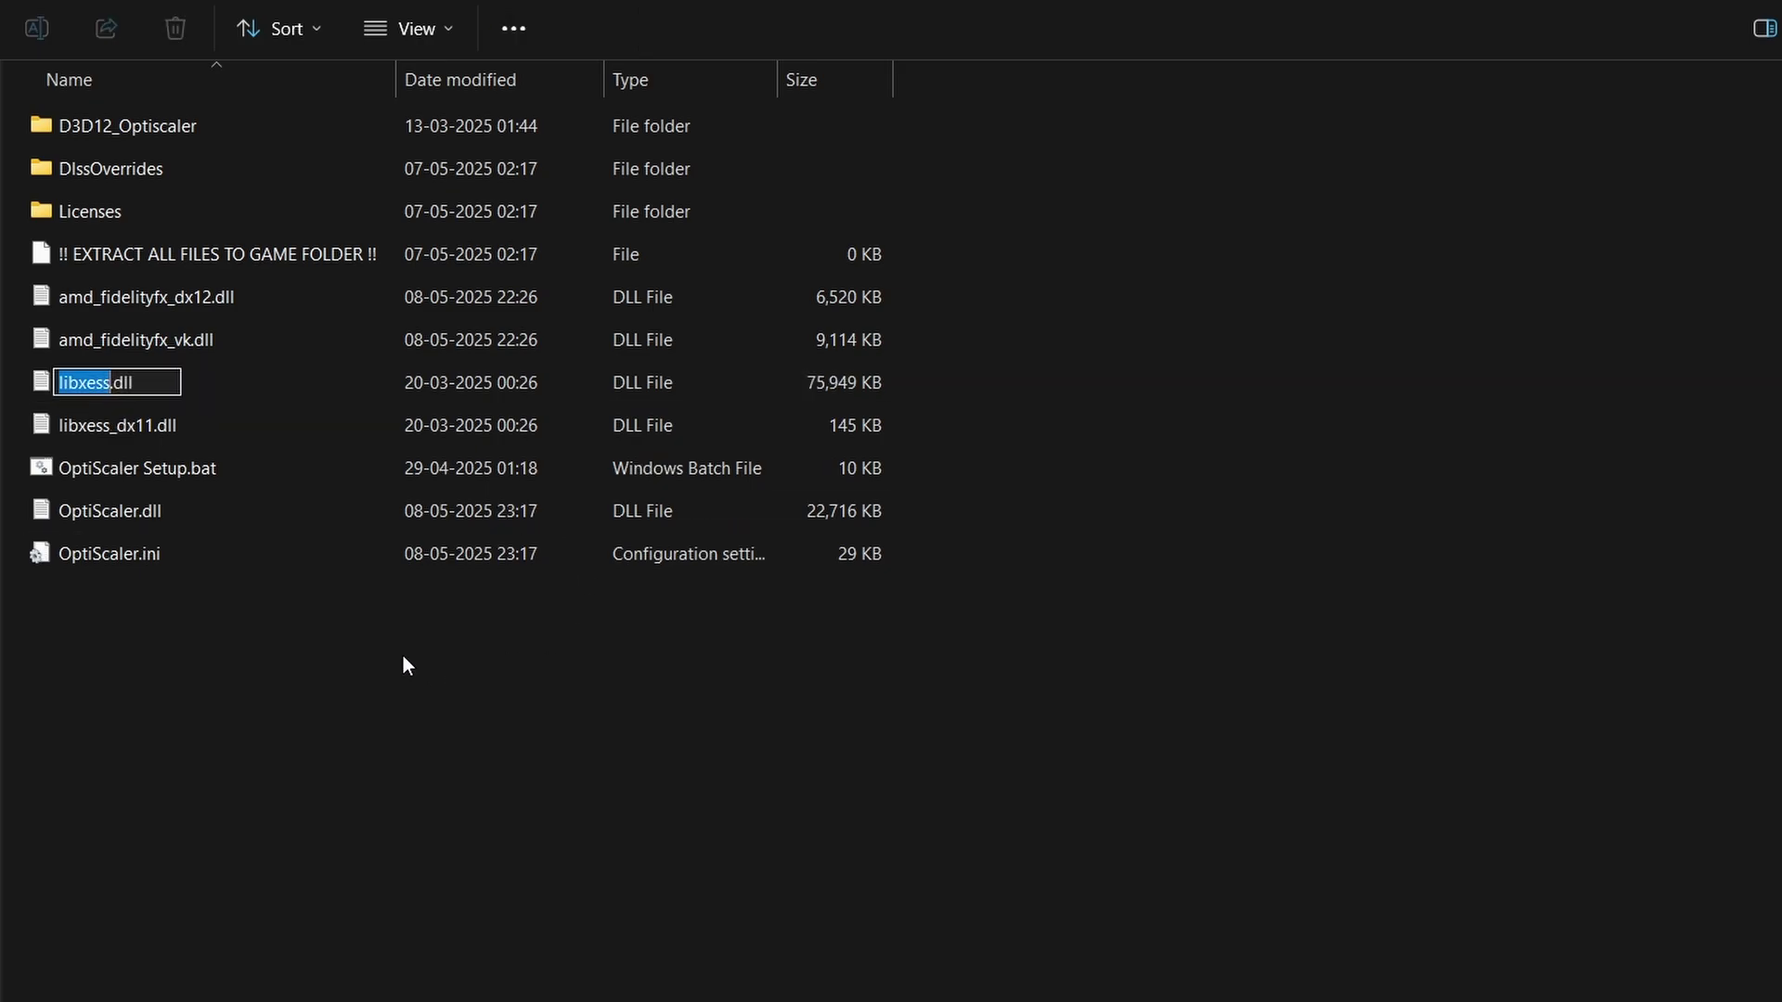
- Select all the extracted OptiScaler files and copy them
{"action": "left_click", "coordinate": [401, 659]}
{"action": "left_click_drag", "start_coordinate": [294, 766], "coordinate": [181, 127]}
{"action": "right_click", "coordinate": [181, 126]}
{"action": "left_click", "coordinate": [340, 167]}
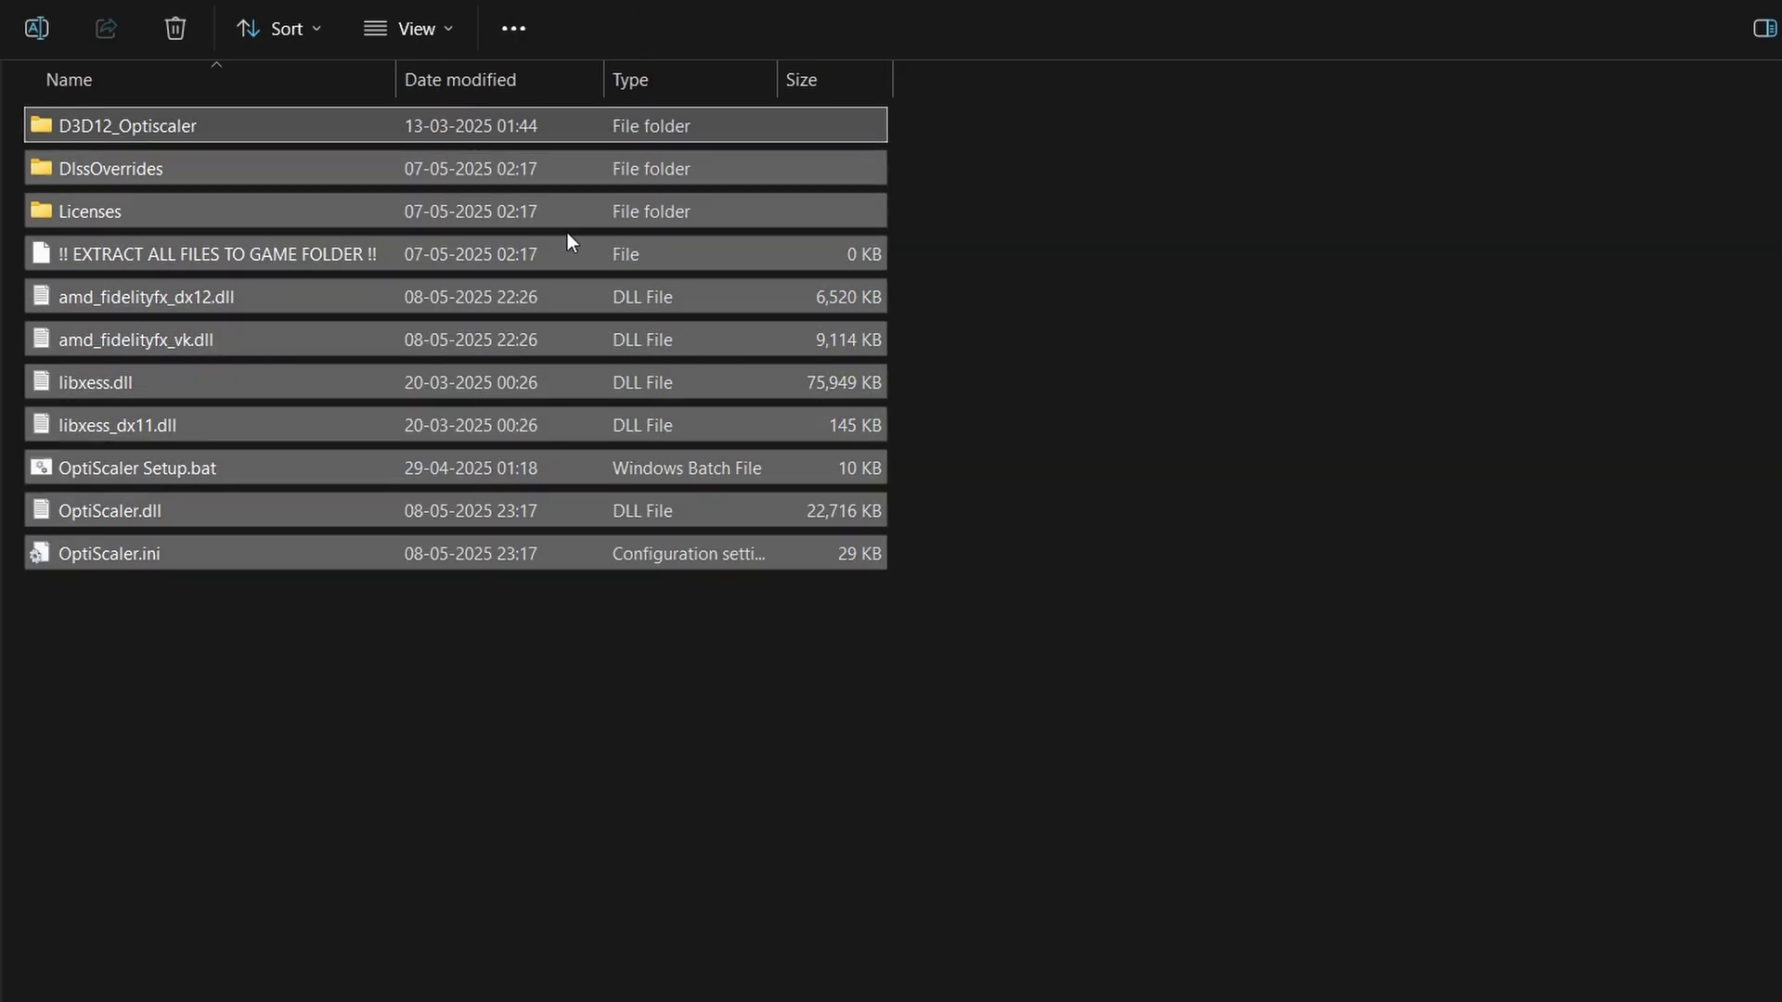
{"action": "left_click", "coordinate": [332, 711]}
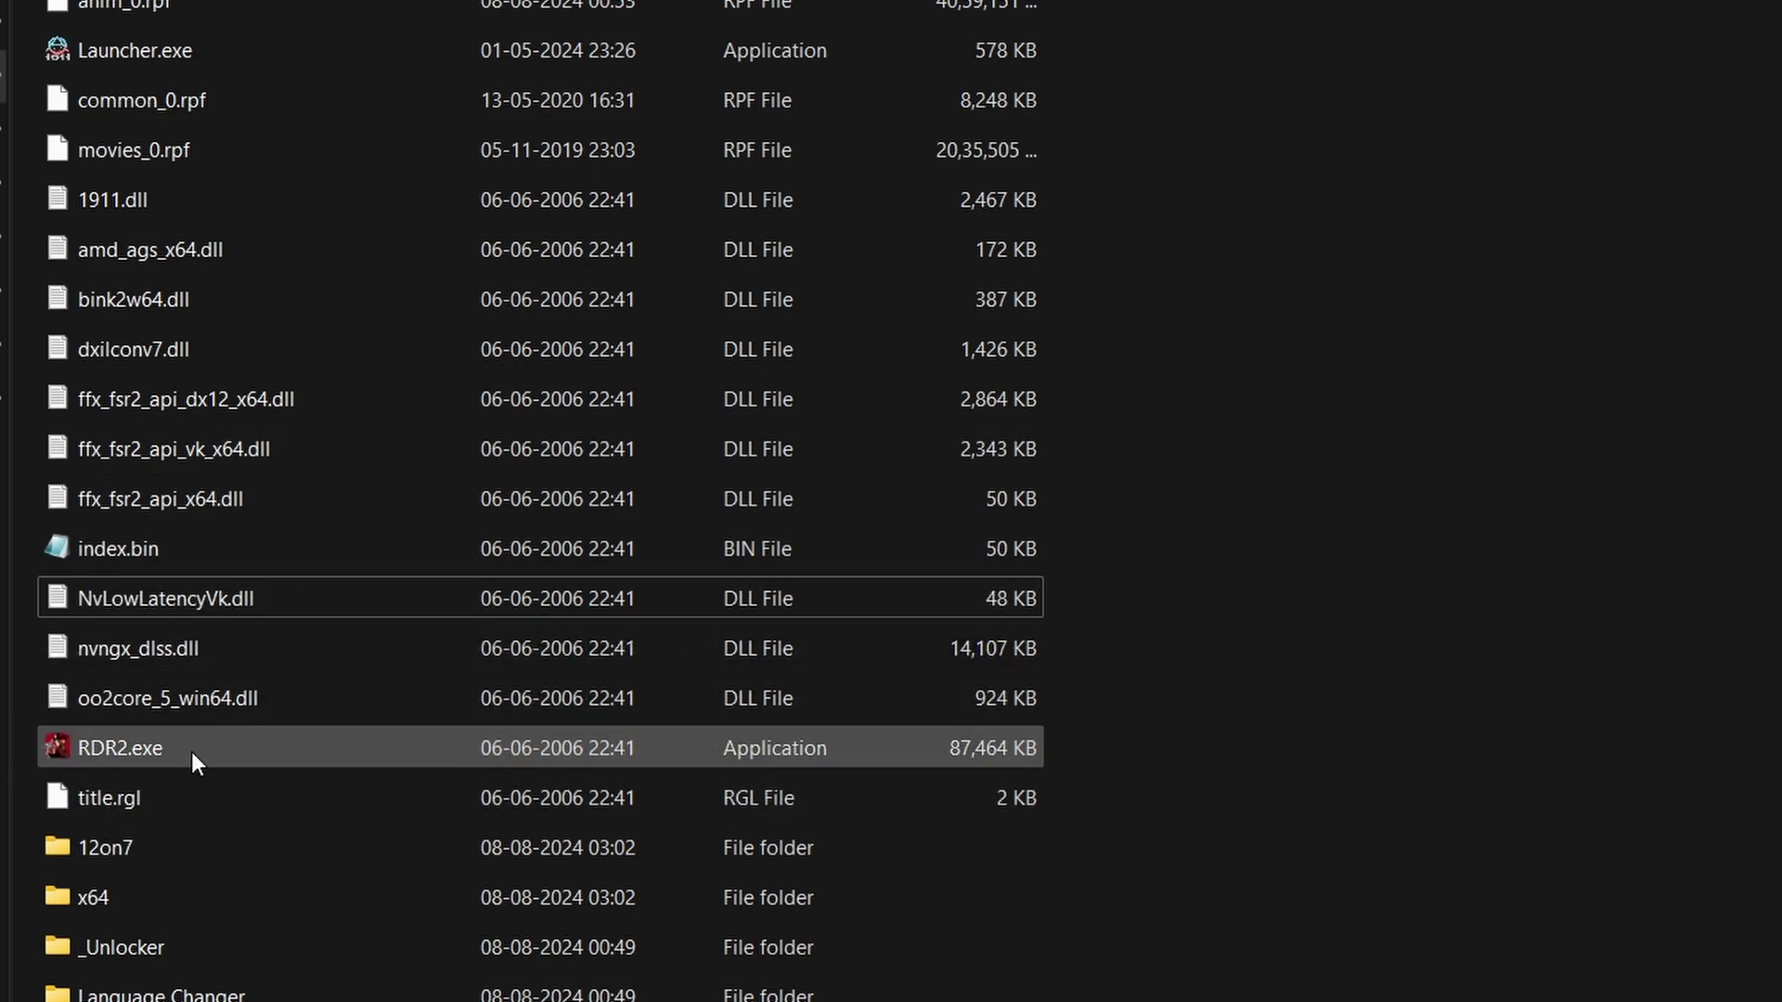
- Paste the OptiScaler files into the Red Dead Redemption 2 folder, replacing the same-named files
{"action": "left_click", "coordinate": [154, 748]}
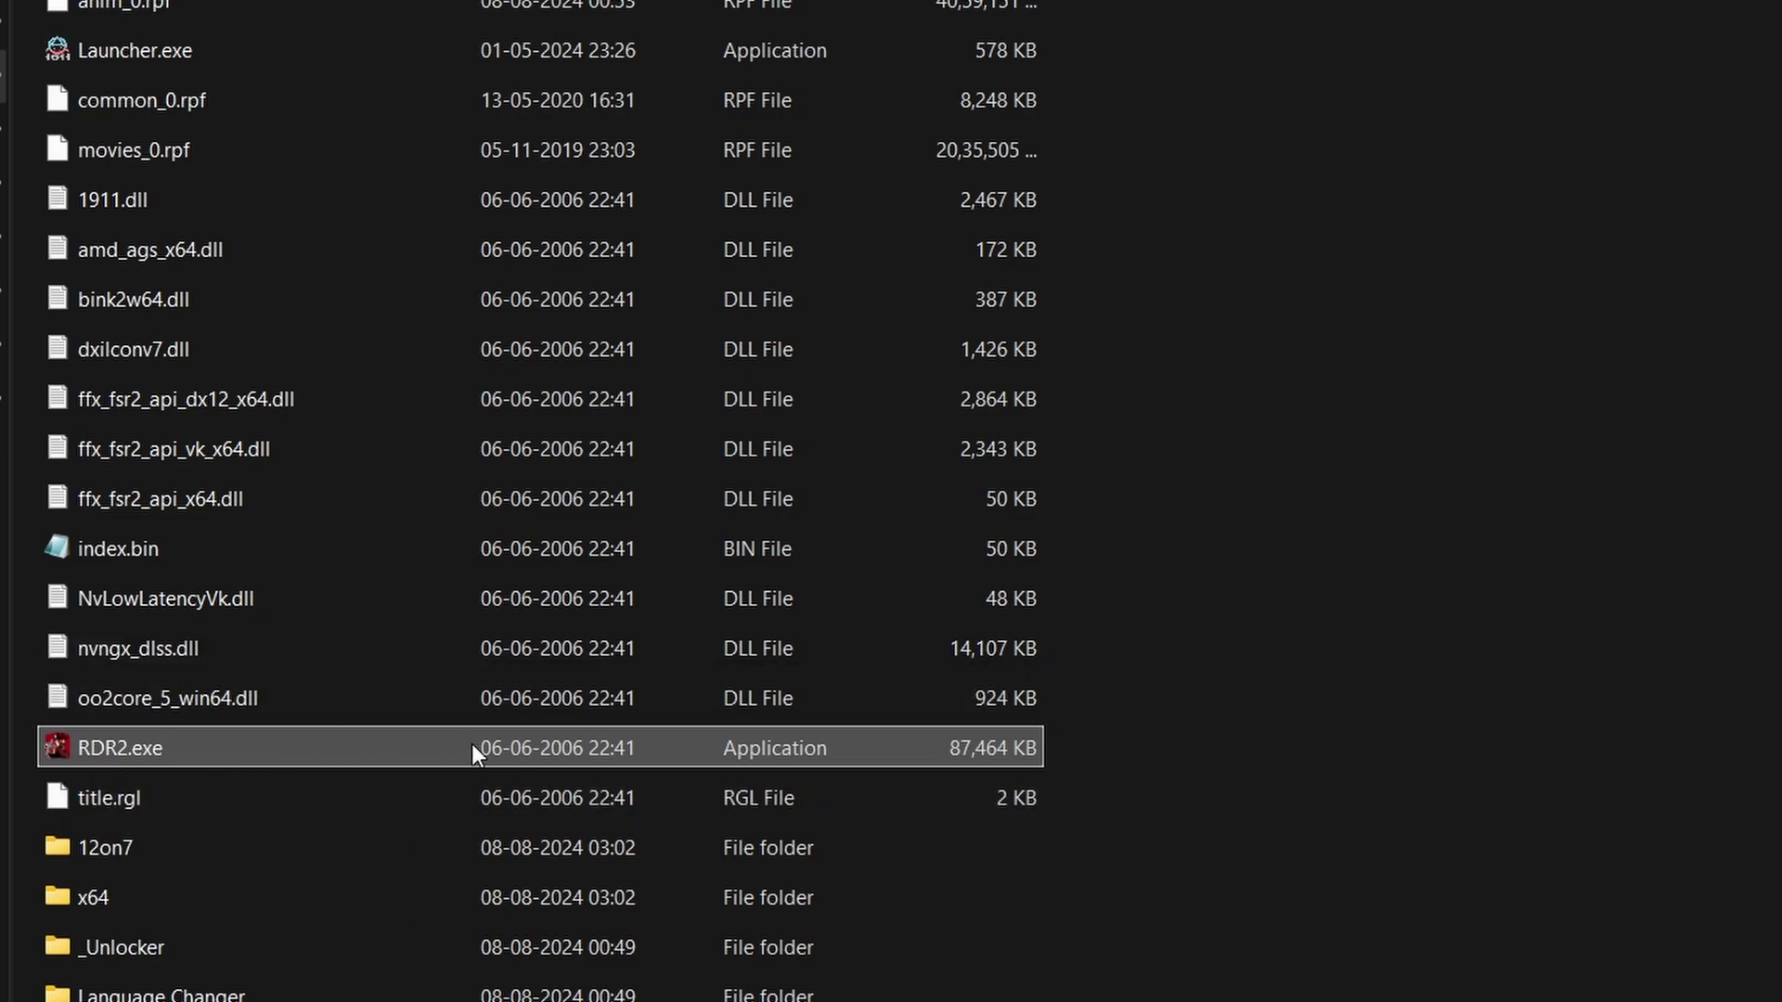
{"action": "mouse_move", "coordinate": [361, 659]}
{"action": "left_click", "coordinate": [1505, 316]}
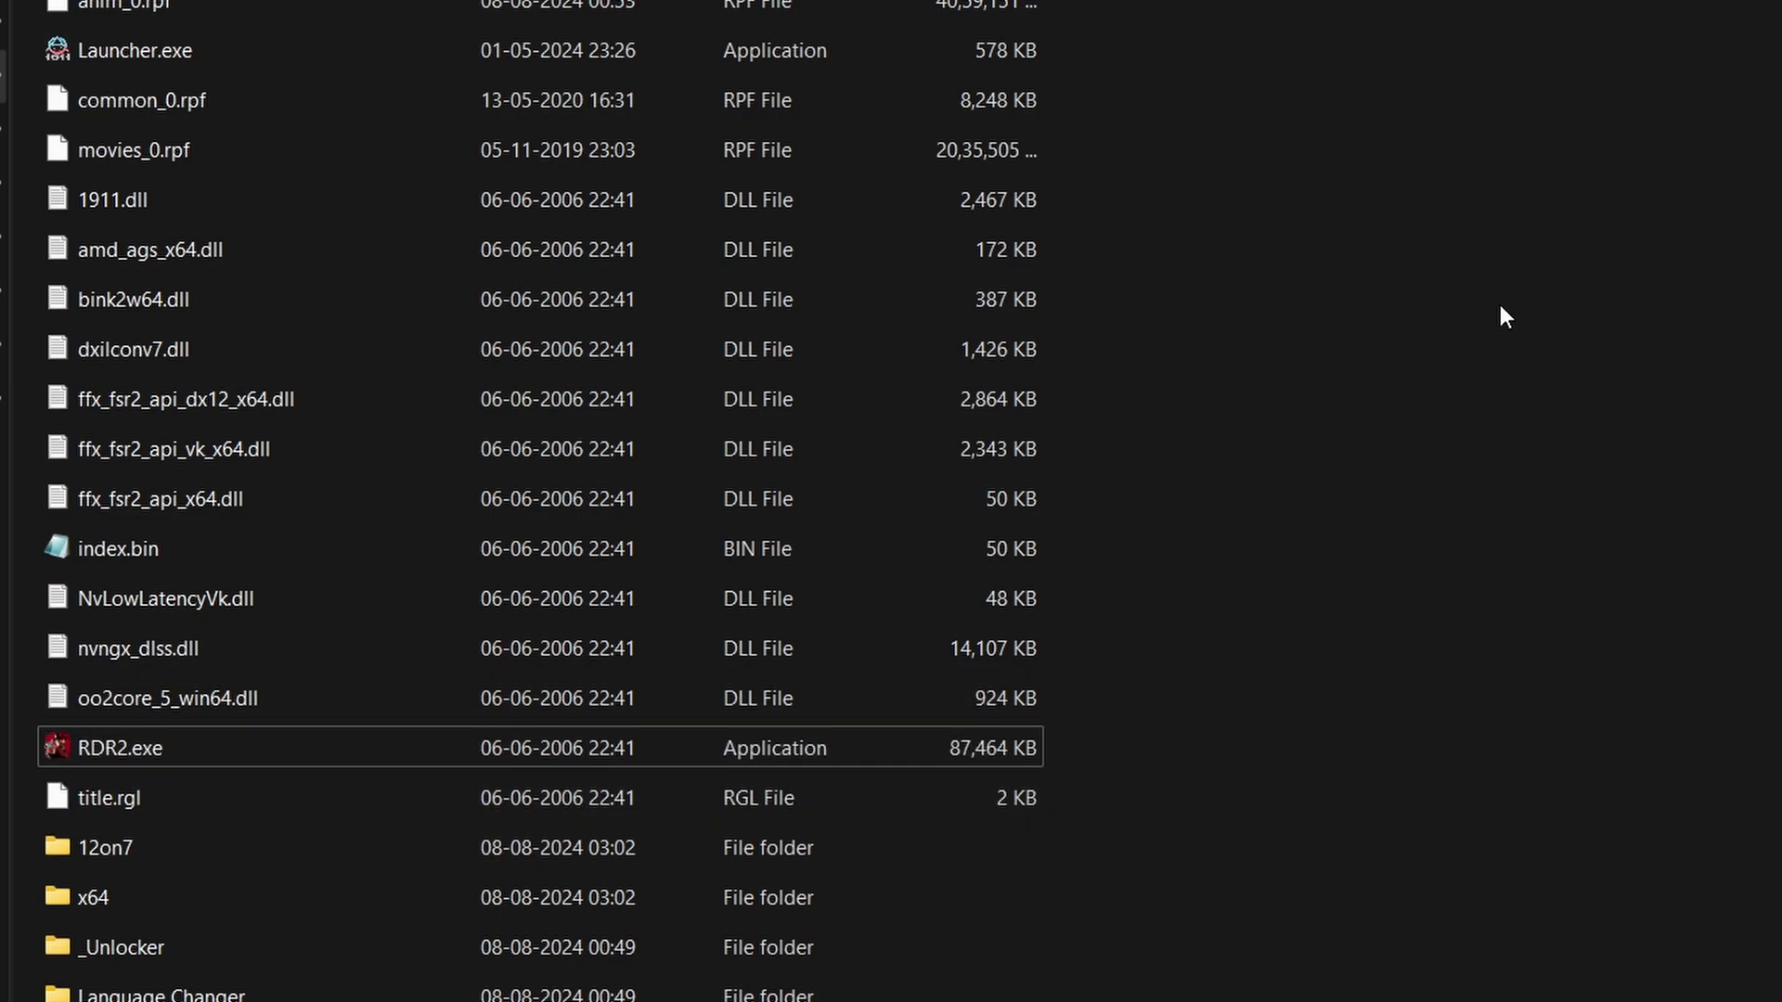
{"action": "right_click", "coordinate": [1505, 316]}
{"action": "left_click", "coordinate": [1527, 338]}
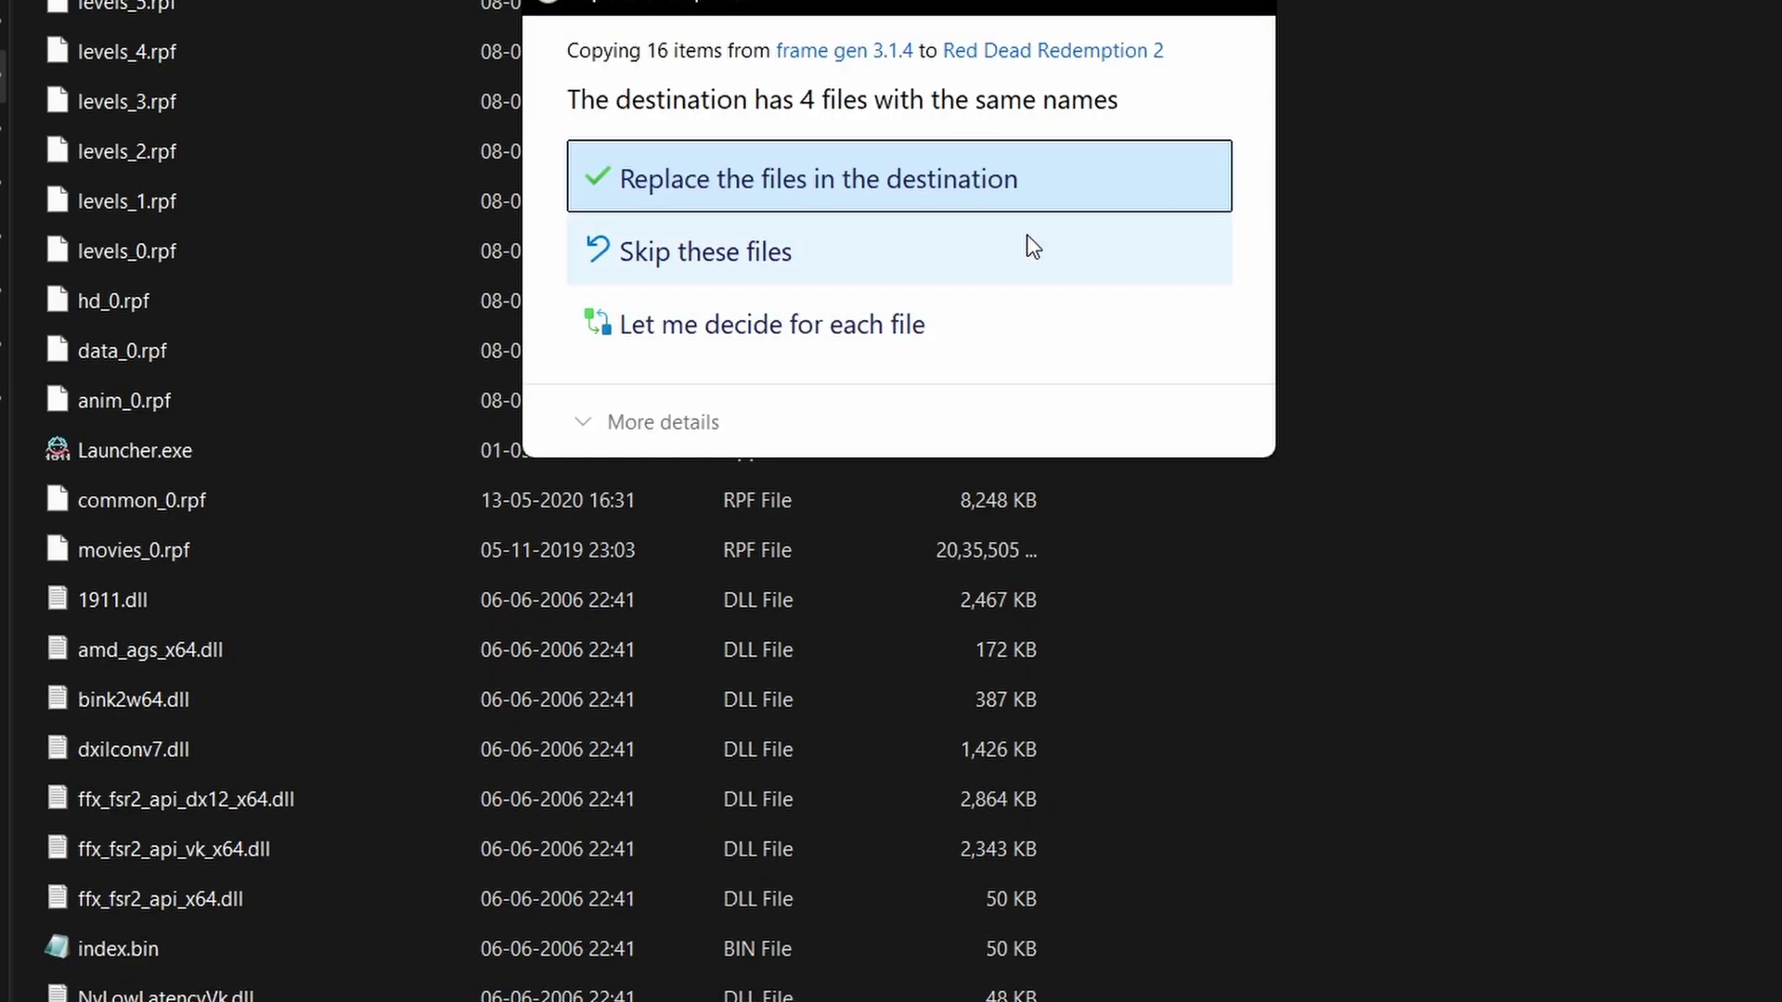
{"action": "left_click", "coordinate": [887, 181]}
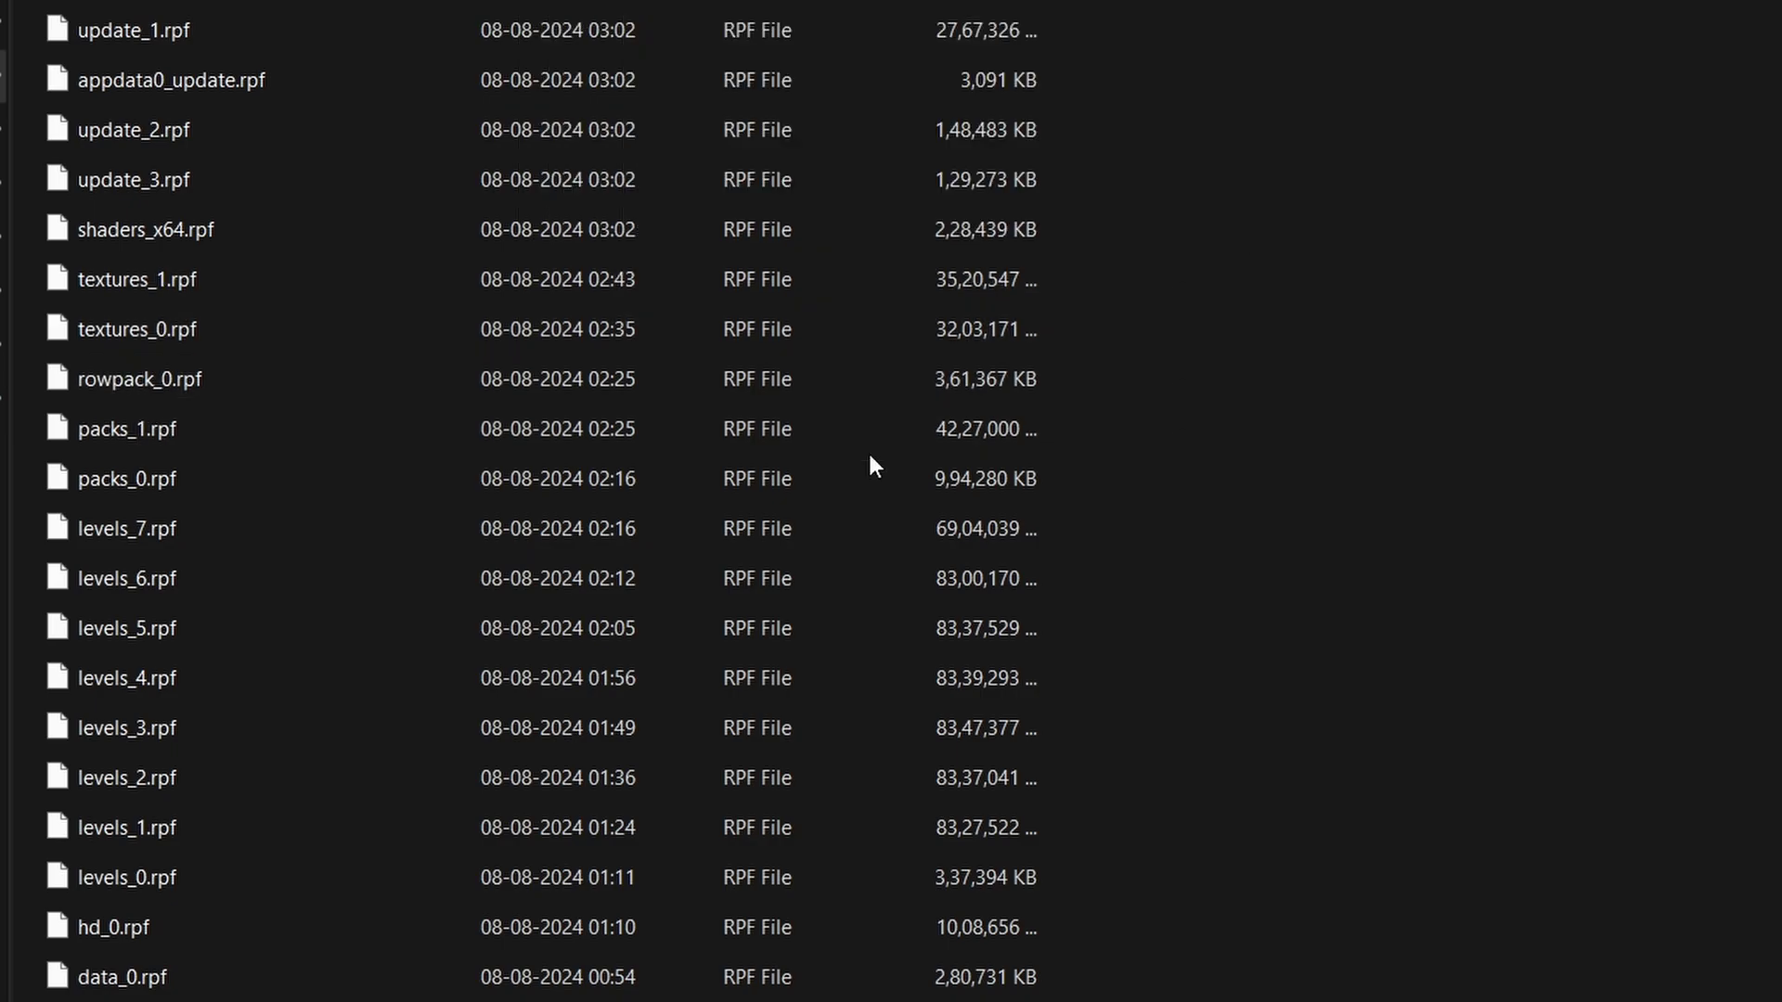
{"action": "scroll", "coordinate": [346, 505], "scroll_direction": "down", "scroll_amount": 2}
{"action": "scroll", "coordinate": [349, 506], "scroll_direction": "up", "scroll_amount": 6}
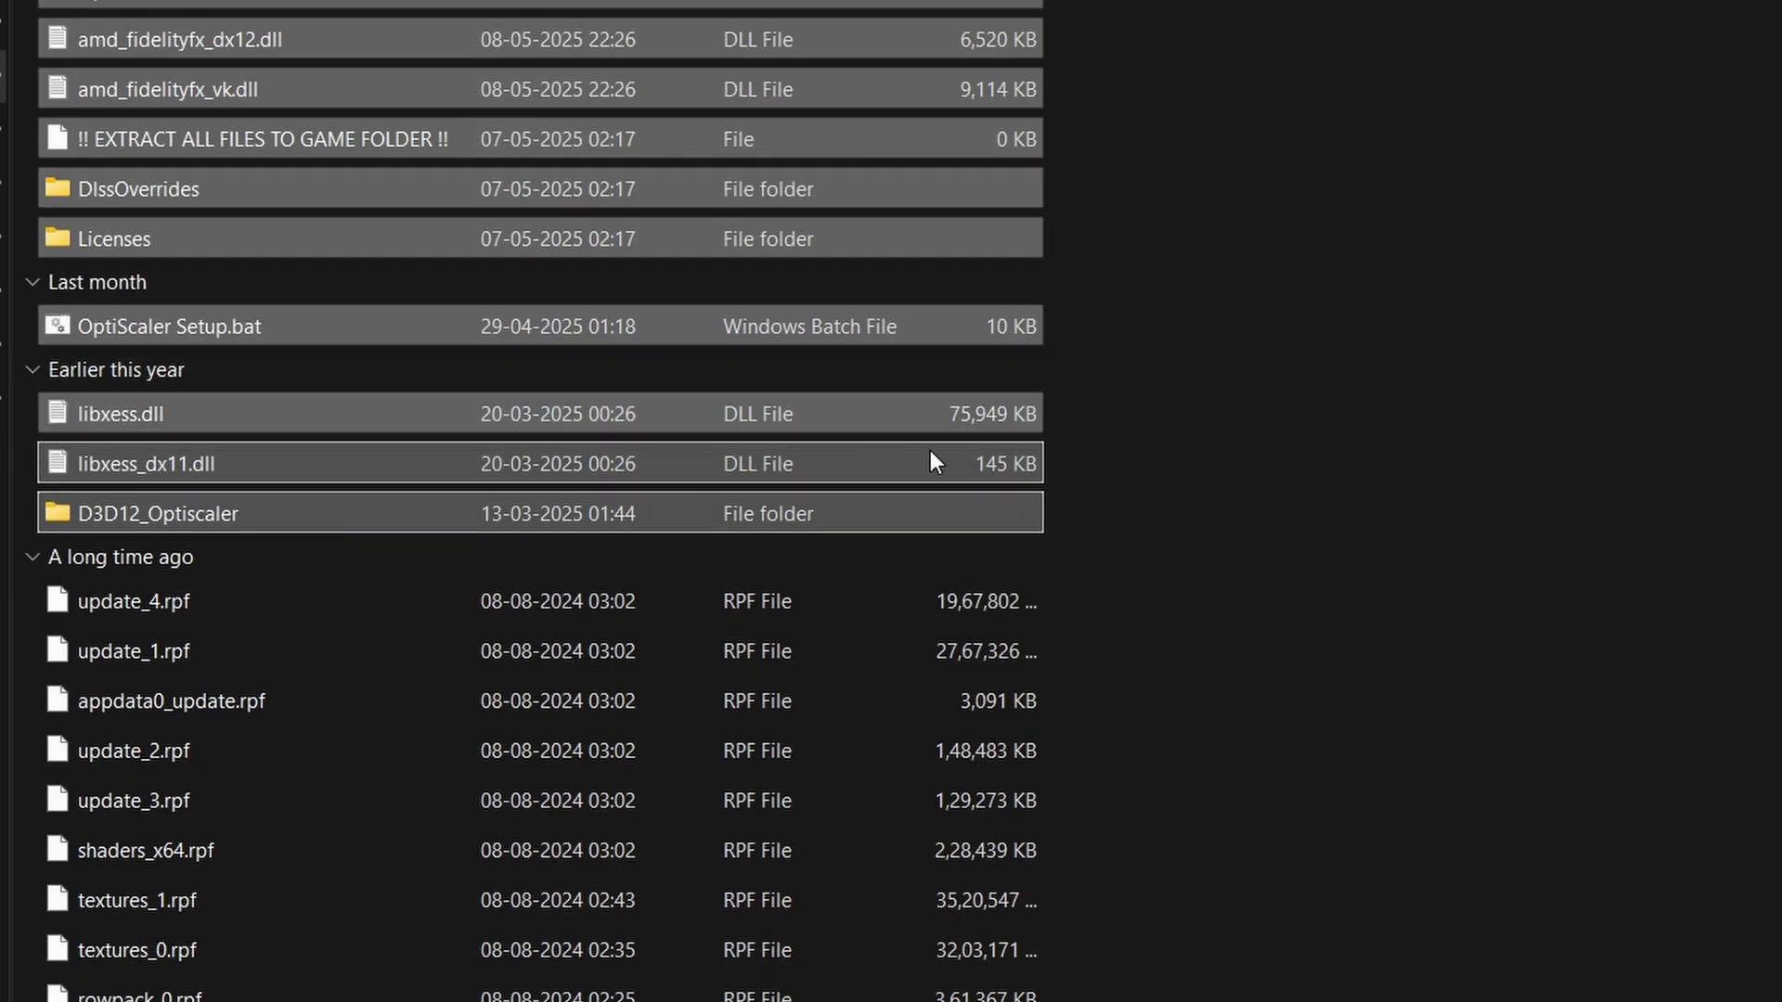
{"action": "left_click", "coordinate": [1362, 139]}
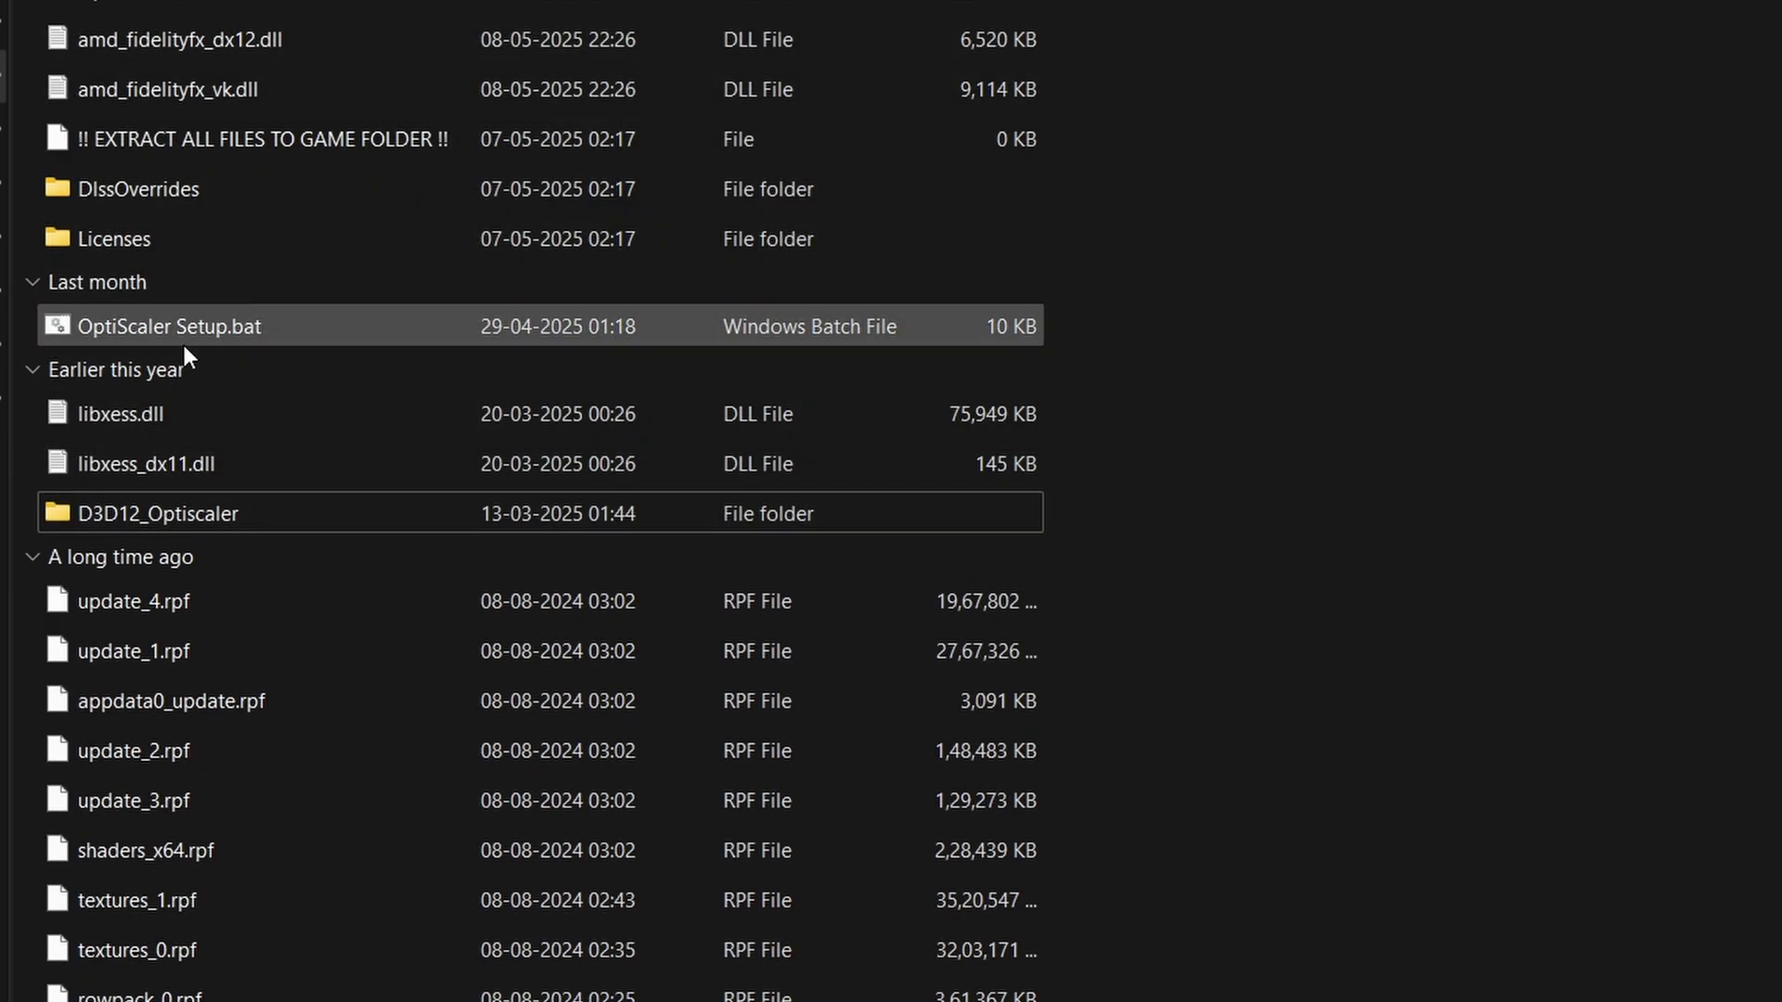
- Run OptiScaler Setup.bat, keeping dxgi.dll as the filename and entering 2 for an Nvidia GPU
{"action": "double_click", "coordinate": [241, 320]}
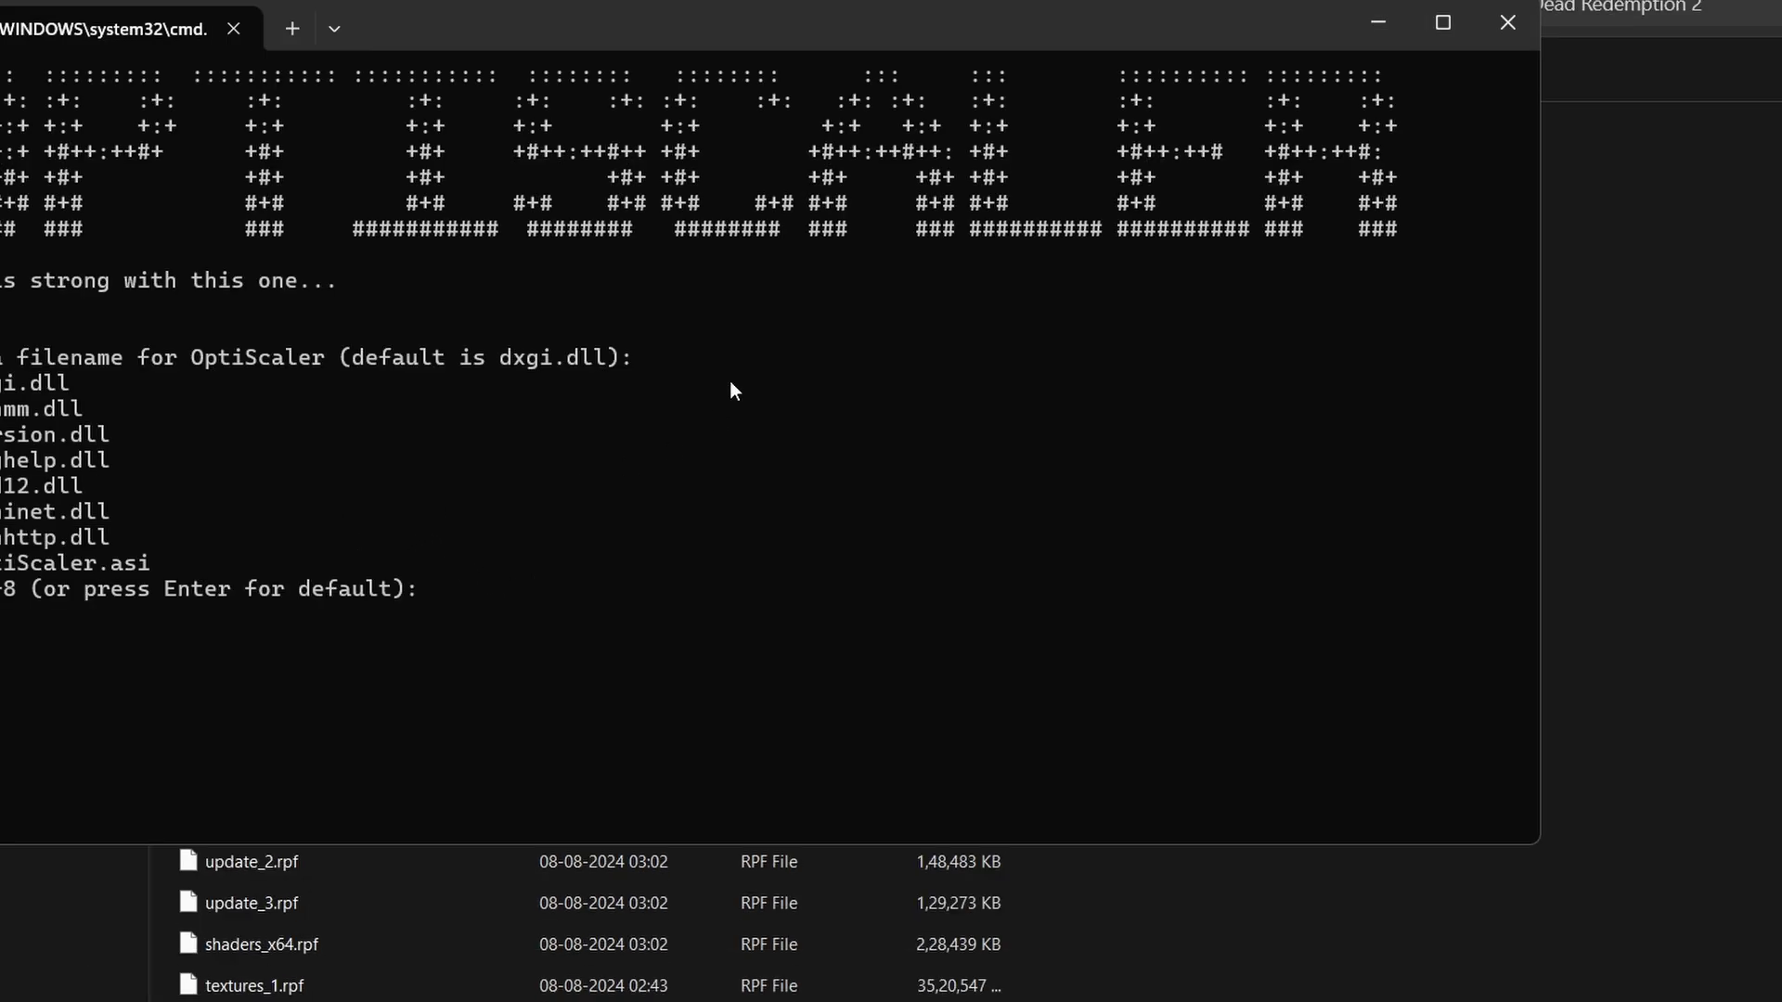
{"action": "left_click_drag", "start_coordinate": [602, 35], "coordinate": [810, 113]}
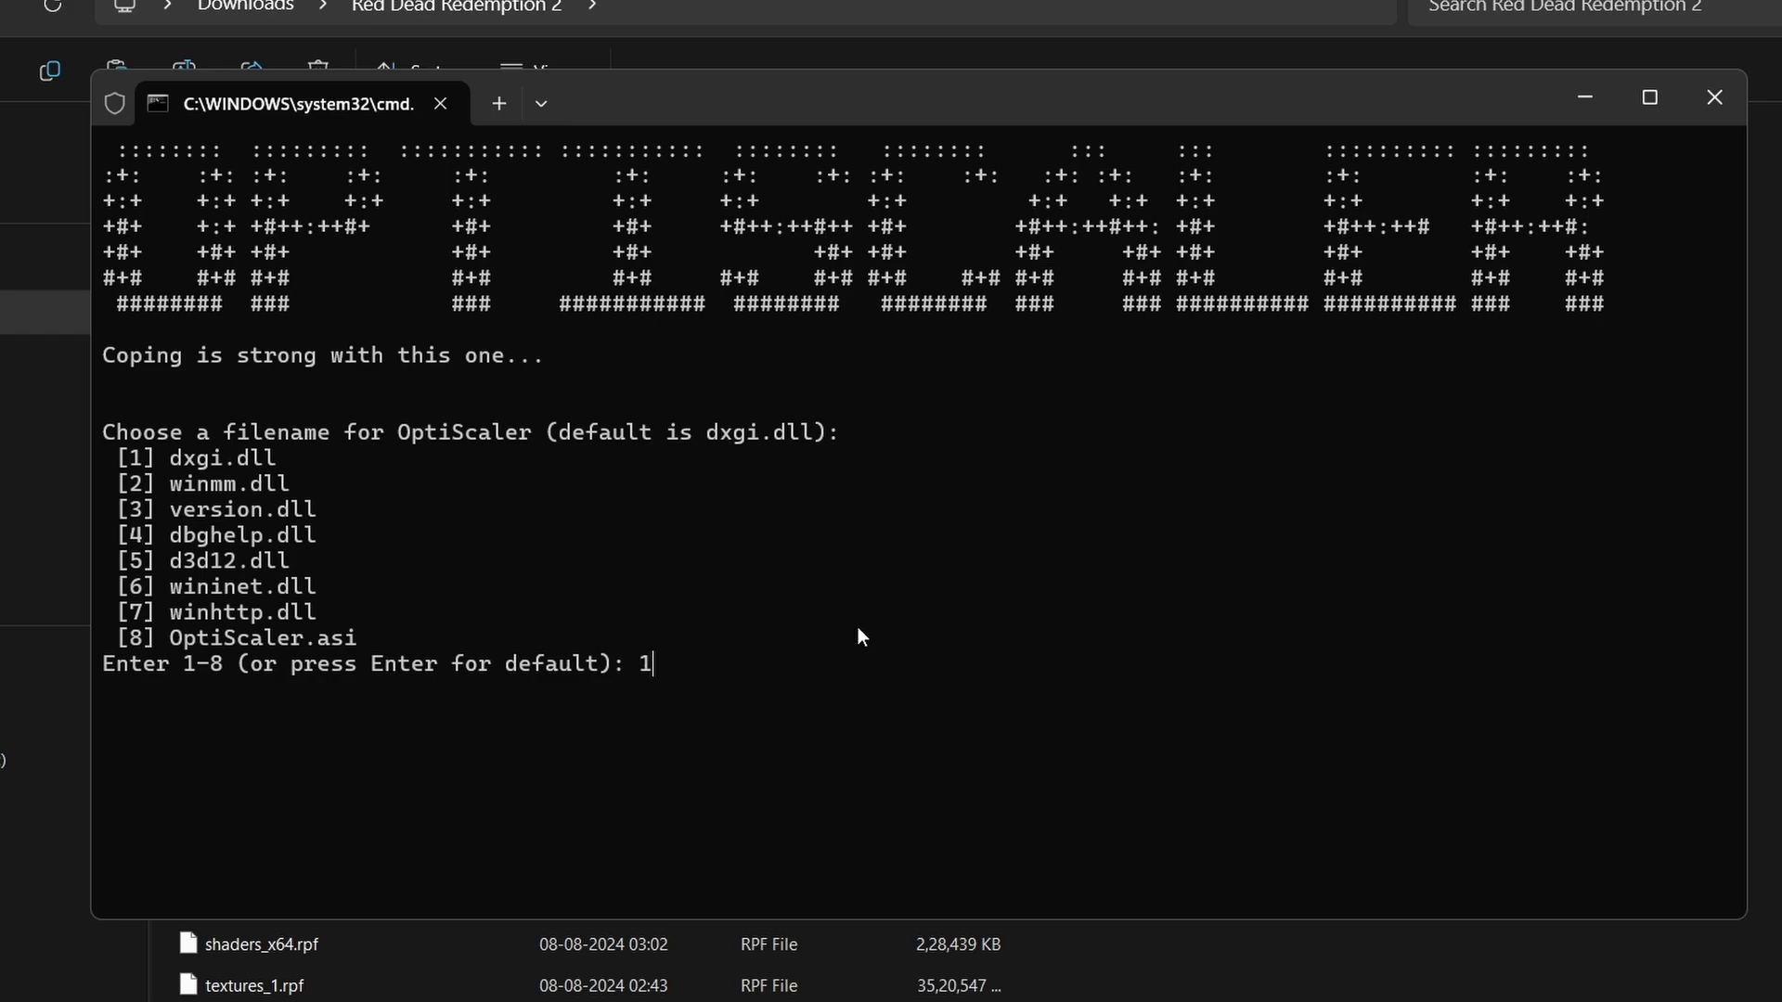
{"action": "key", "text": "Return"}
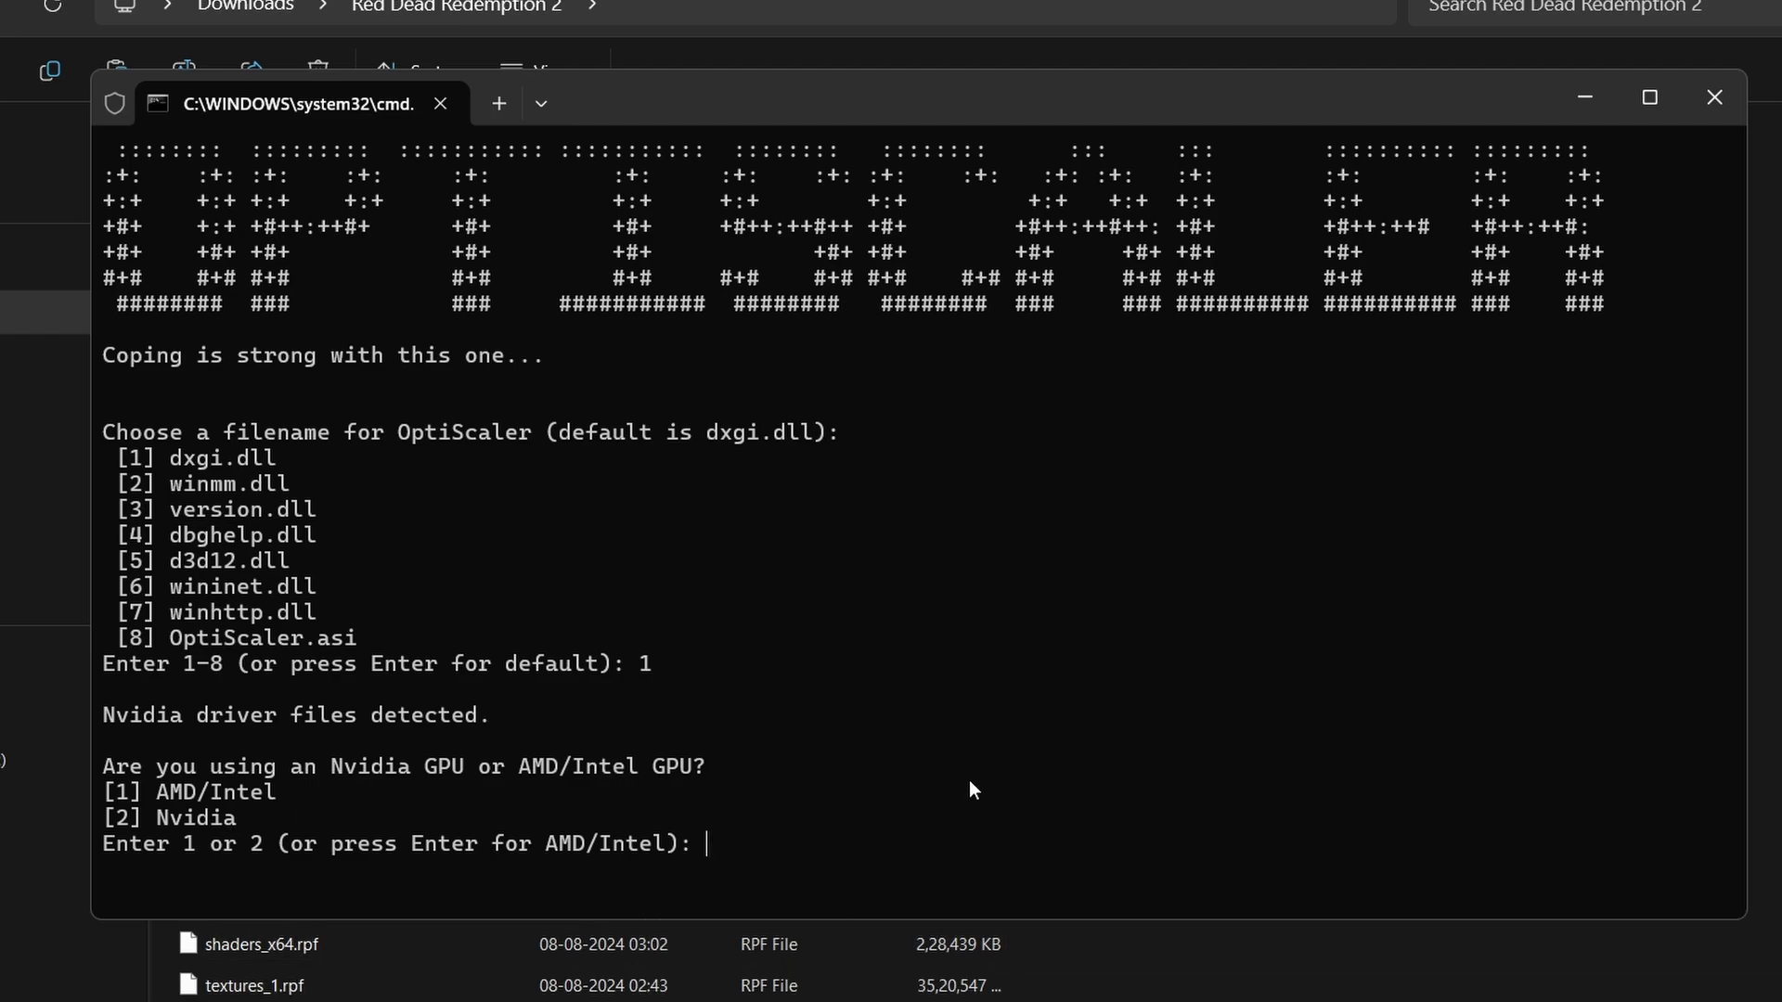
{"action": "type", "text": "2"}
{"action": "key", "text": "Return"}
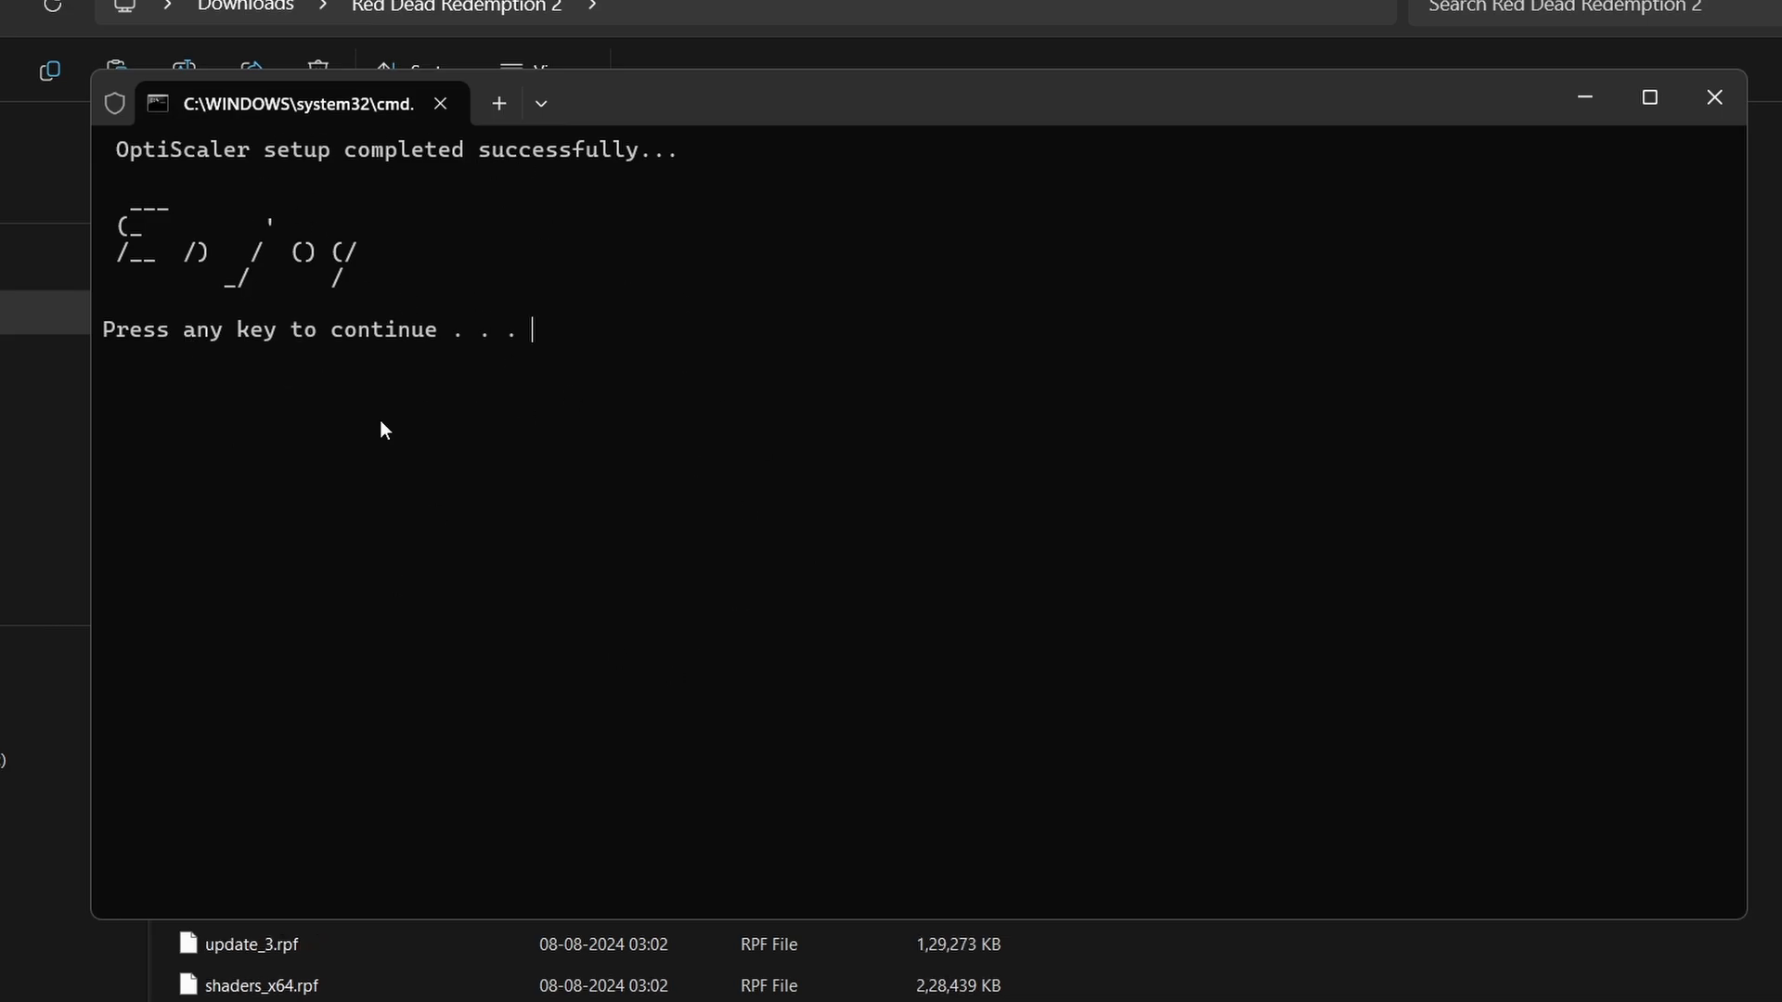
{"action": "key", "text": "Return"}
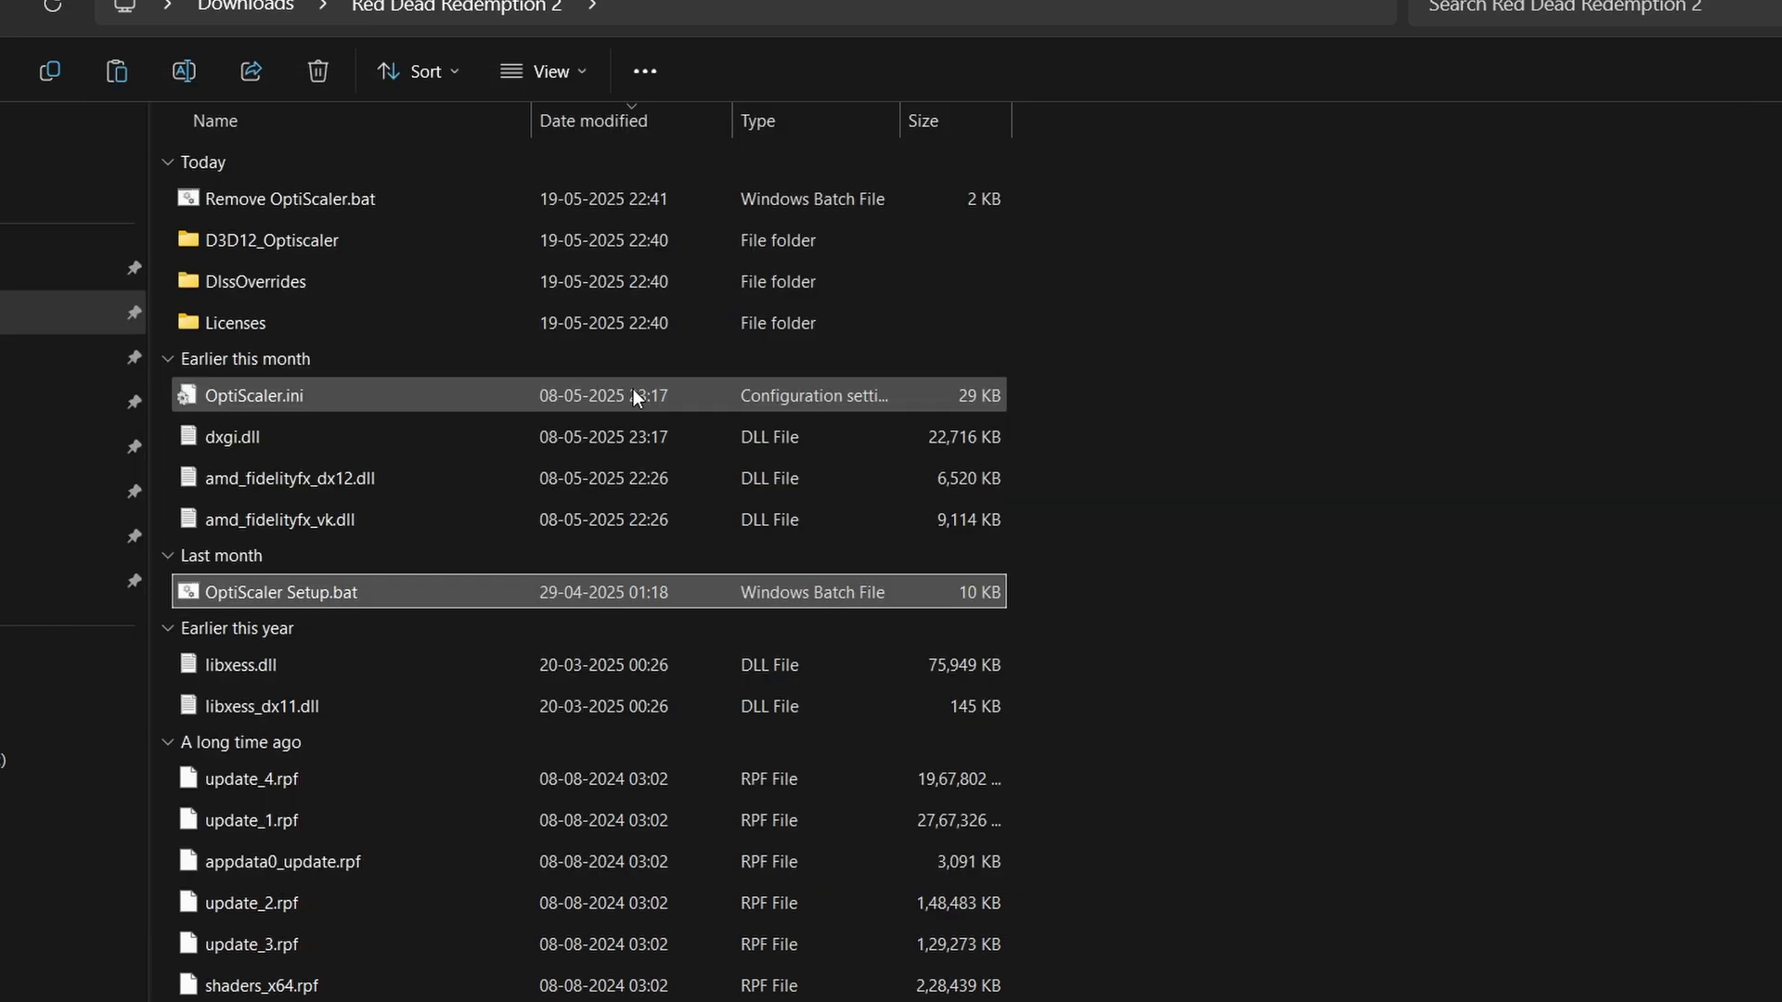
{"action": "scroll", "coordinate": [425, 850], "scroll_direction": "down", "scroll_amount": 10}
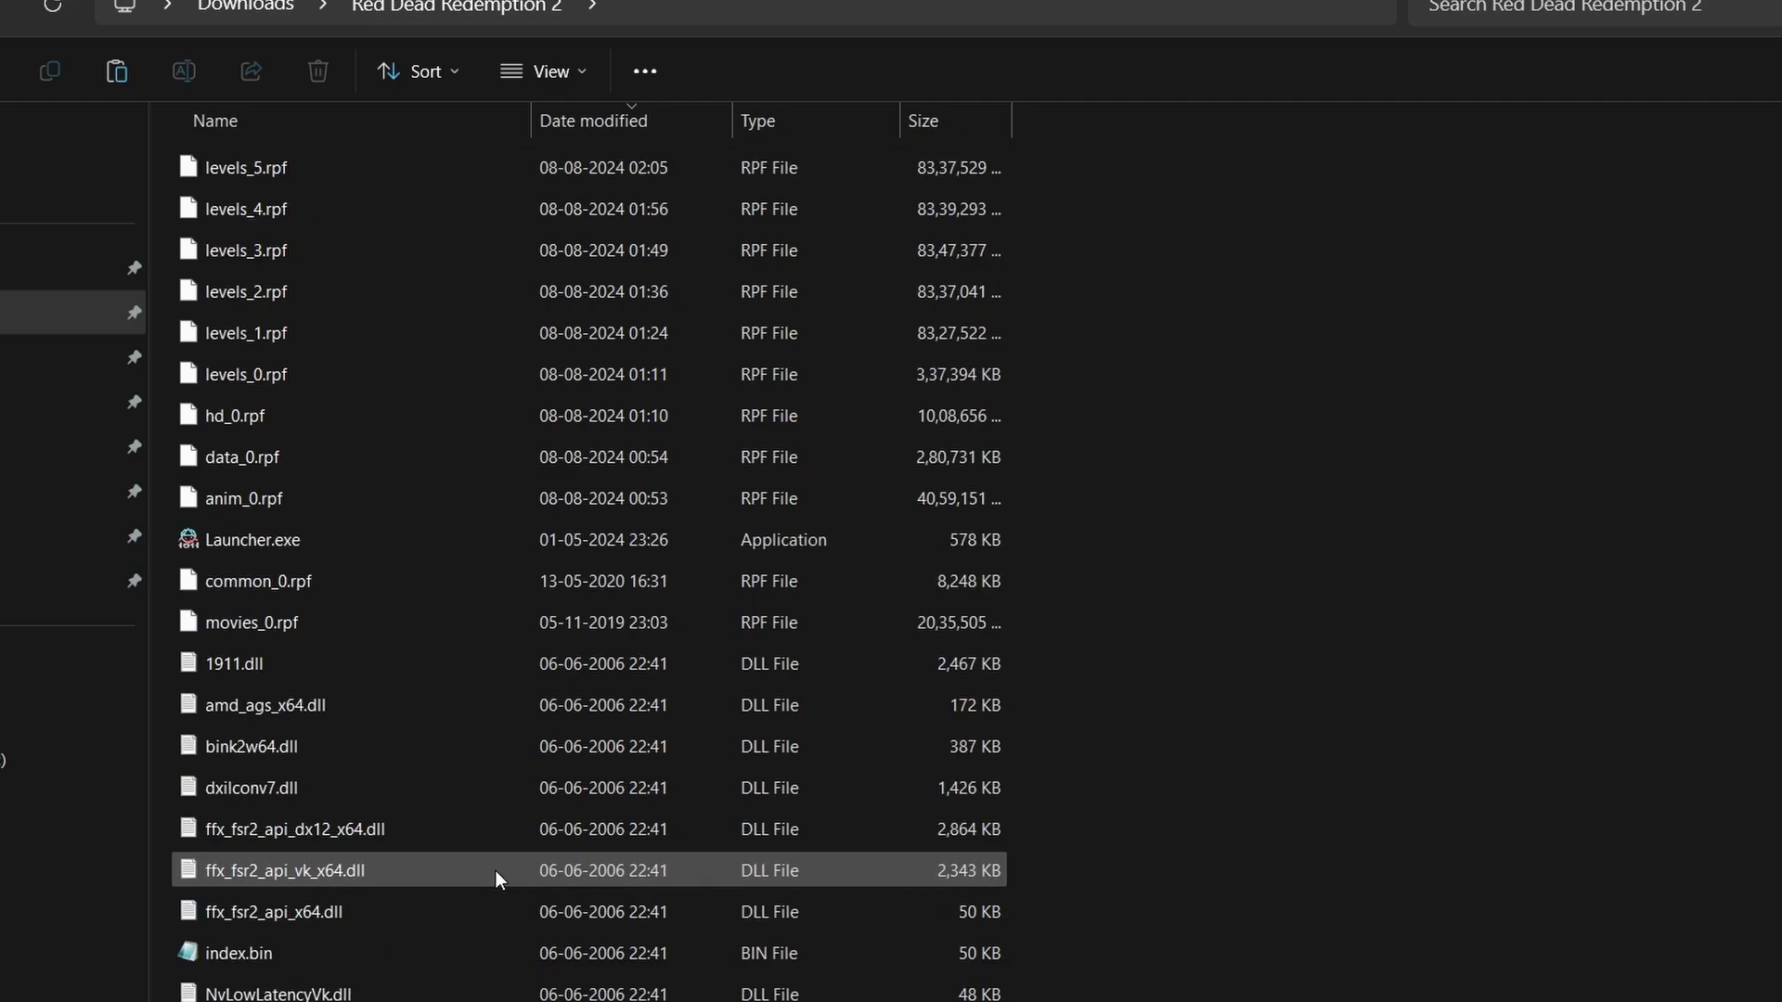
{"action": "scroll", "coordinate": [495, 870], "scroll_direction": "down", "scroll_amount": 2}
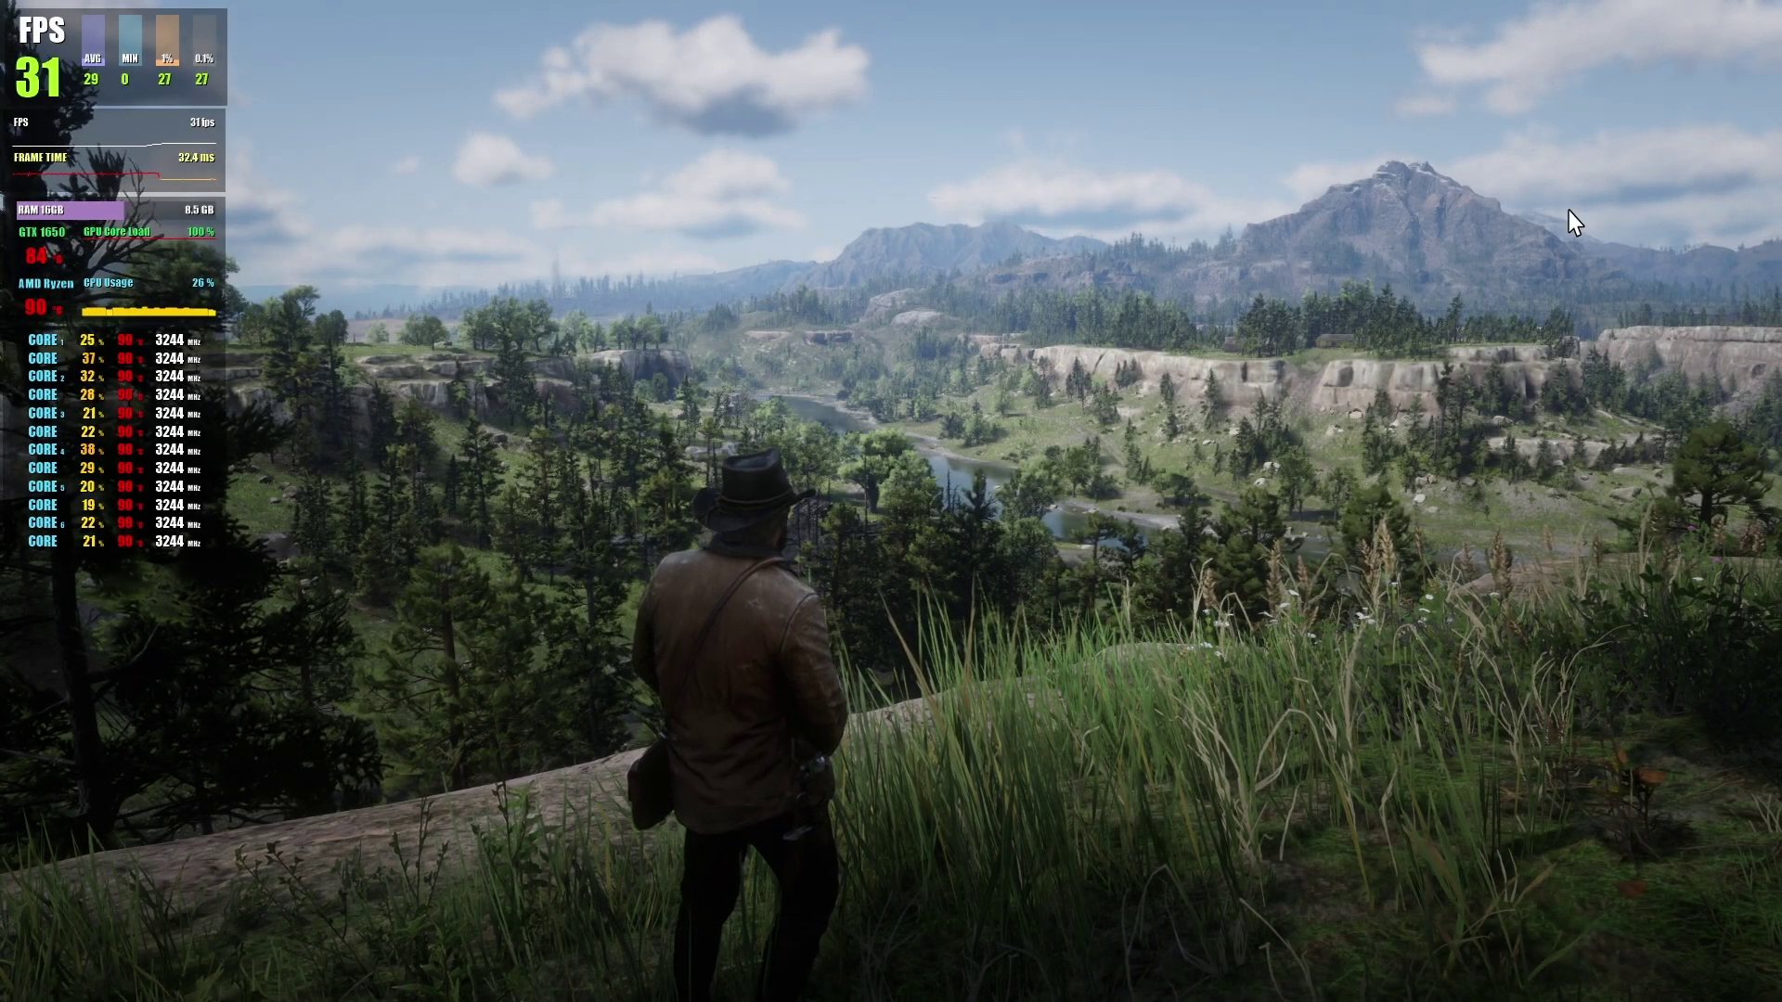
{"action": "key", "text": "Escape"}
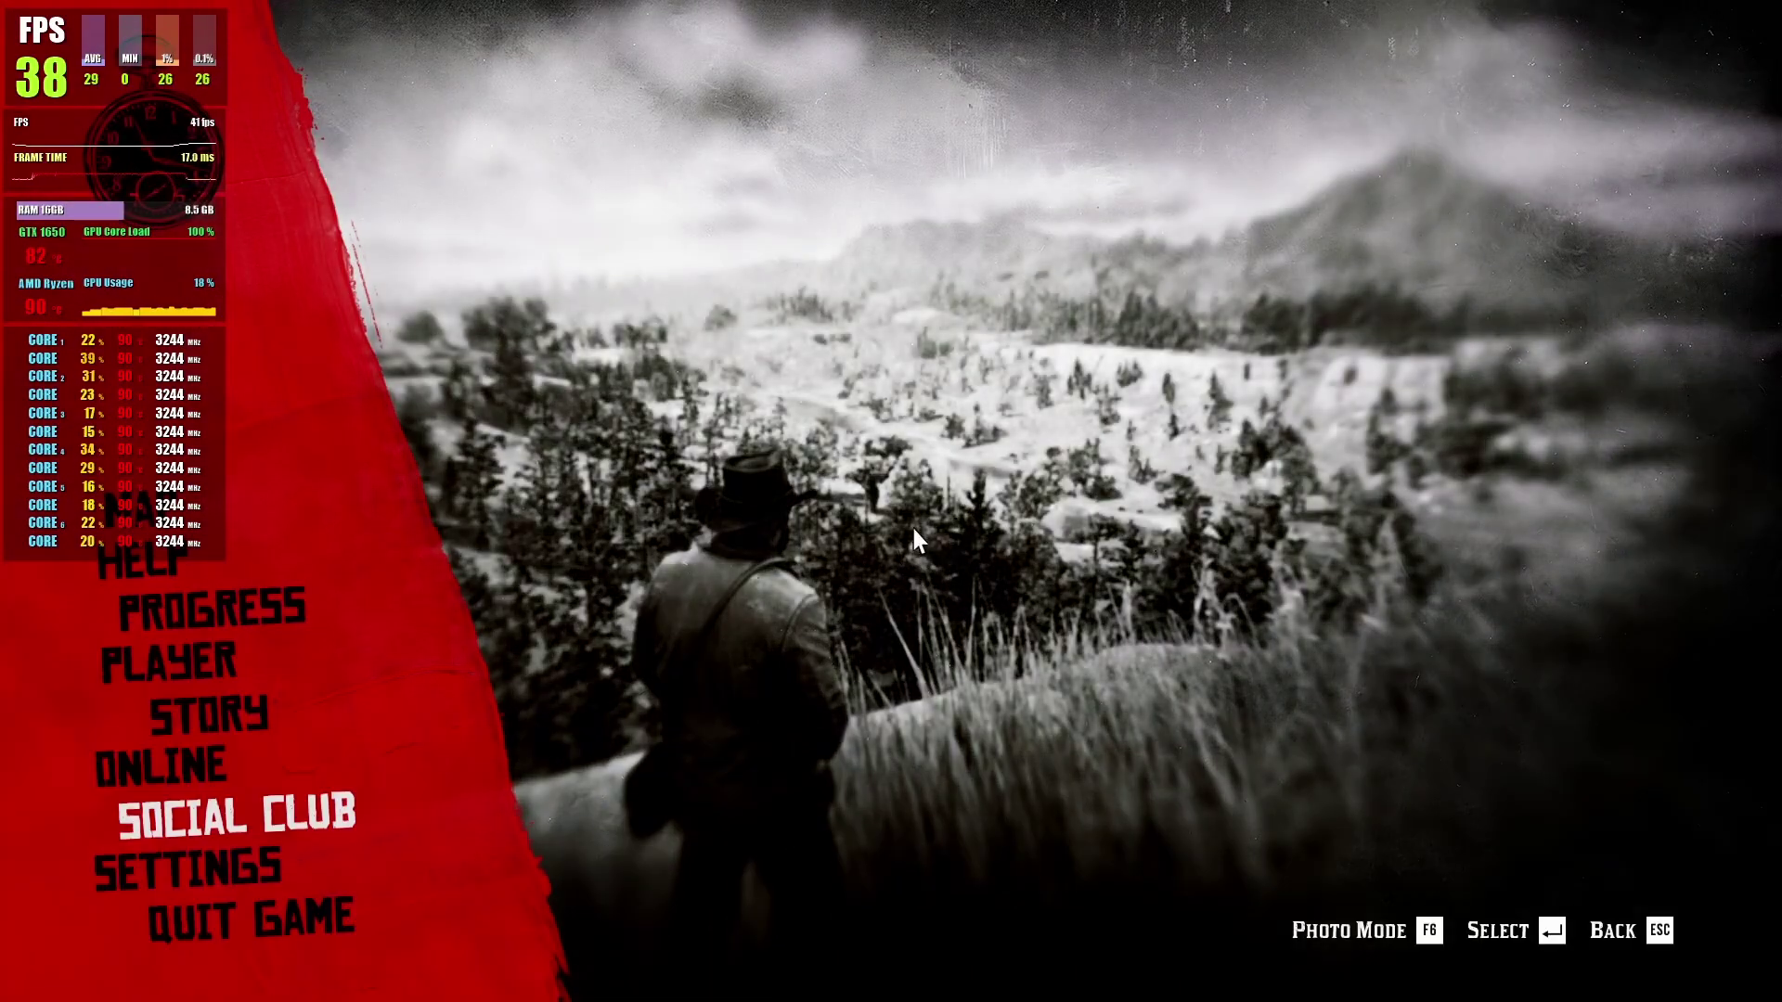
{"action": "left_click", "coordinate": [254, 859]}
{"action": "left_click", "coordinate": [471, 670]}
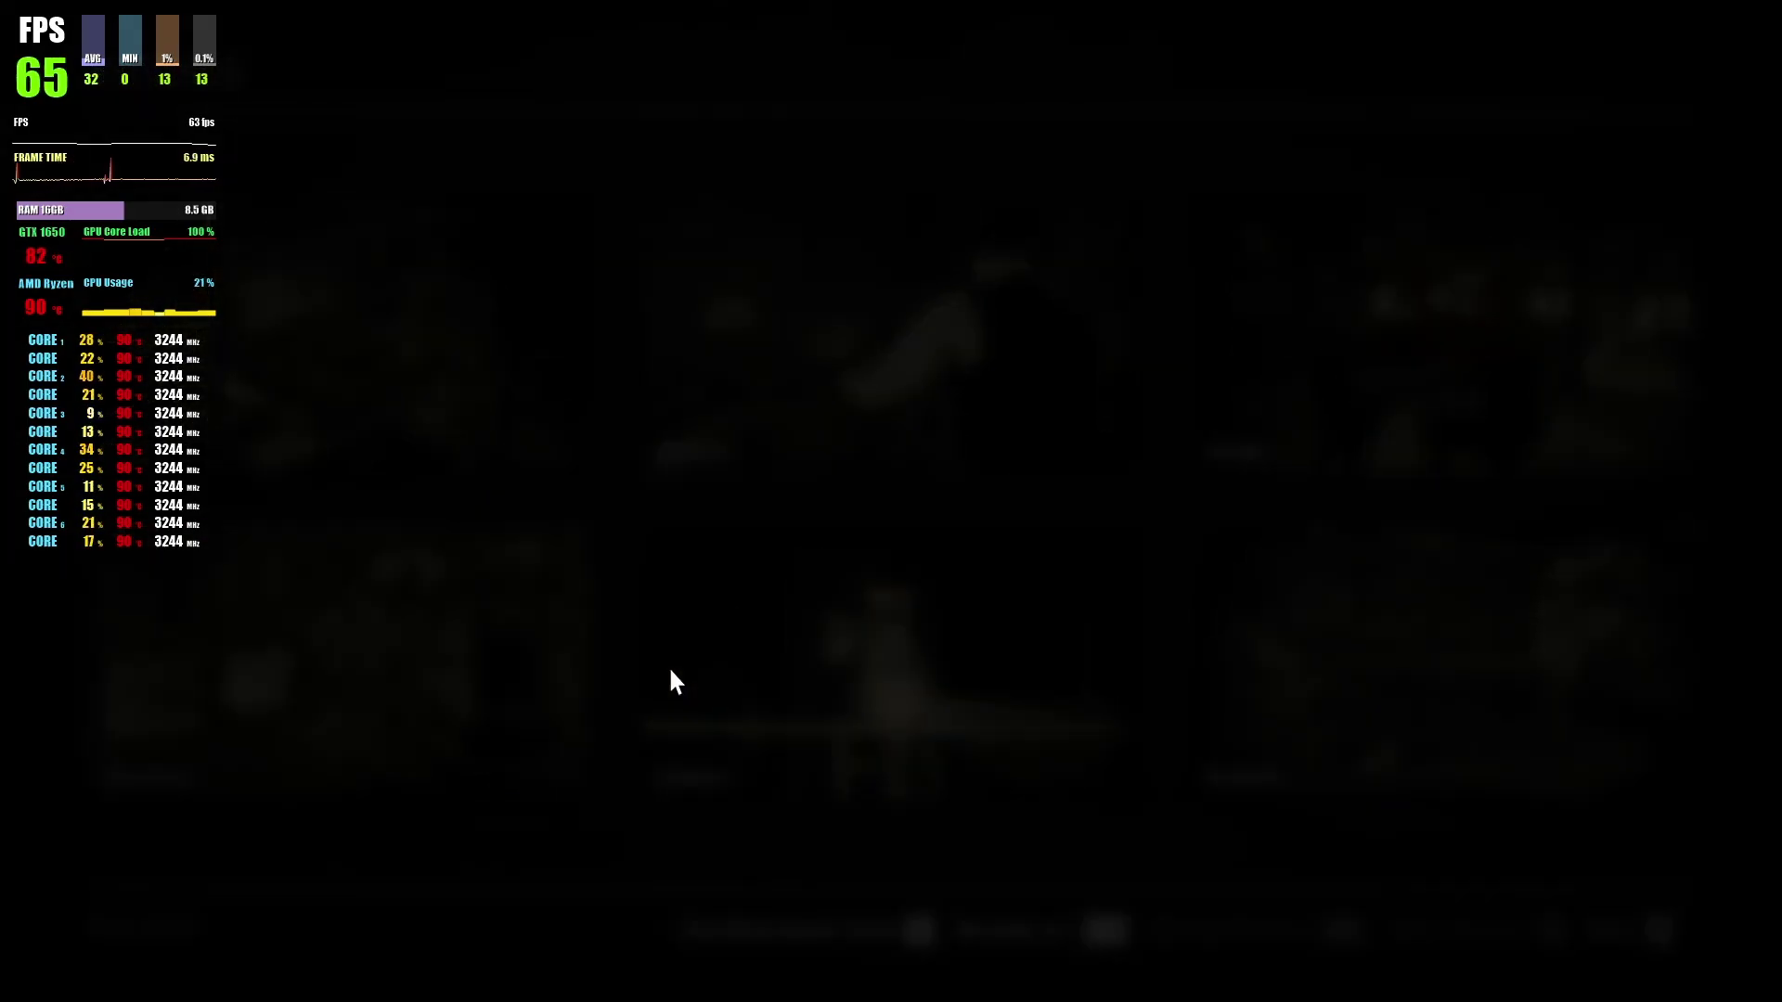
{"action": "key", "text": "Down"}
{"action": "key", "text": "Down"}
{"action": "key", "text": "Down"}
{"action": "key", "text": "Down"}
{"action": "key", "text": "Down"}
{"action": "key", "text": "Down"}
{"action": "key", "text": "Down"}
{"action": "key", "text": "Down"}
{"action": "key", "text": "Down"}
{"action": "key", "text": "Down"}
{"action": "key", "text": "Down"}
{"action": "key", "text": "Down"}
{"action": "key", "text": "Down"}
{"action": "key", "text": "Down"}
{"action": "key", "text": "Down"}
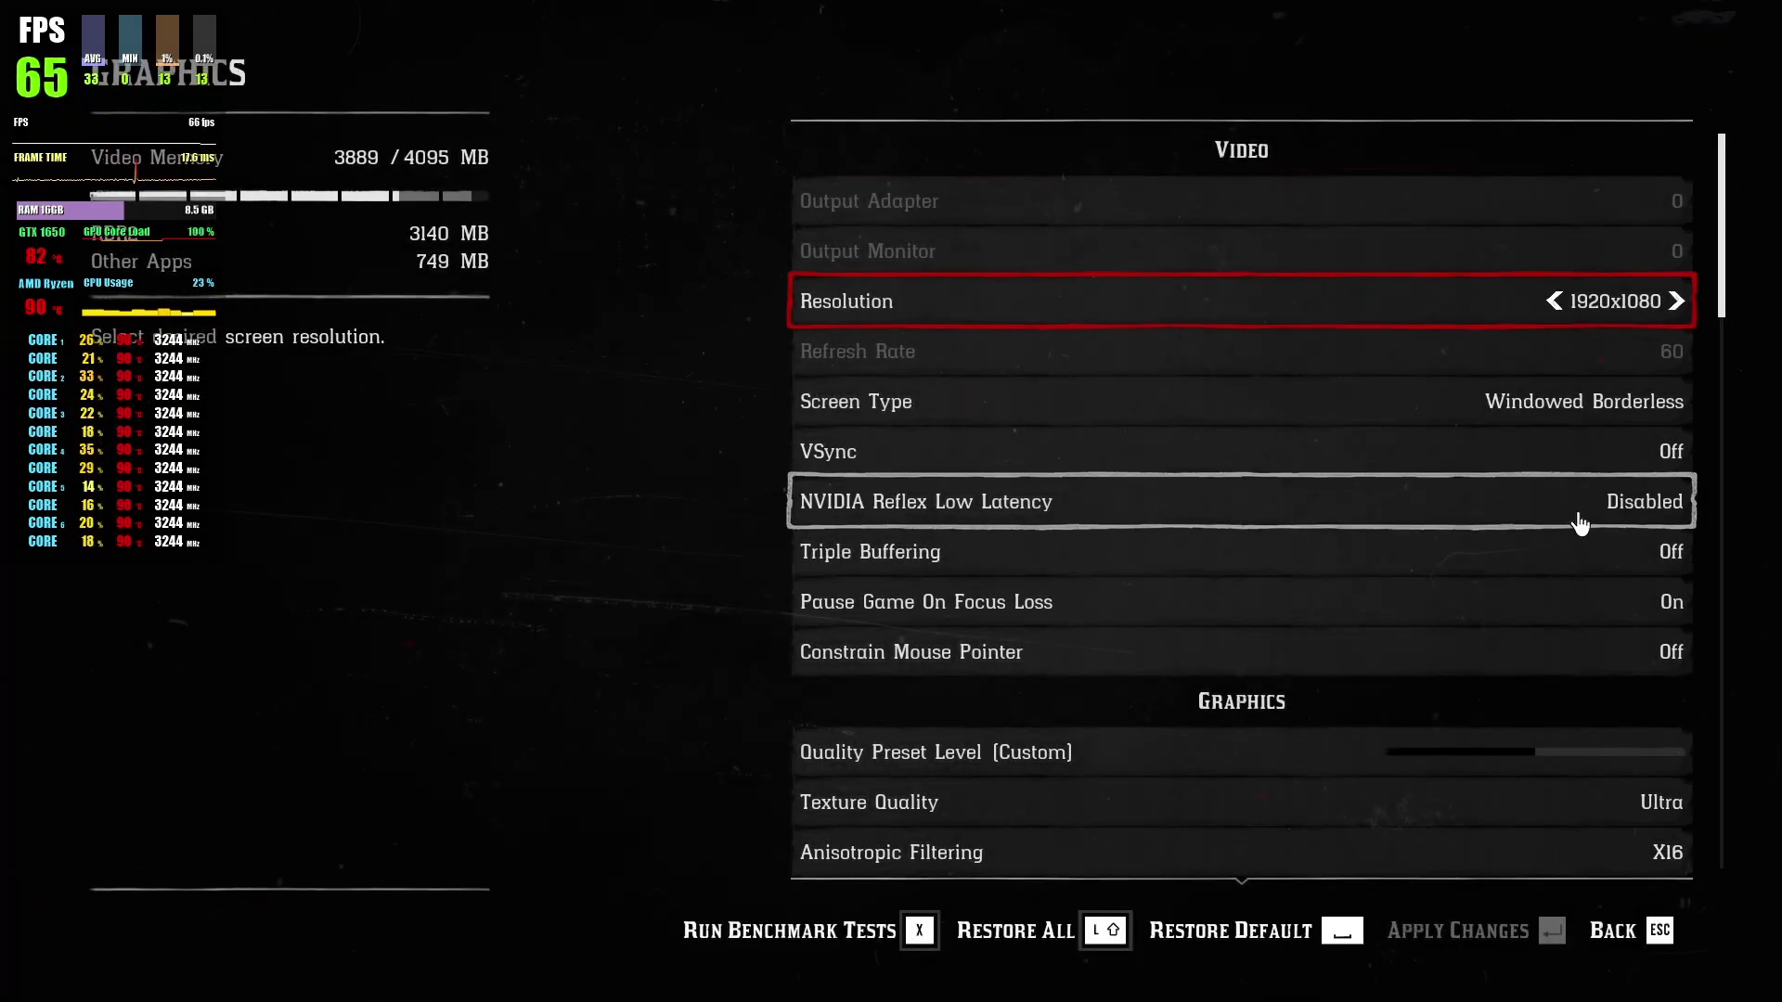
{"action": "key", "text": "Down"}
{"action": "key", "text": "Down"}
{"action": "key", "text": "Down"}
{"action": "key", "text": "Down"}
{"action": "key", "text": "Down"}
{"action": "key", "text": "Down"}
{"action": "key", "text": "Down"}
{"action": "key", "text": "Down"}
{"action": "key", "text": "Down"}
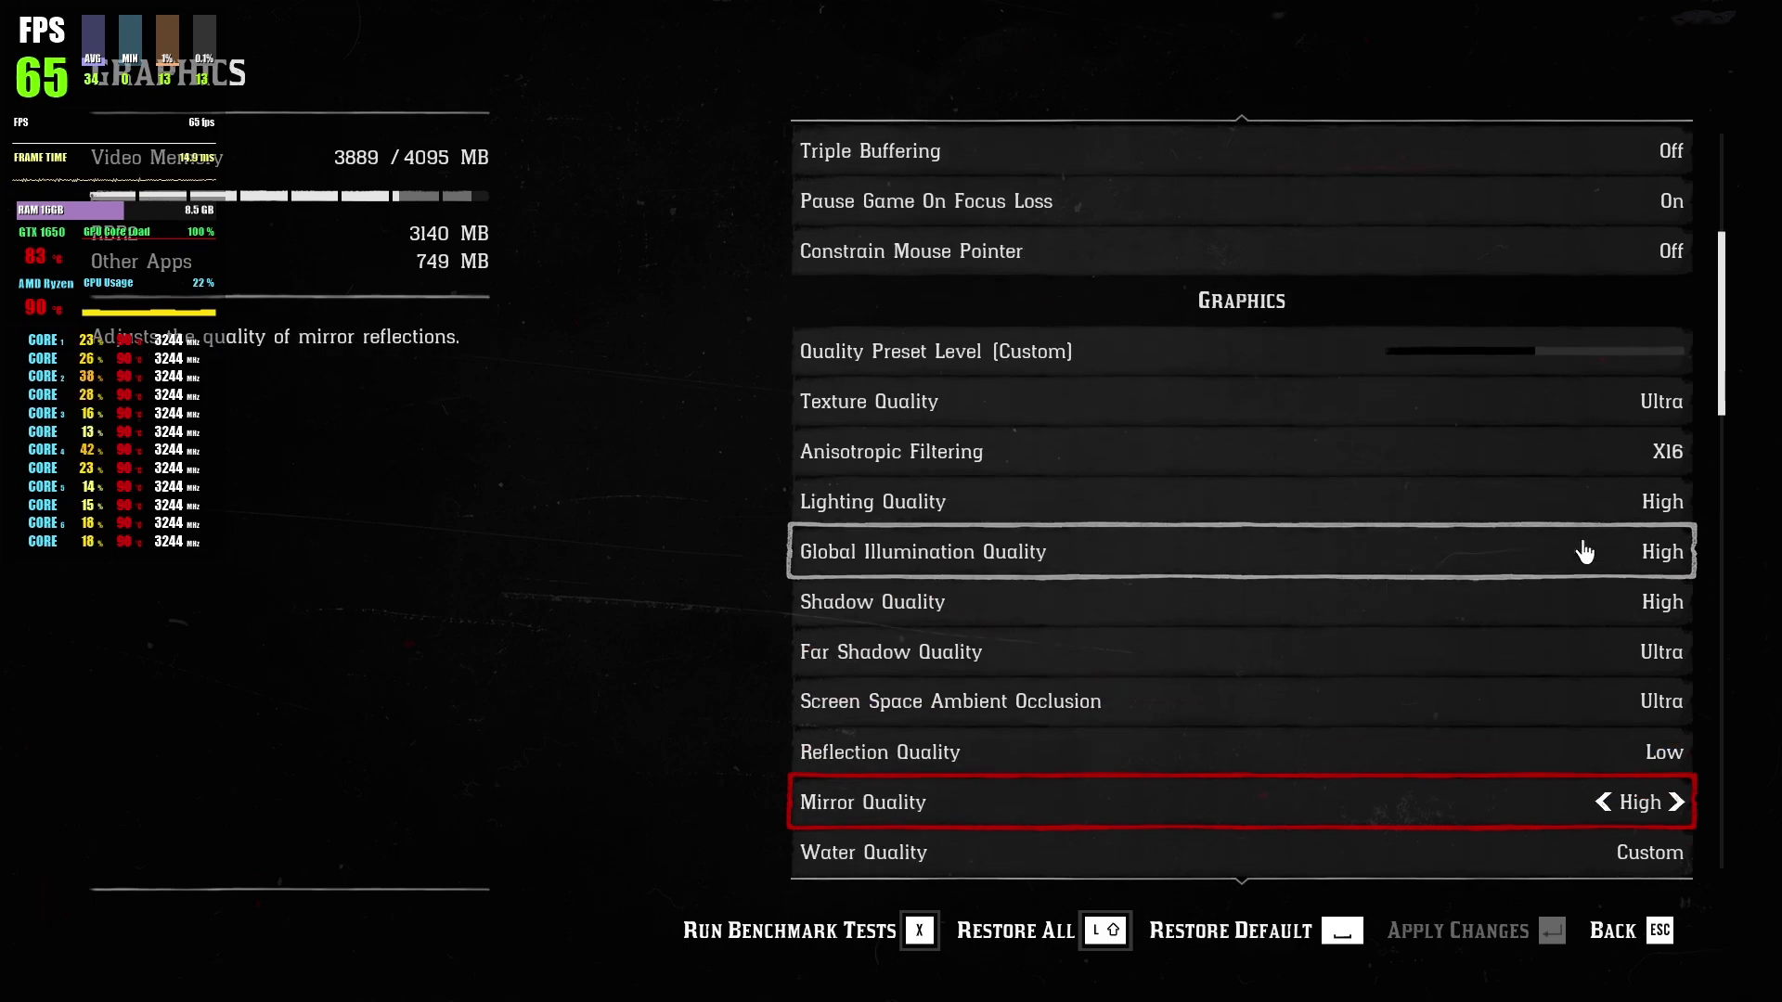
{"action": "left_click", "coordinate": [1477, 719]}
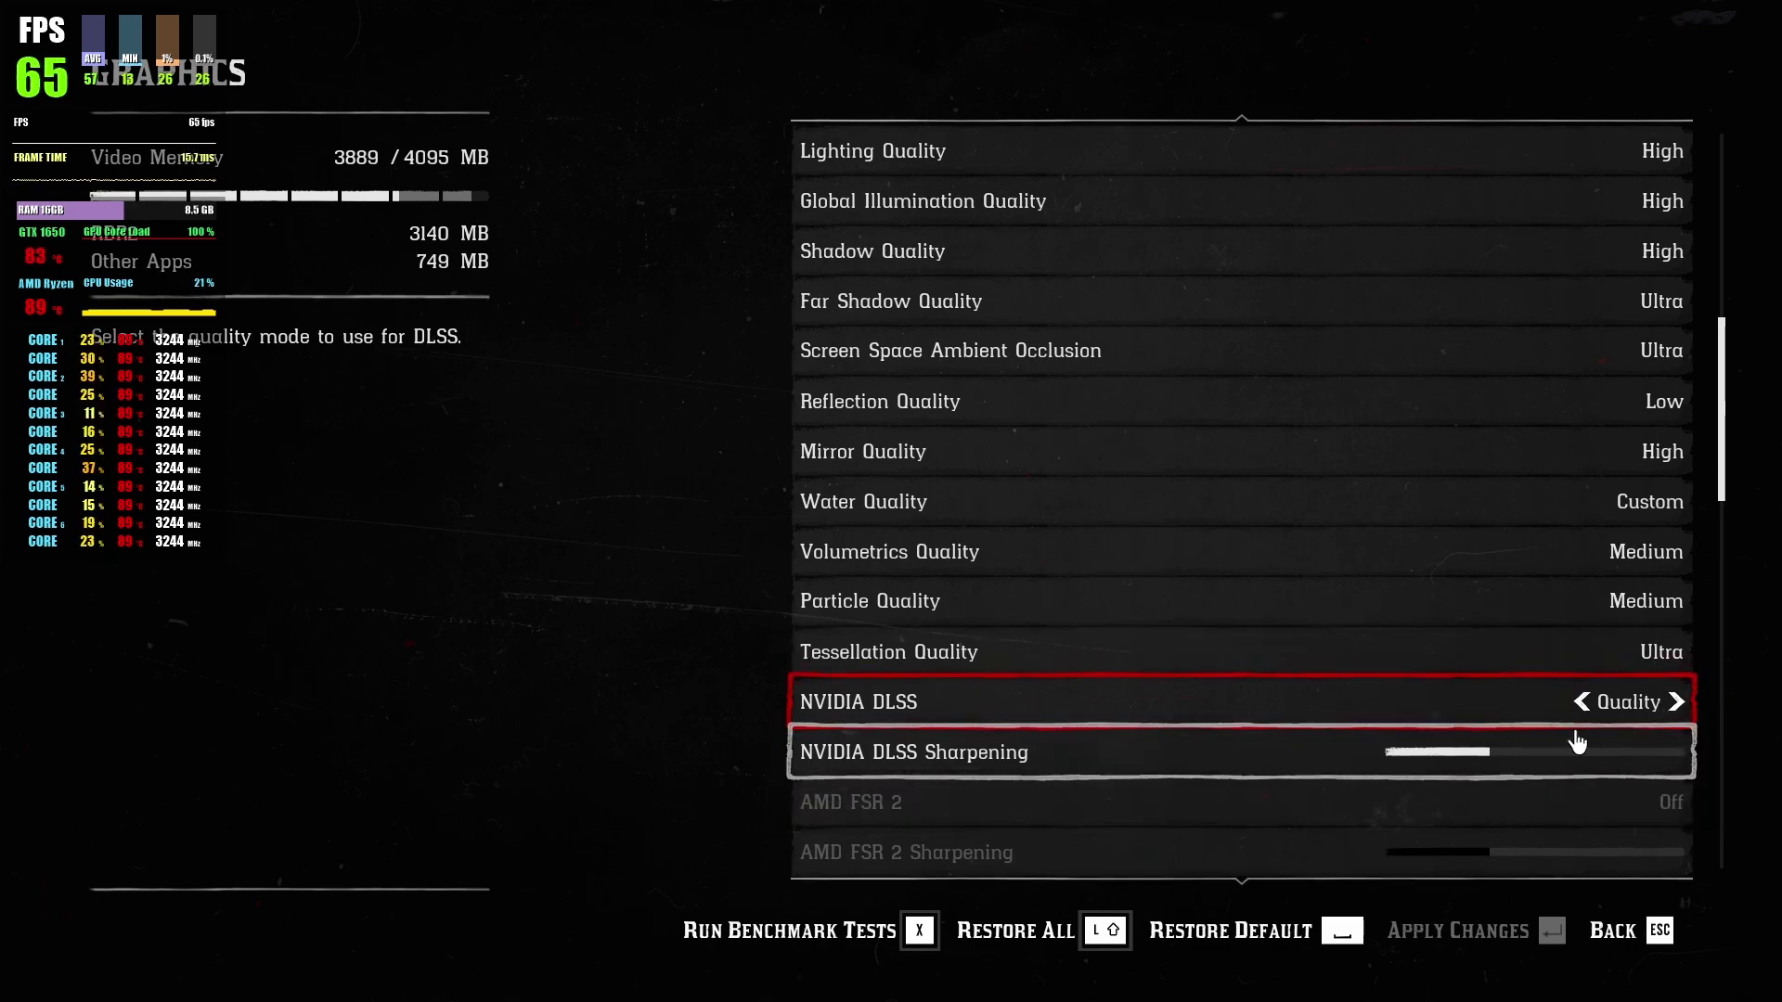
{"action": "key", "text": "Escape"}
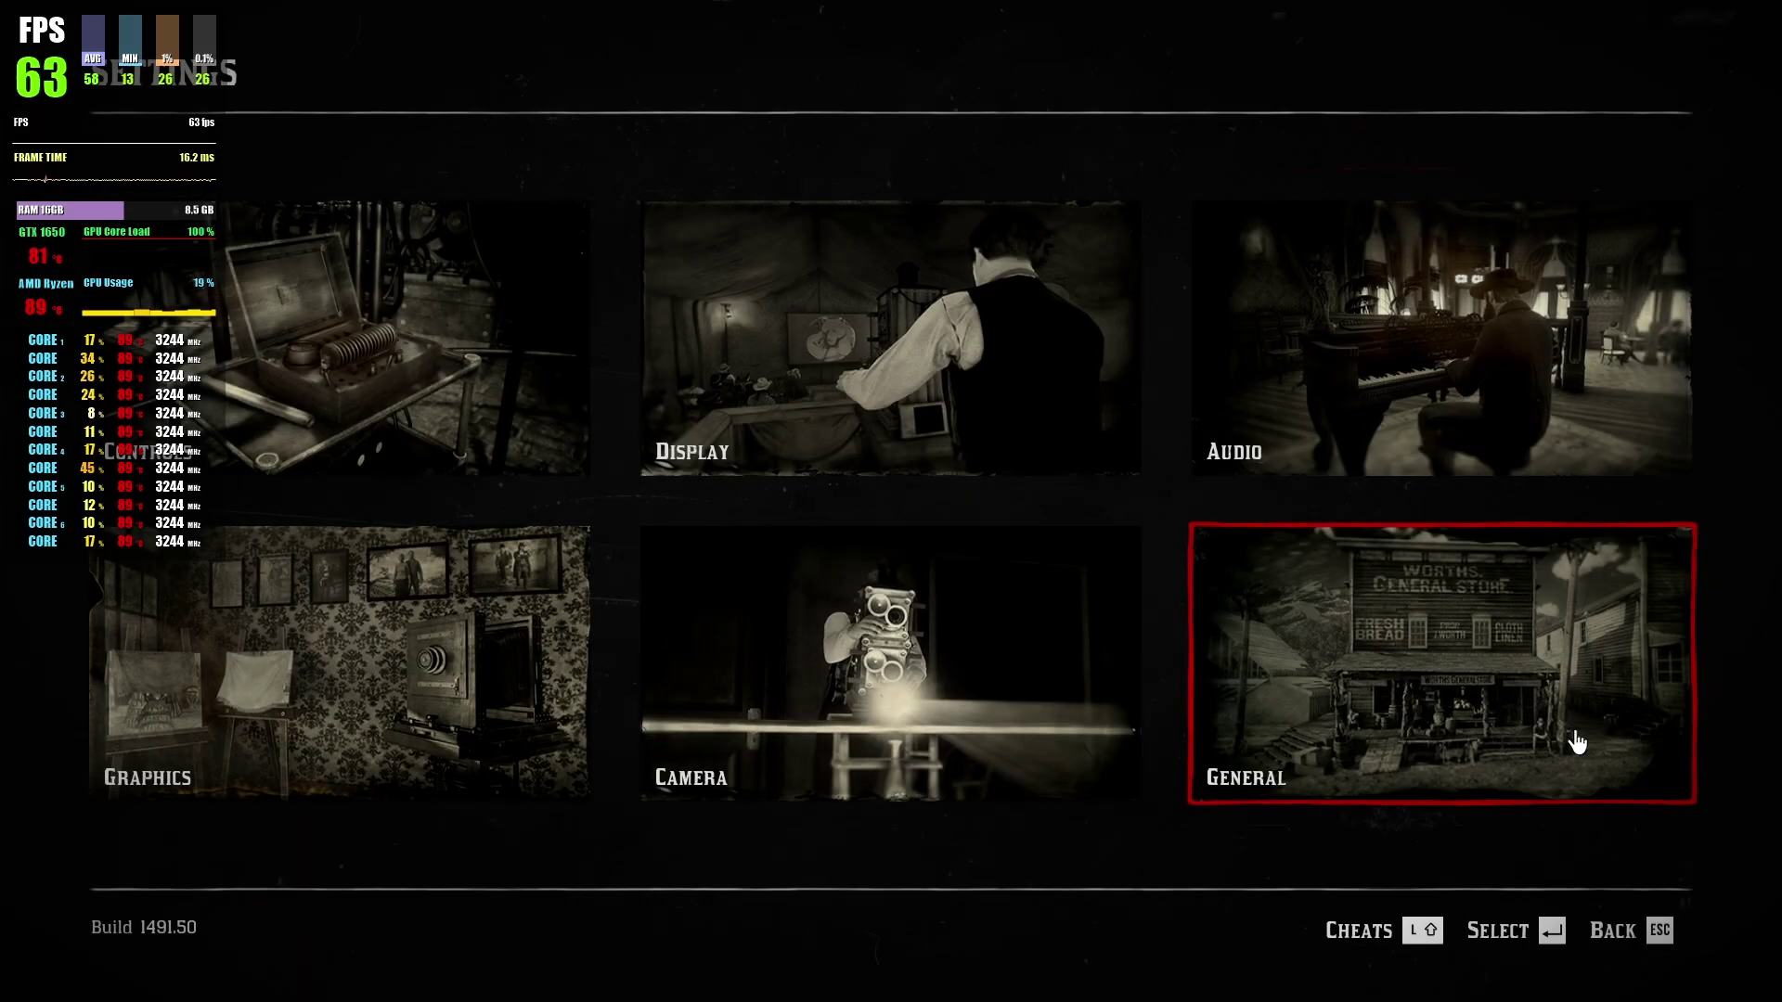
{"action": "key", "text": "Escape"}
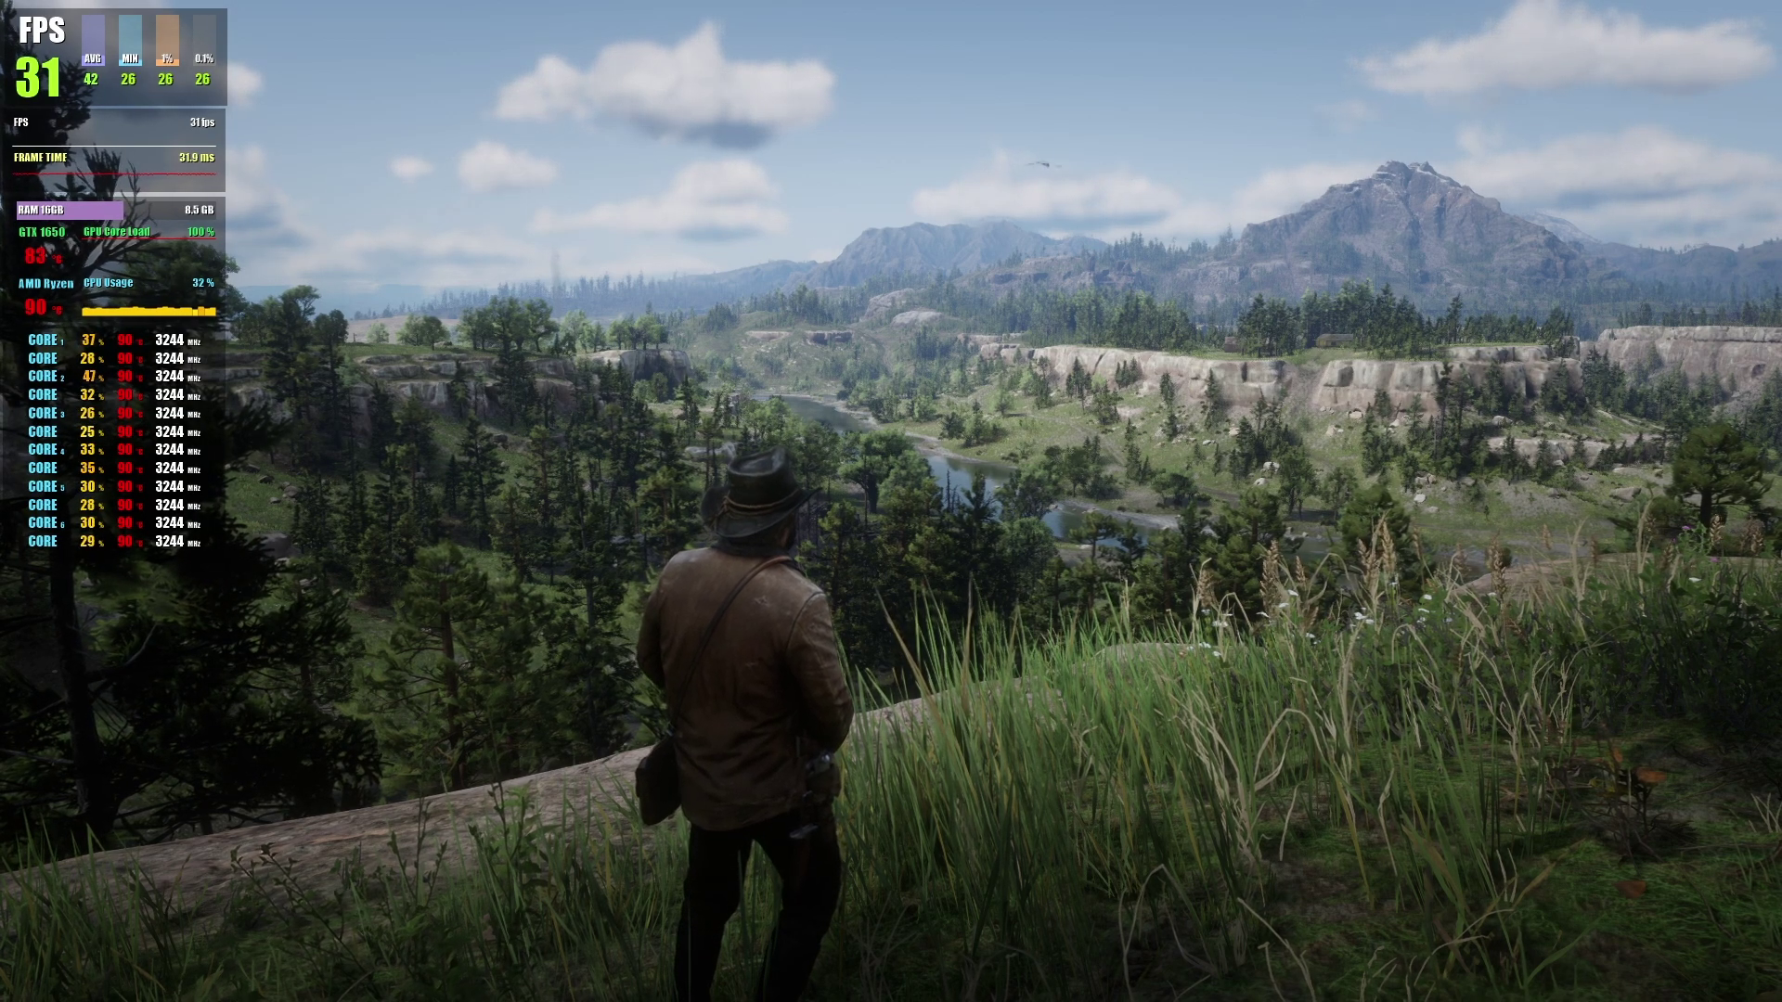
- Open the OptiScaler overlay and select OptiFG as the Frame Generation FG Type
{"action": "key", "text": "Insert"}
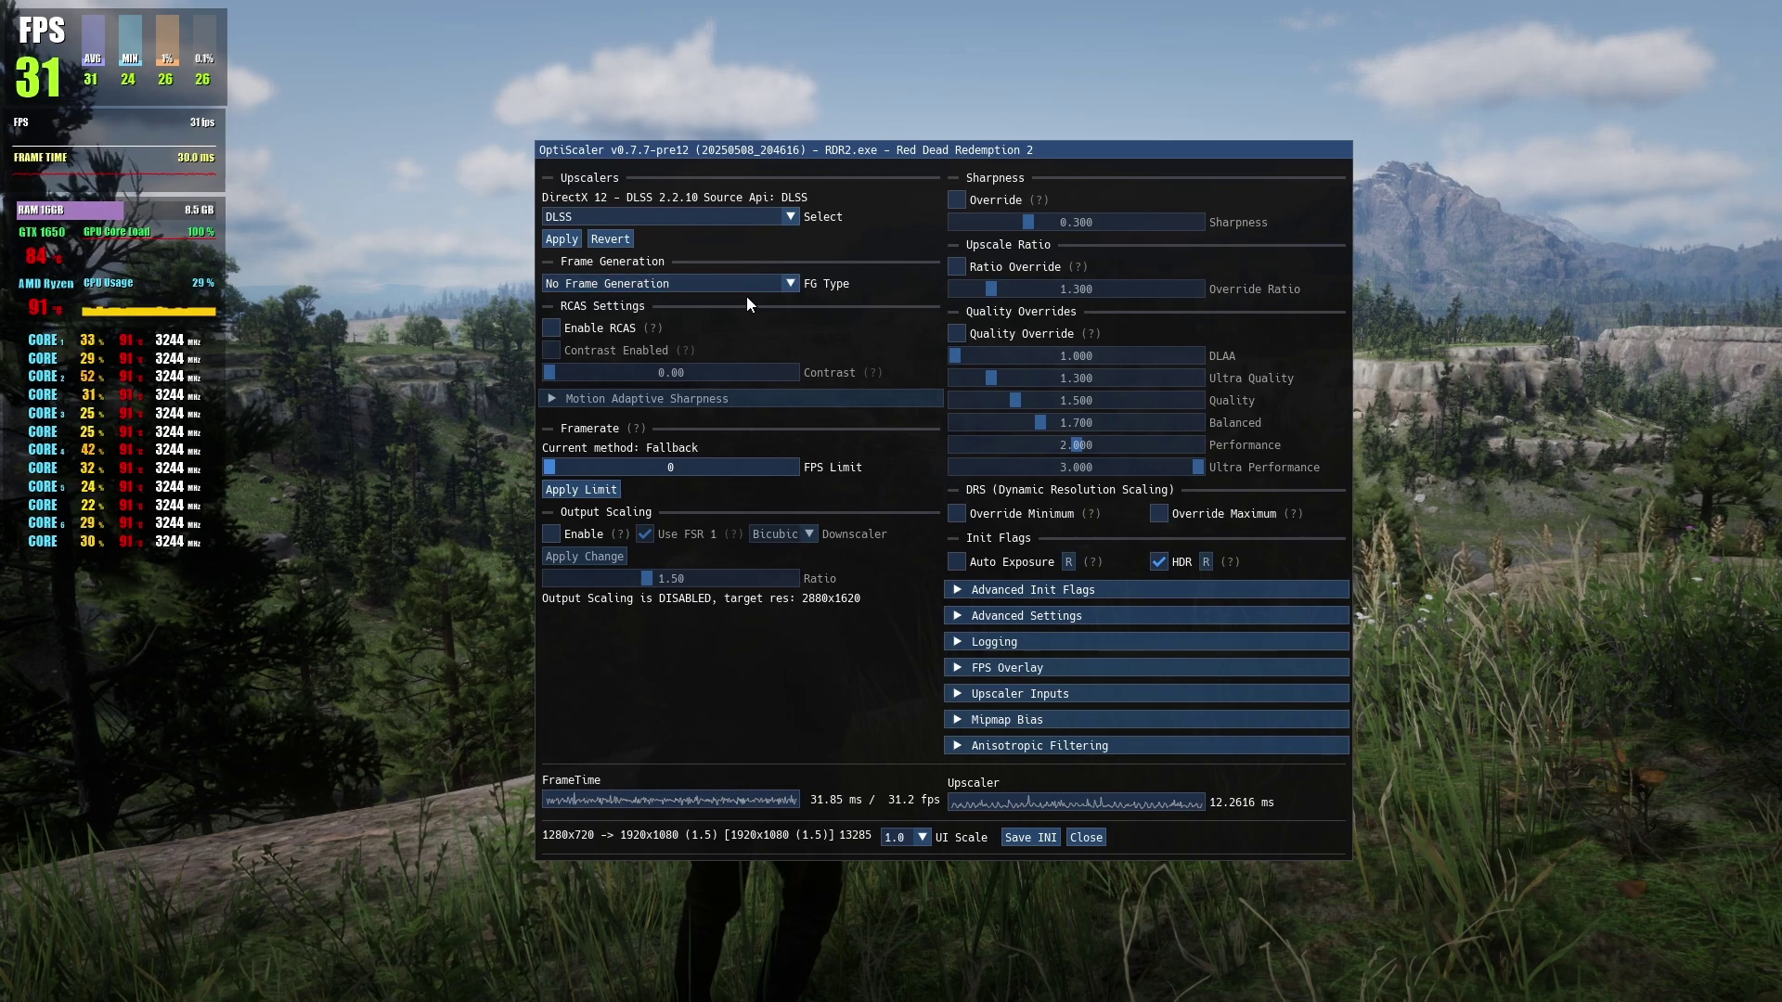
{"action": "left_click", "coordinate": [694, 286]}
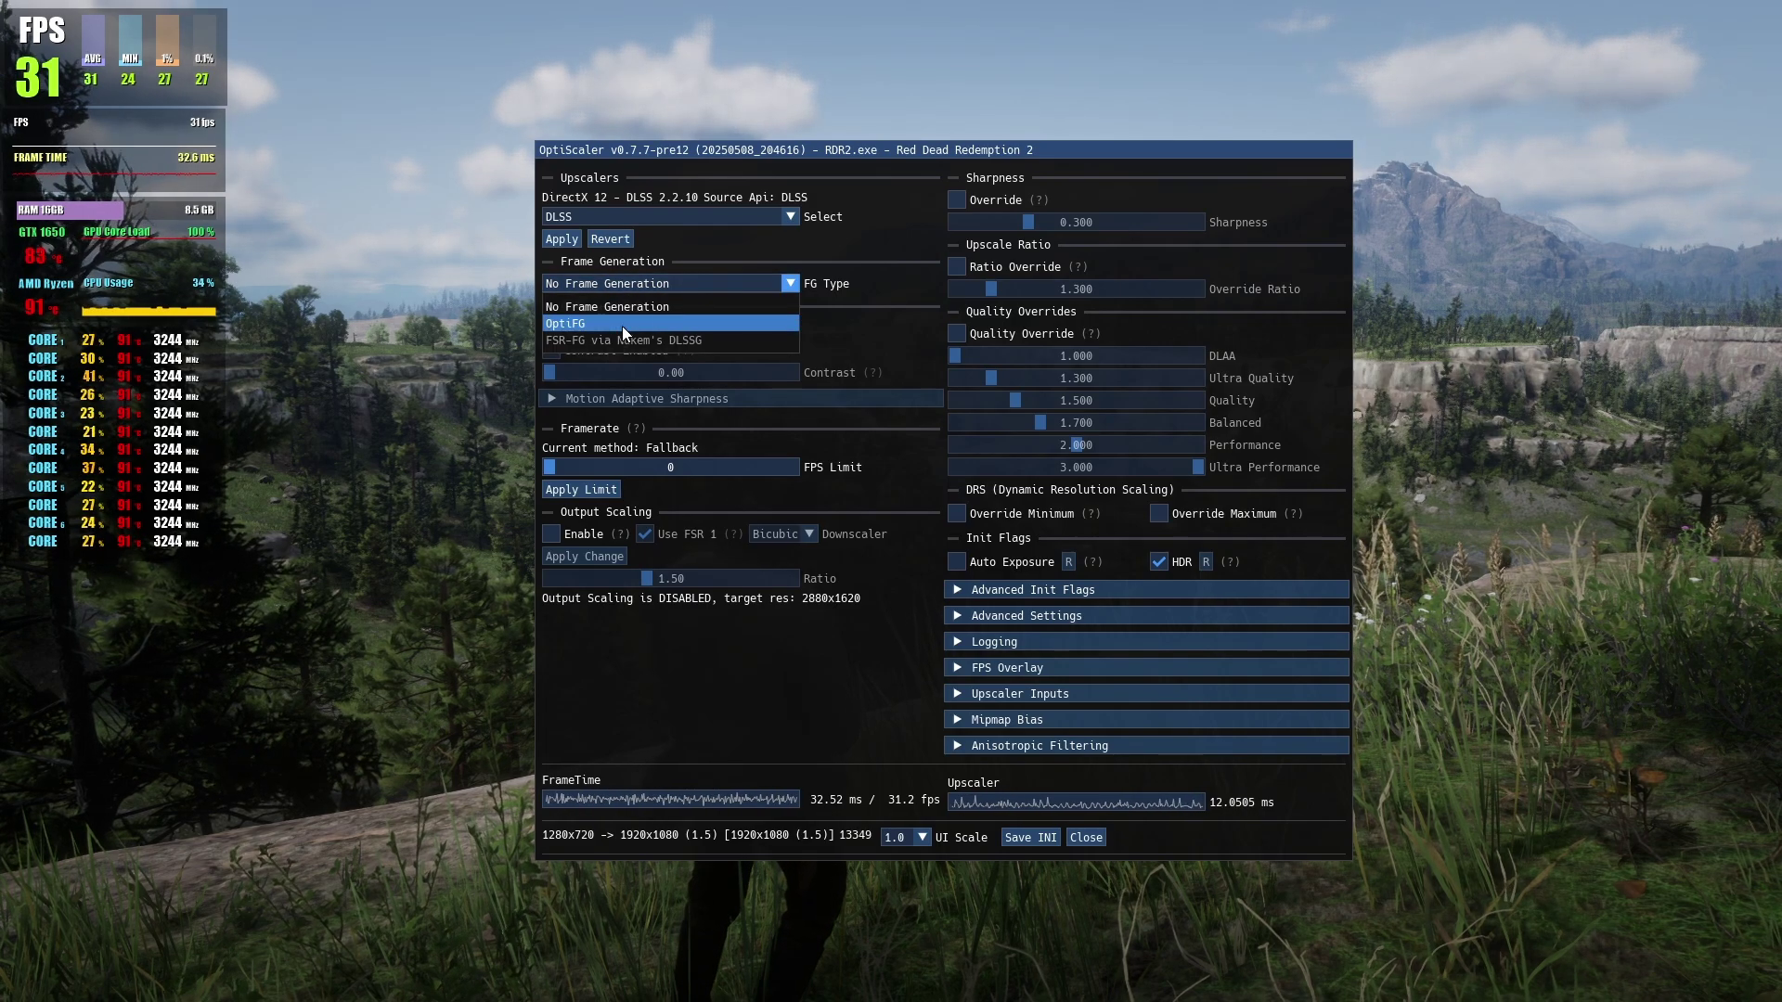
{"action": "left_click", "coordinate": [595, 324]}
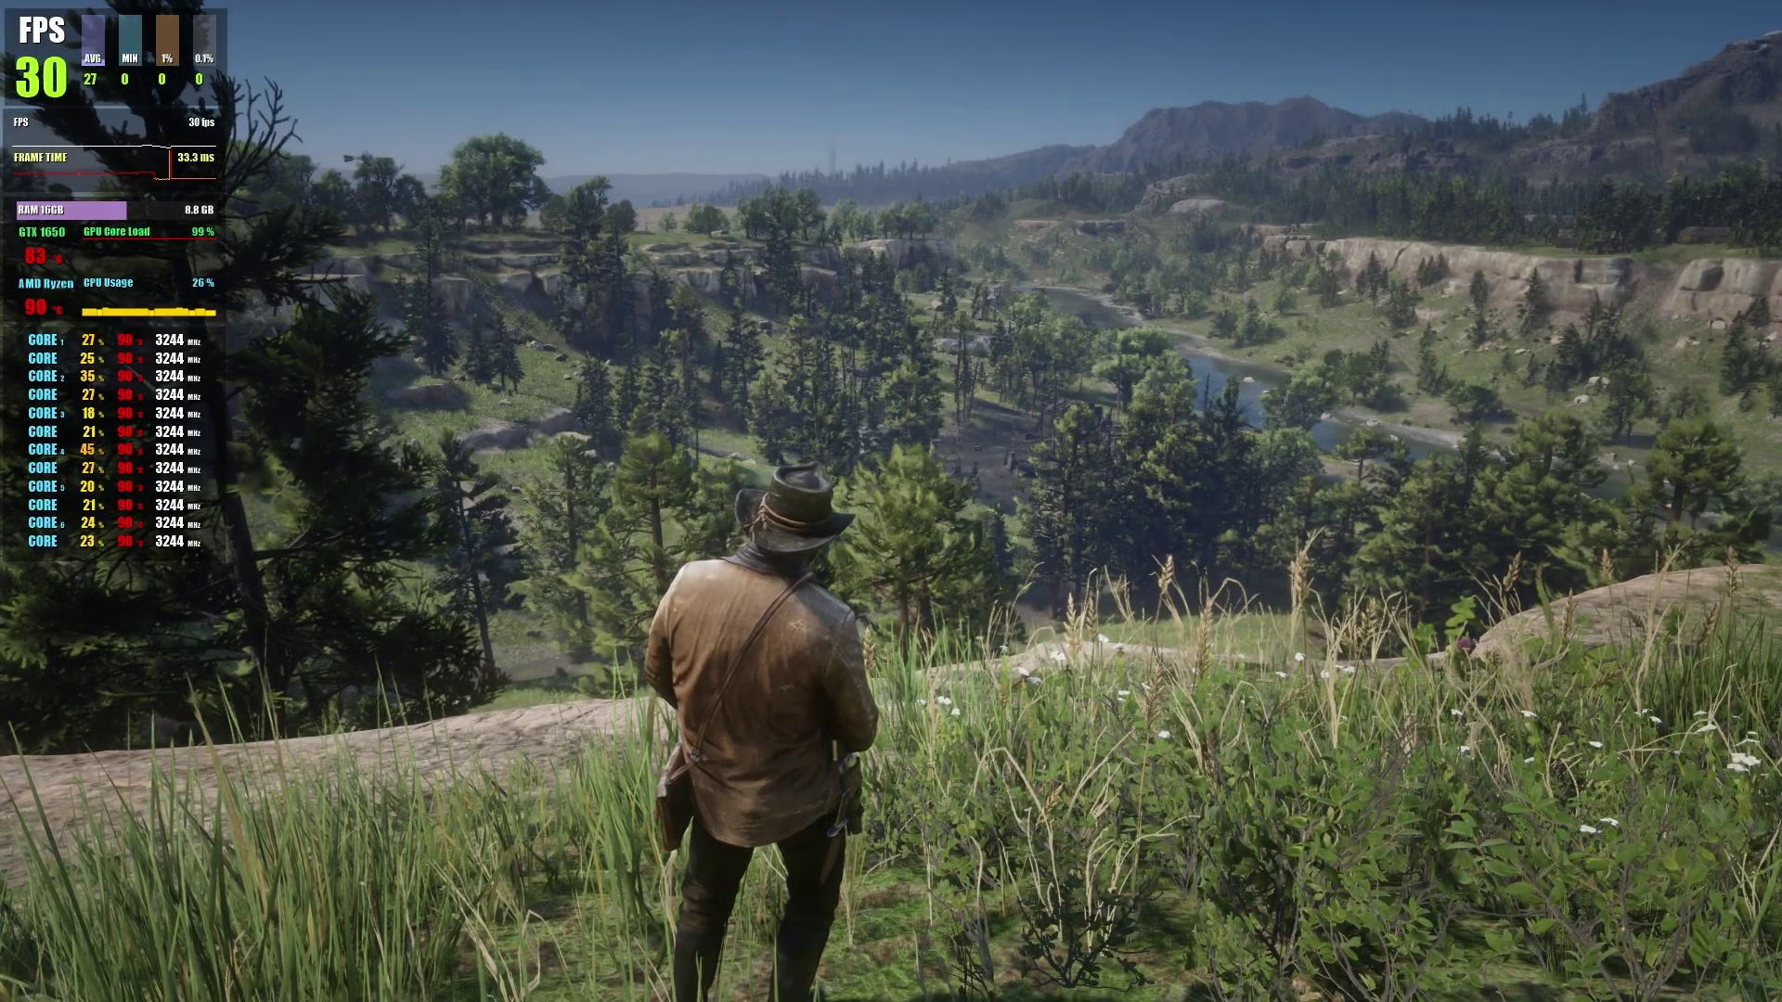
- Reopen the overlay and apply FSR 3.X as the upscaler
{"action": "key", "text": "Insert"}
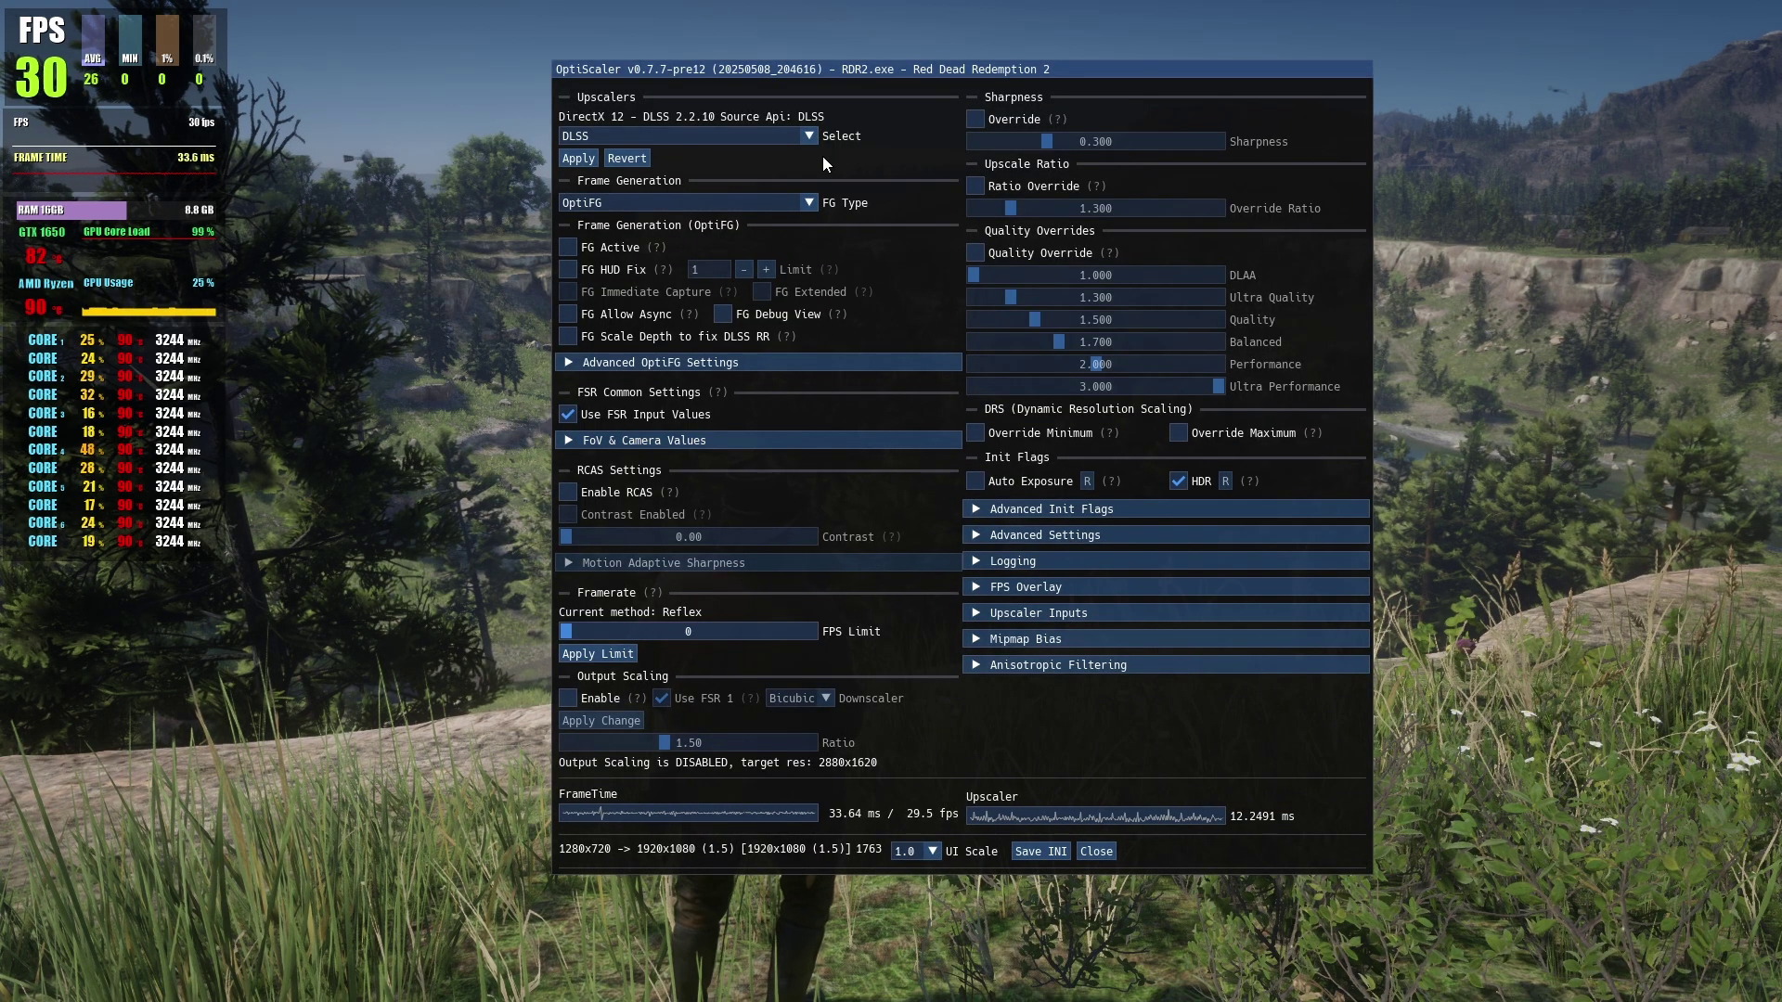
{"action": "left_click", "coordinate": [740, 135]}
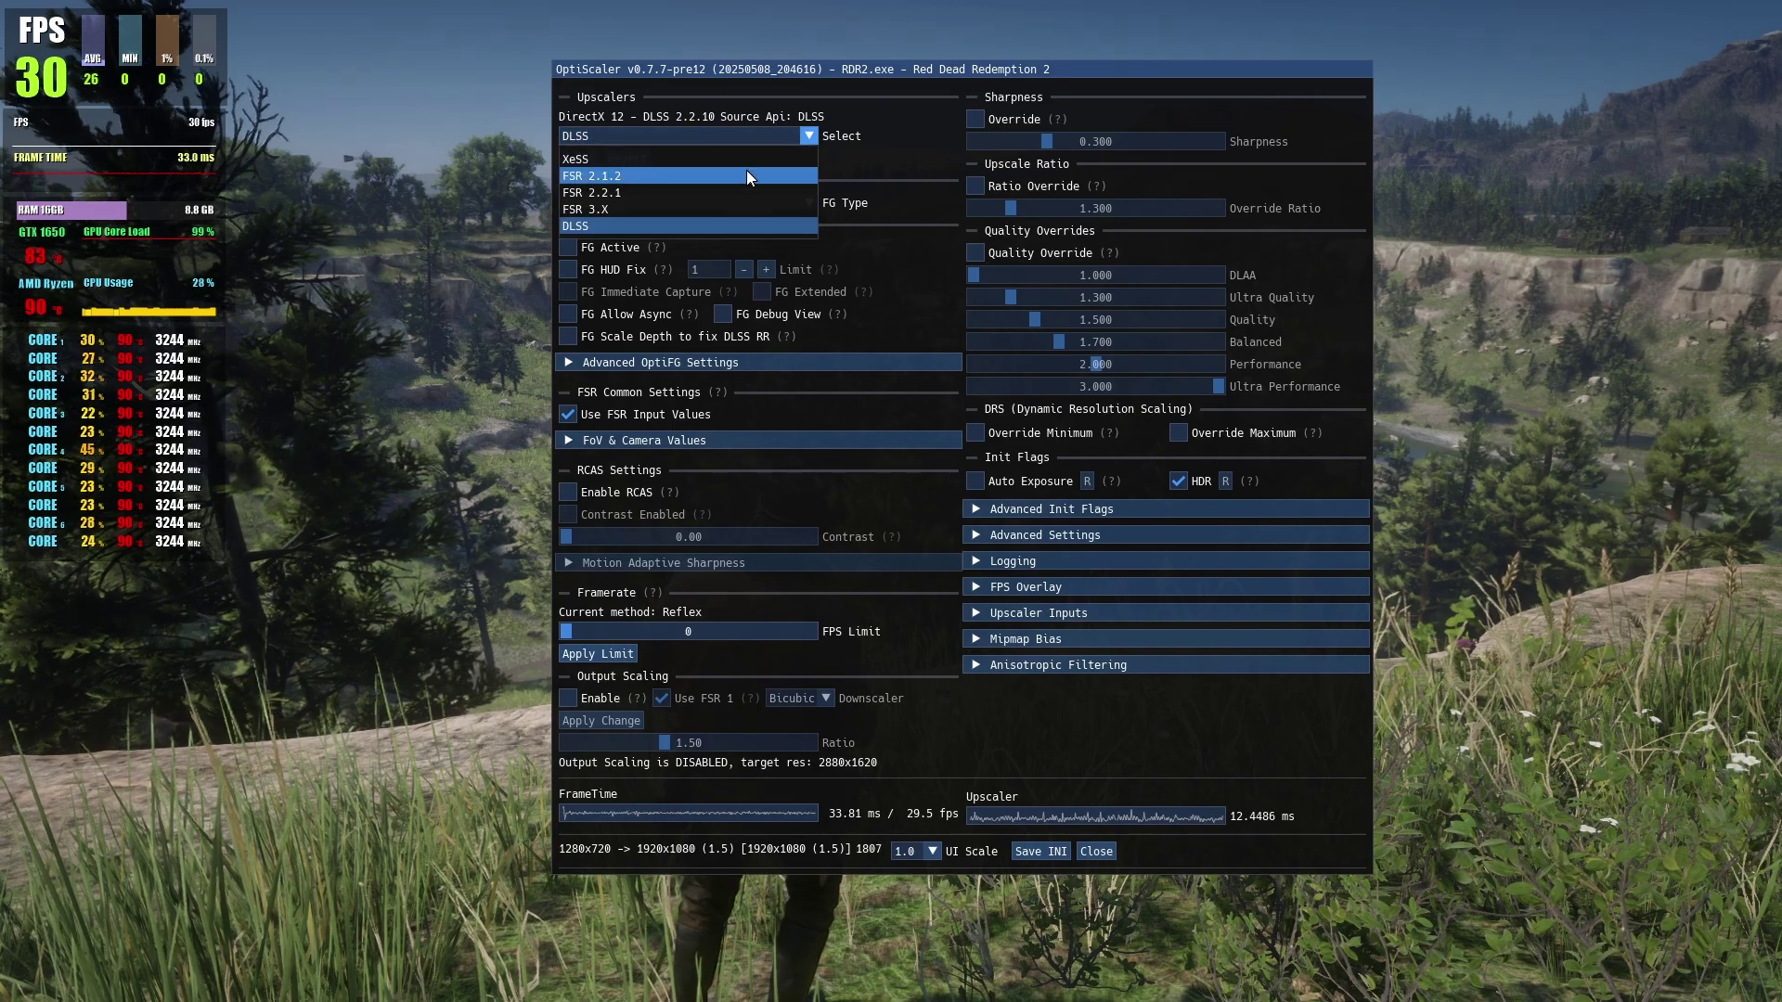
{"action": "left_click", "coordinate": [691, 209]}
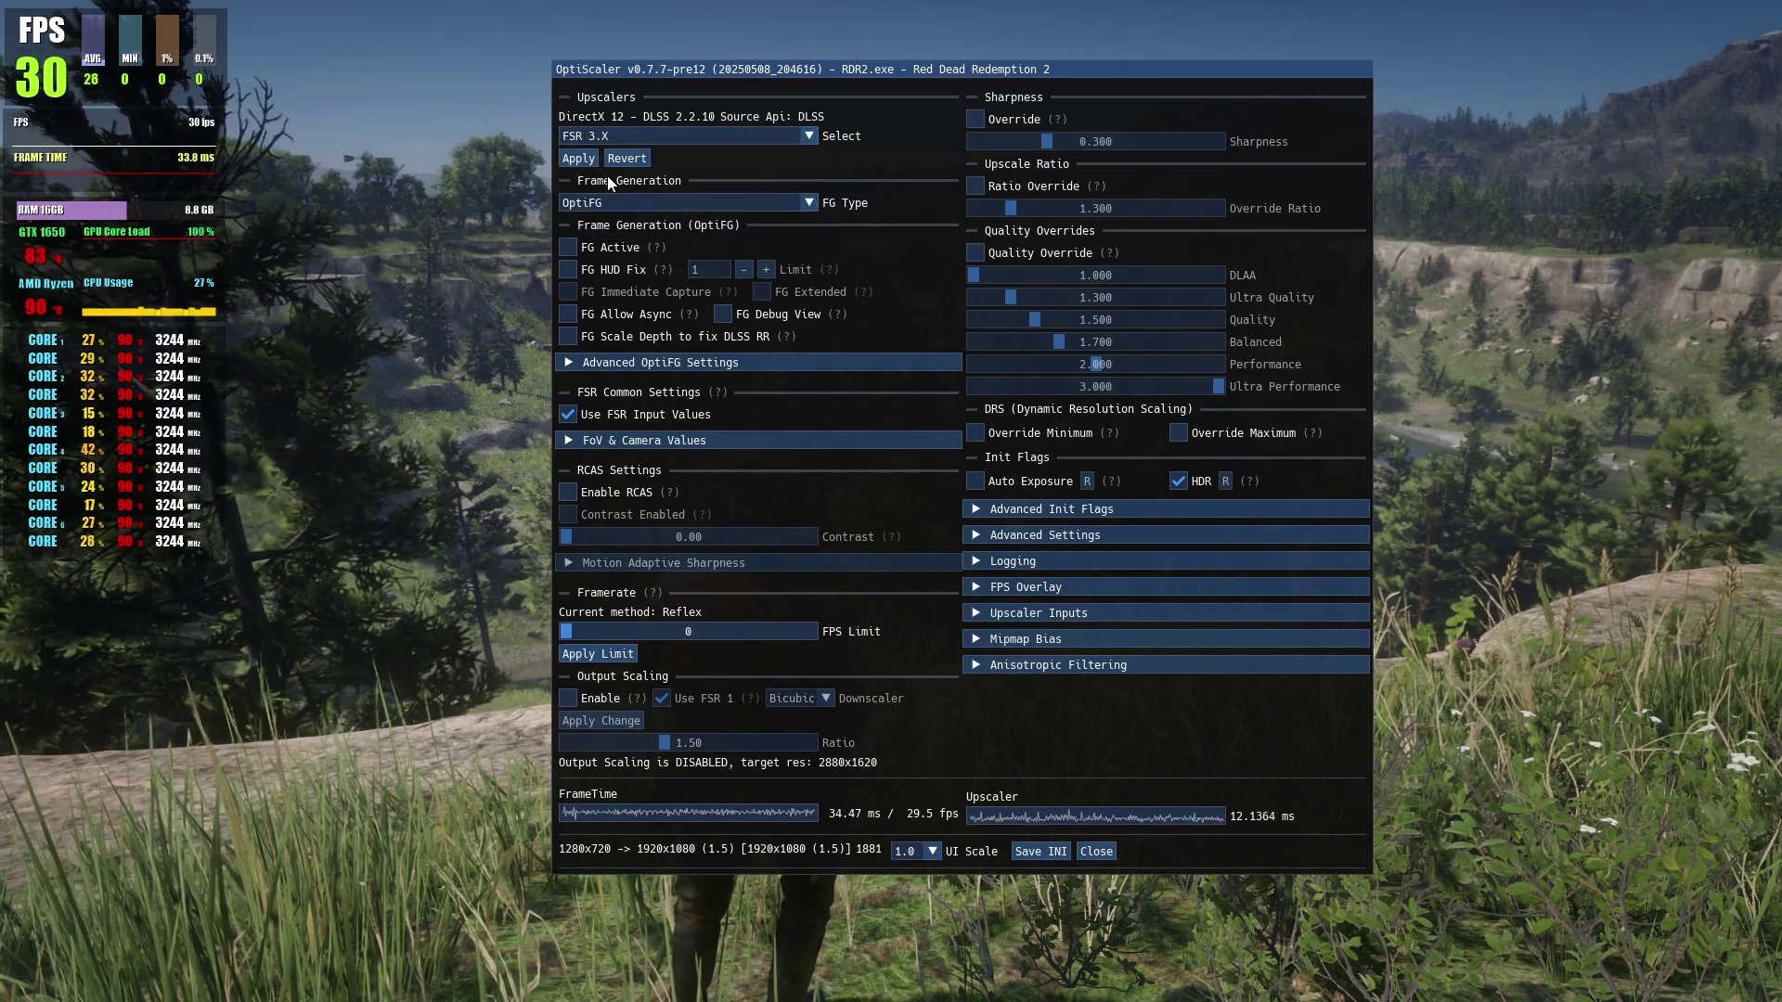
{"action": "left_click", "coordinate": [578, 159]}
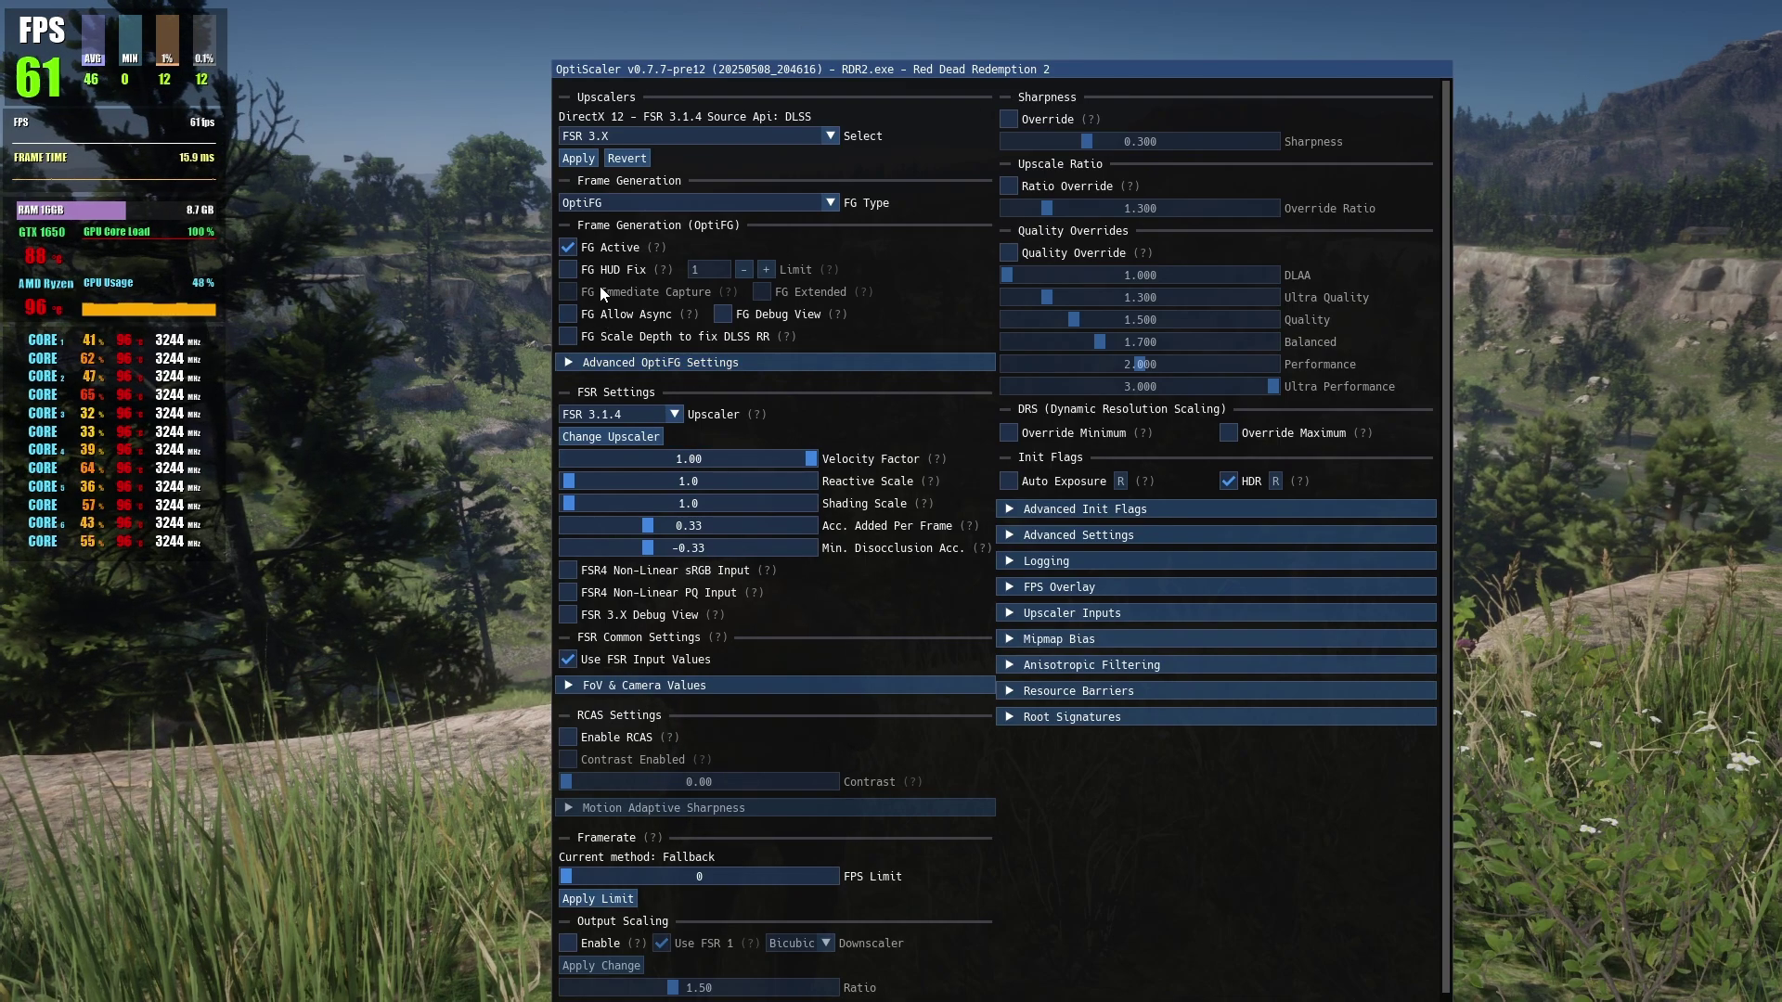
- Enable FG HUD Fix and FG Allow Async, then move the OptiScaler panel aside
{"action": "left_click", "coordinate": [577, 272]}
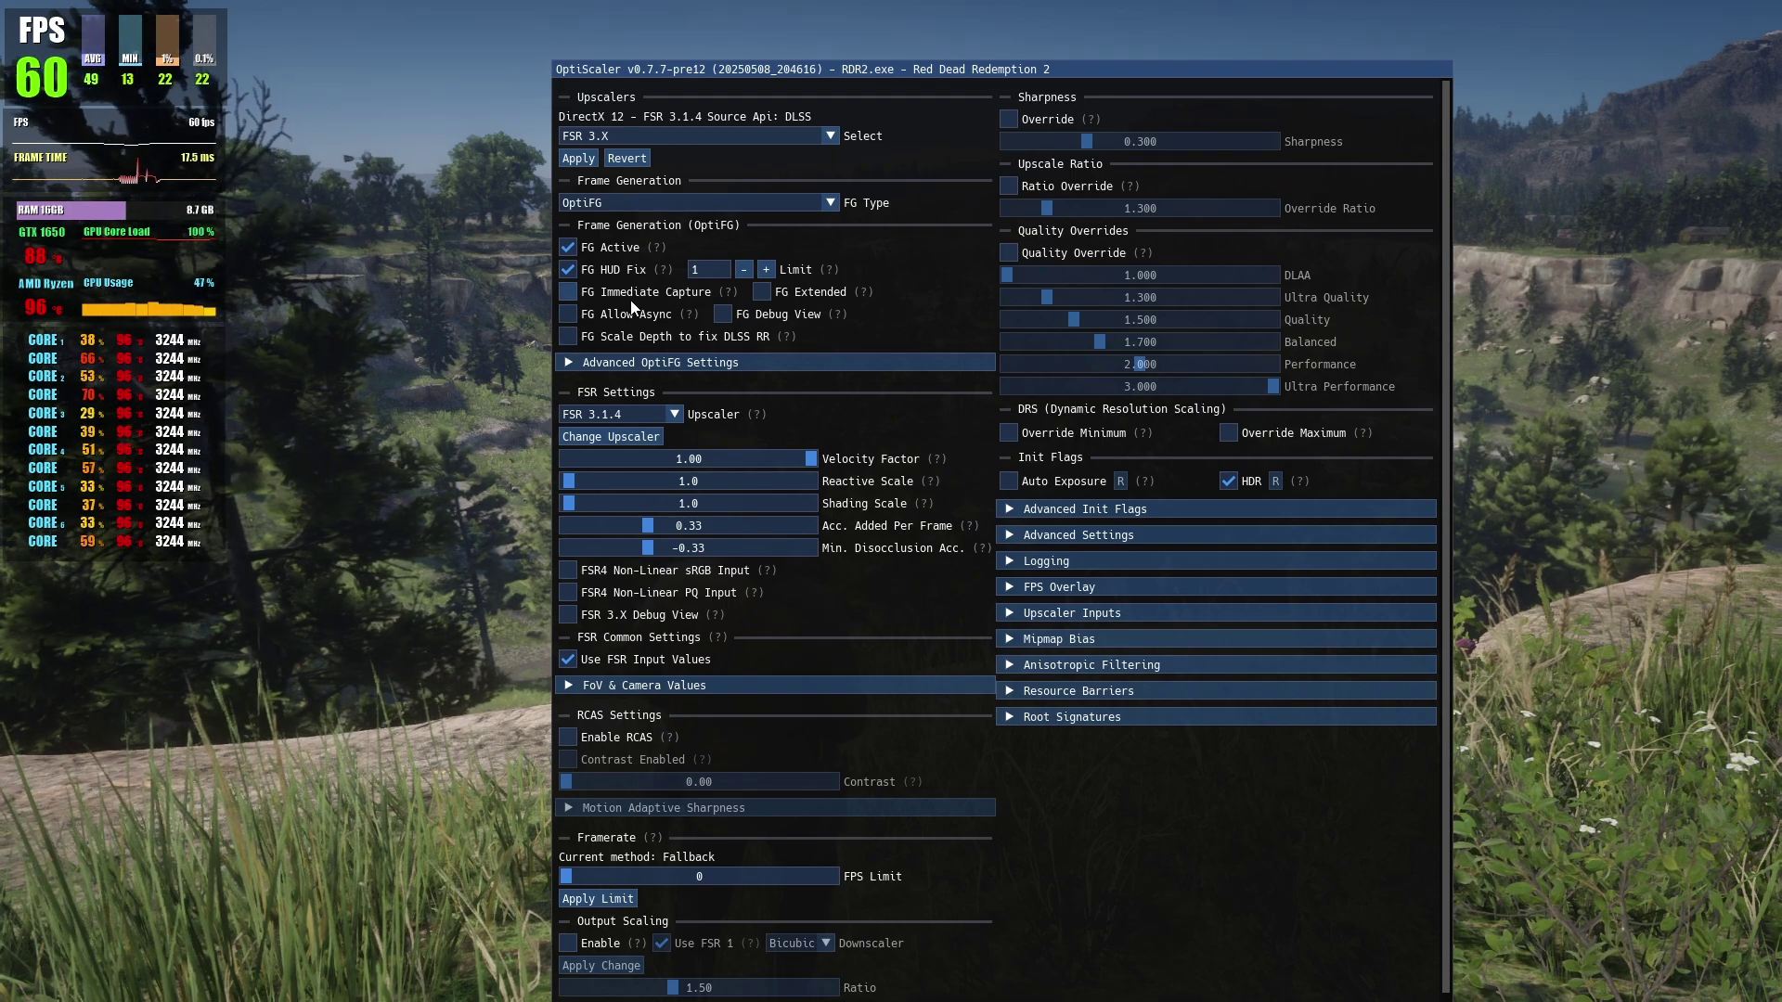
{"action": "left_click", "coordinate": [568, 314]}
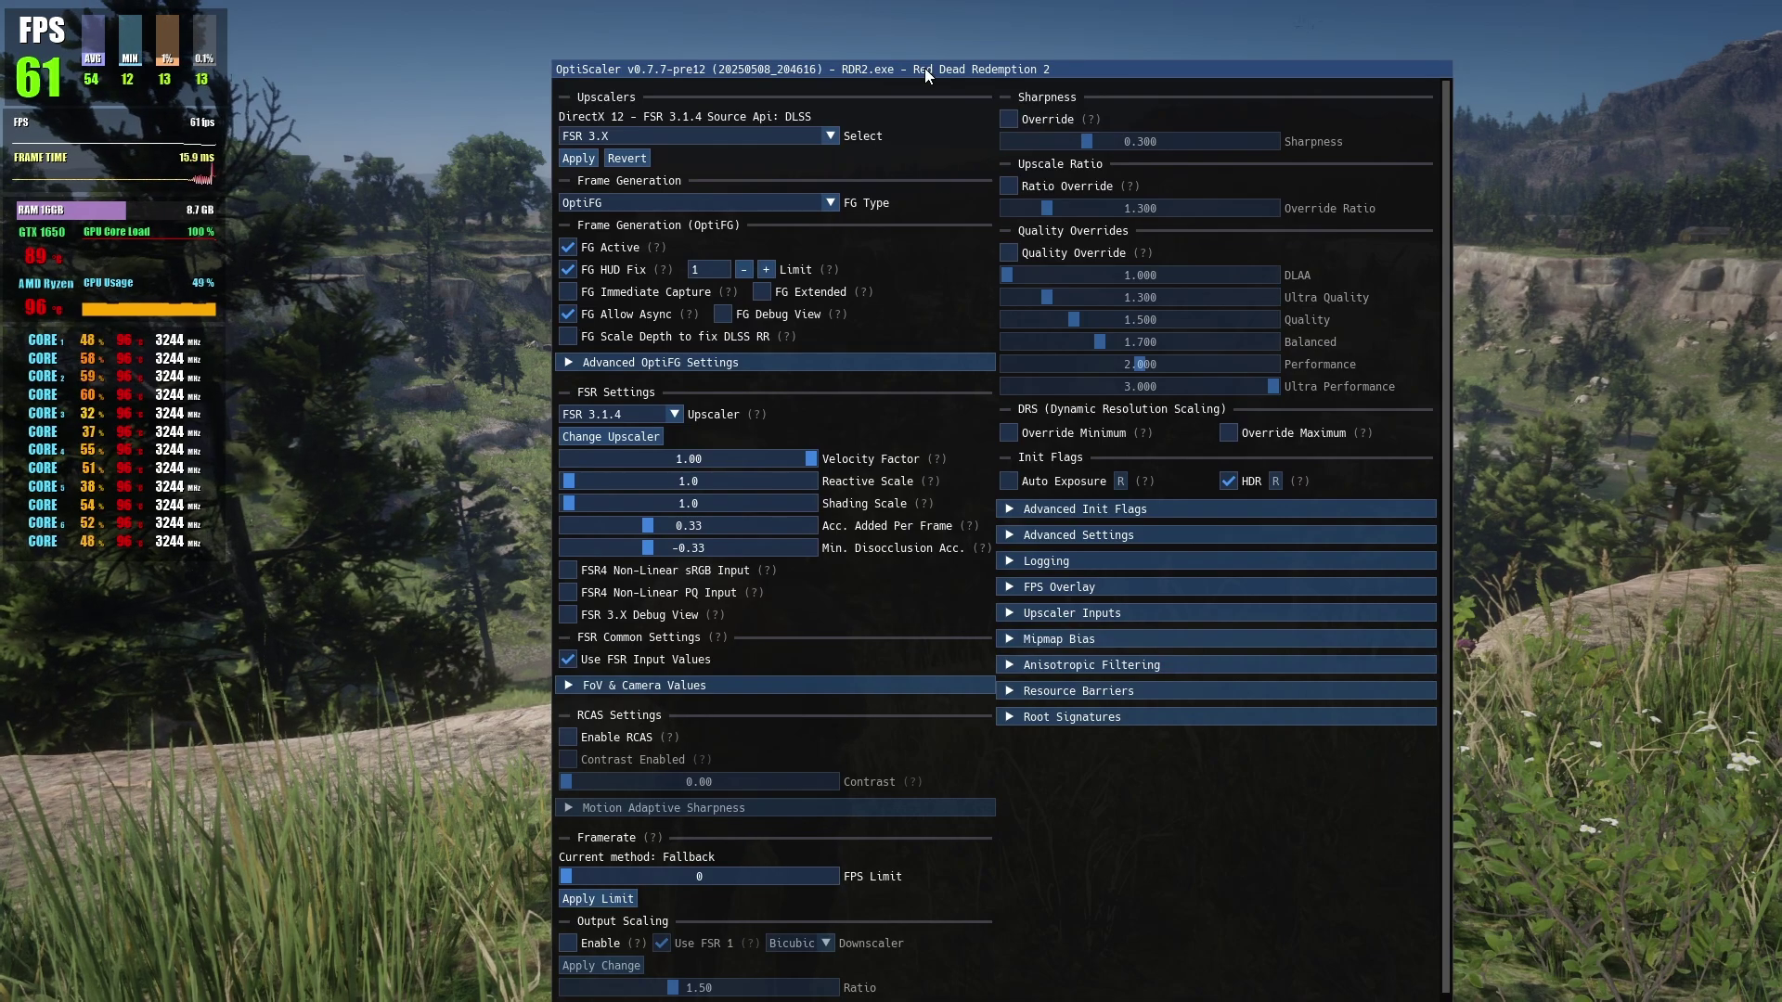
{"action": "left_click_drag", "start_coordinate": [925, 68], "coordinate": [875, 4]}
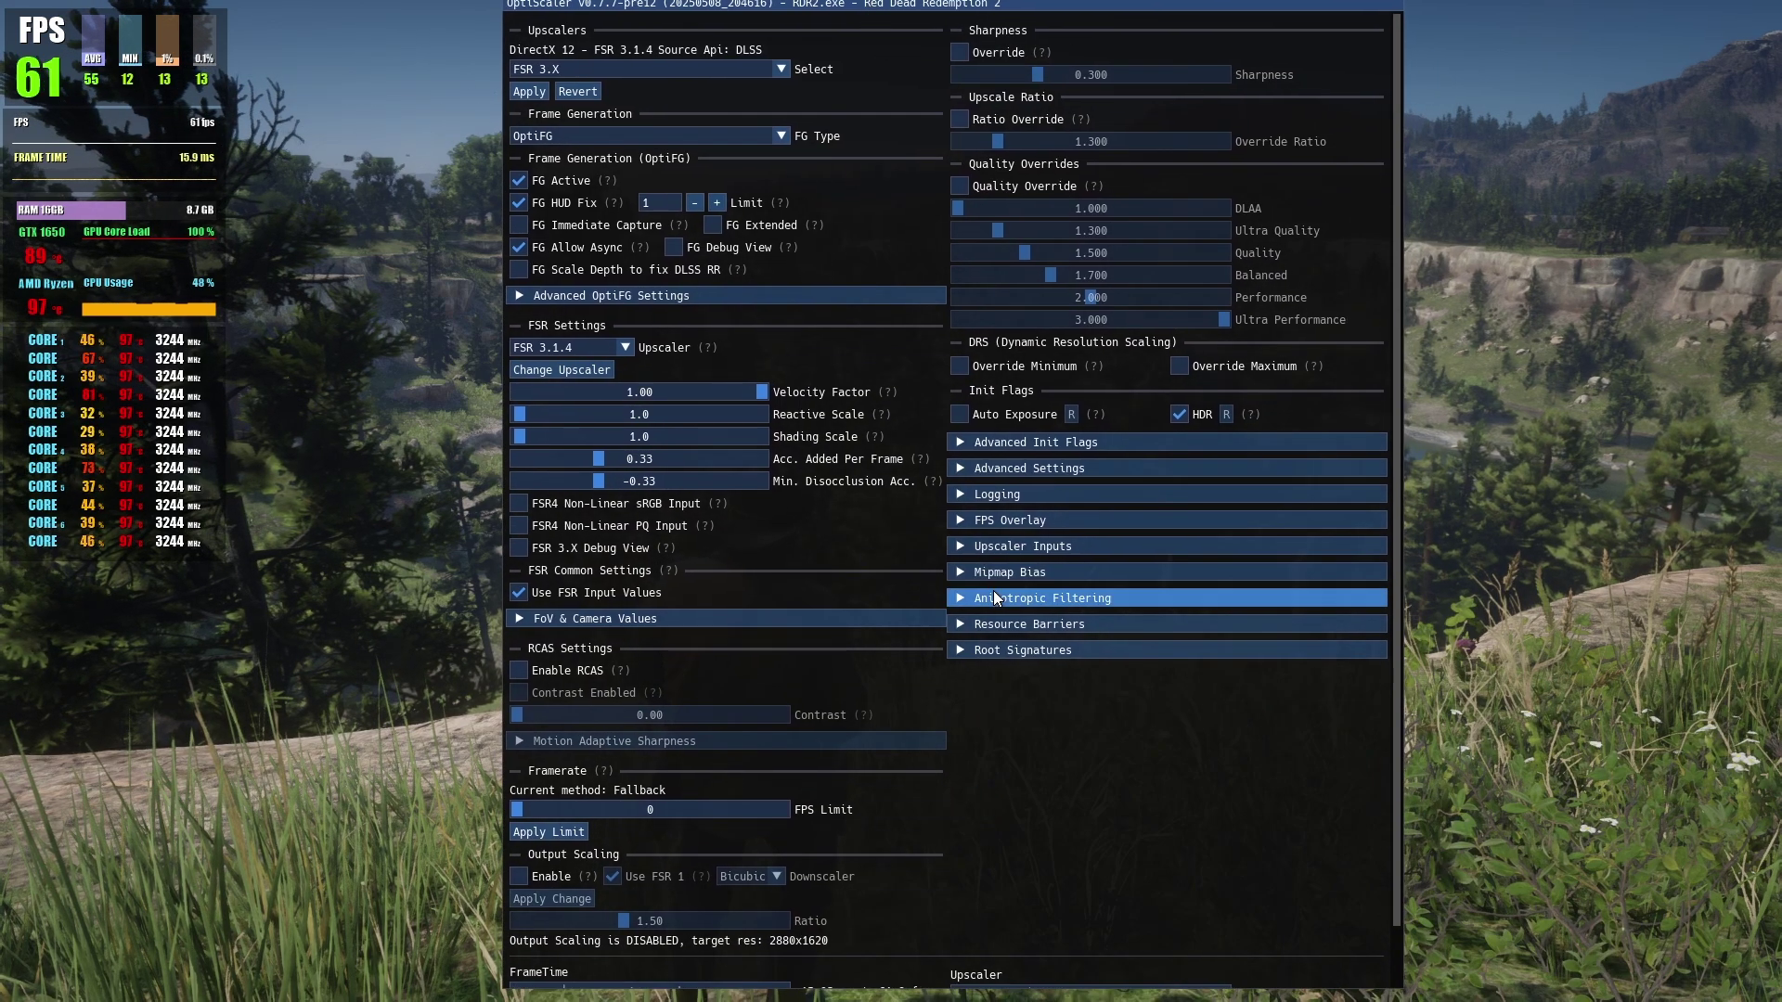
- Close the overlay with Insert and walk Arthur across the hillside using W and S
{"action": "key", "text": "Insert"}
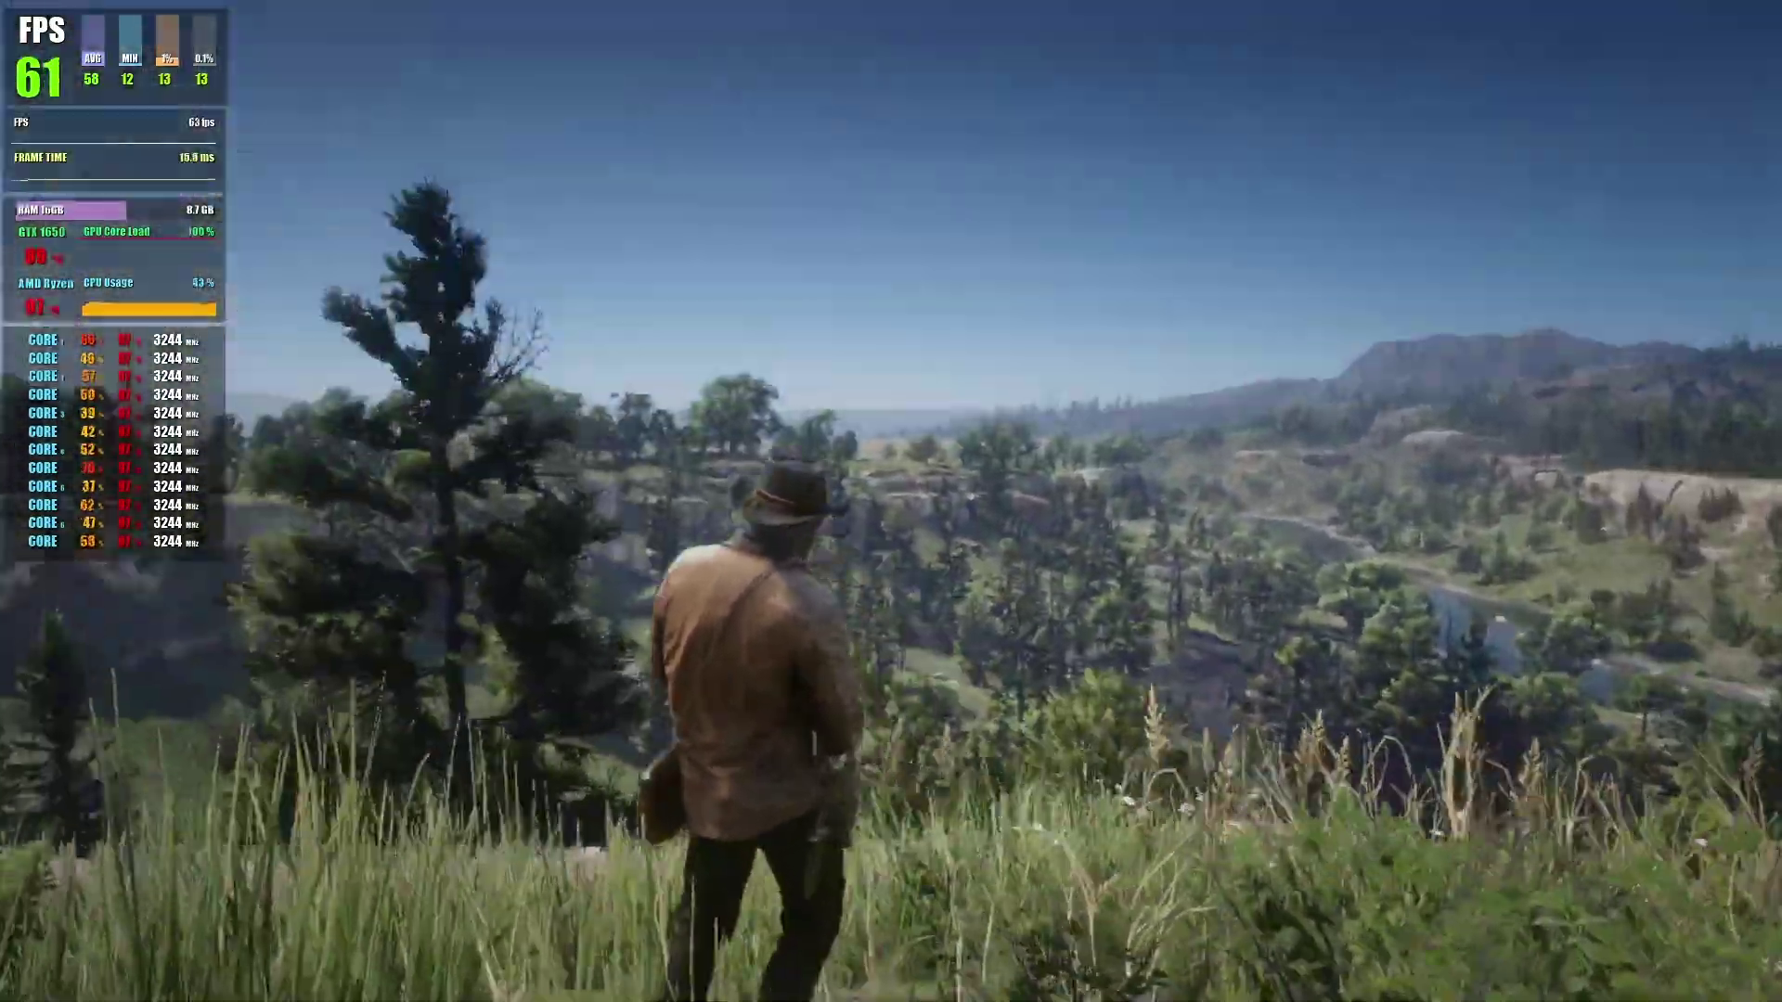
{"action": "key", "text": "s"}
{"action": "key", "text": "s"}
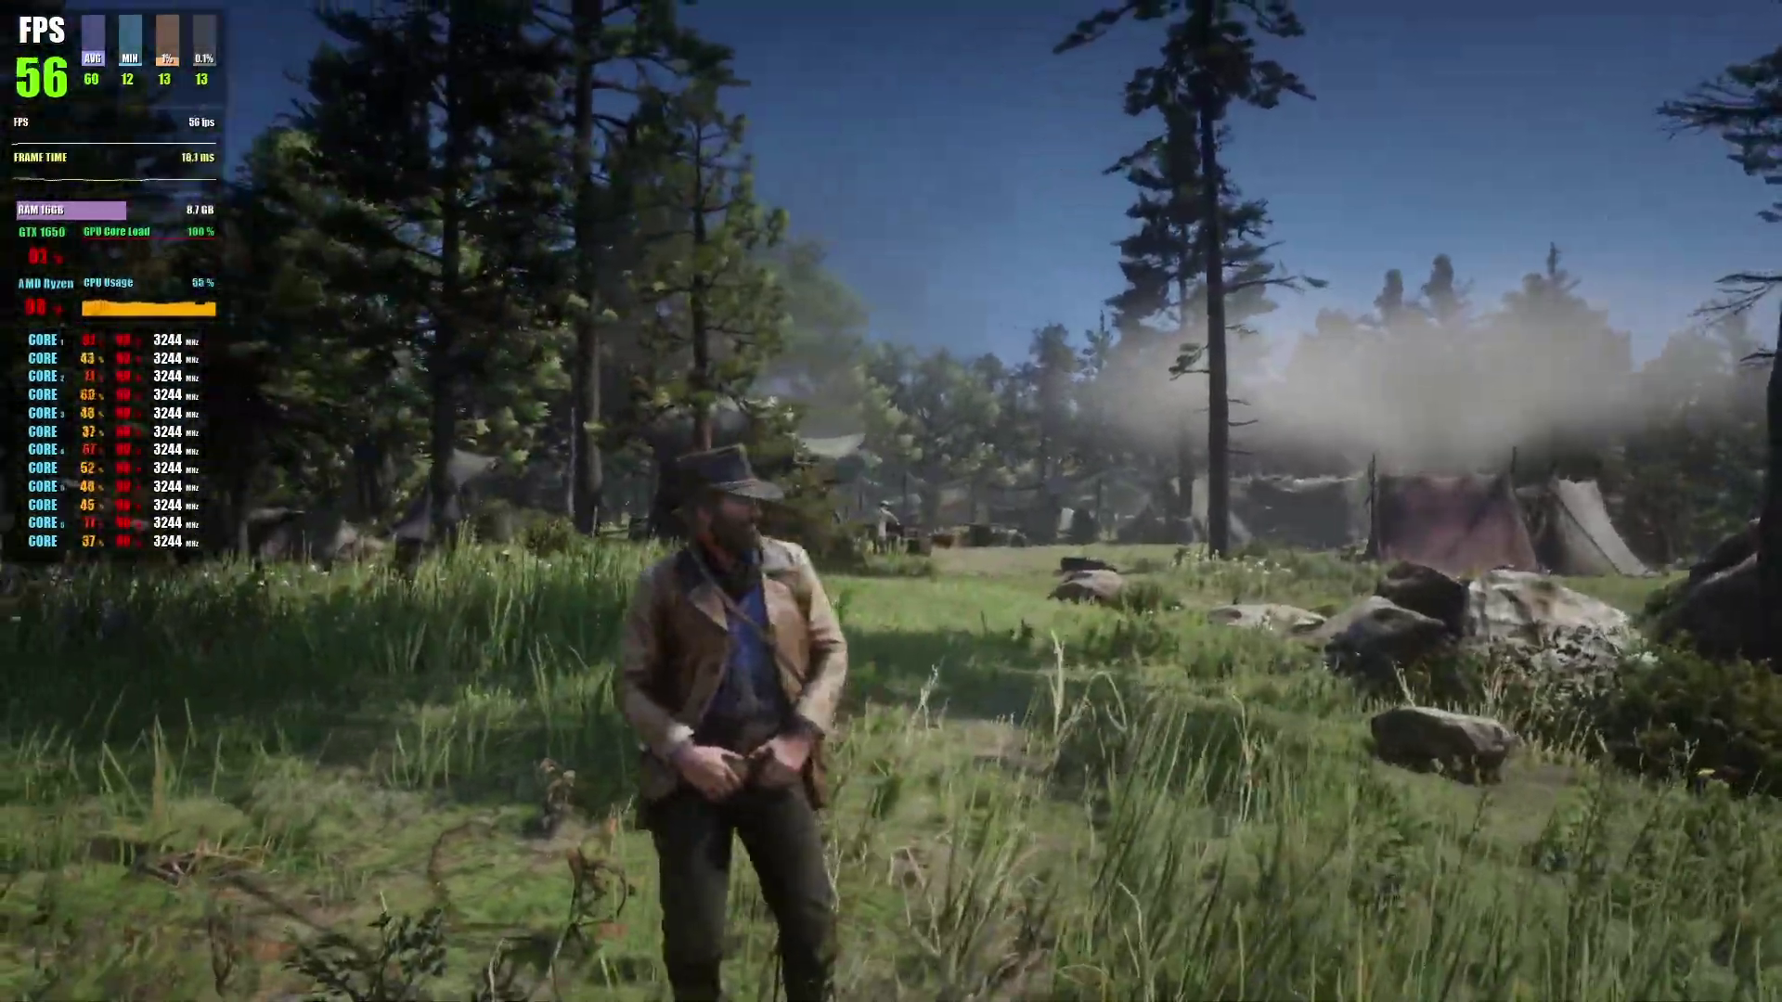
{"action": "key", "text": "w"}
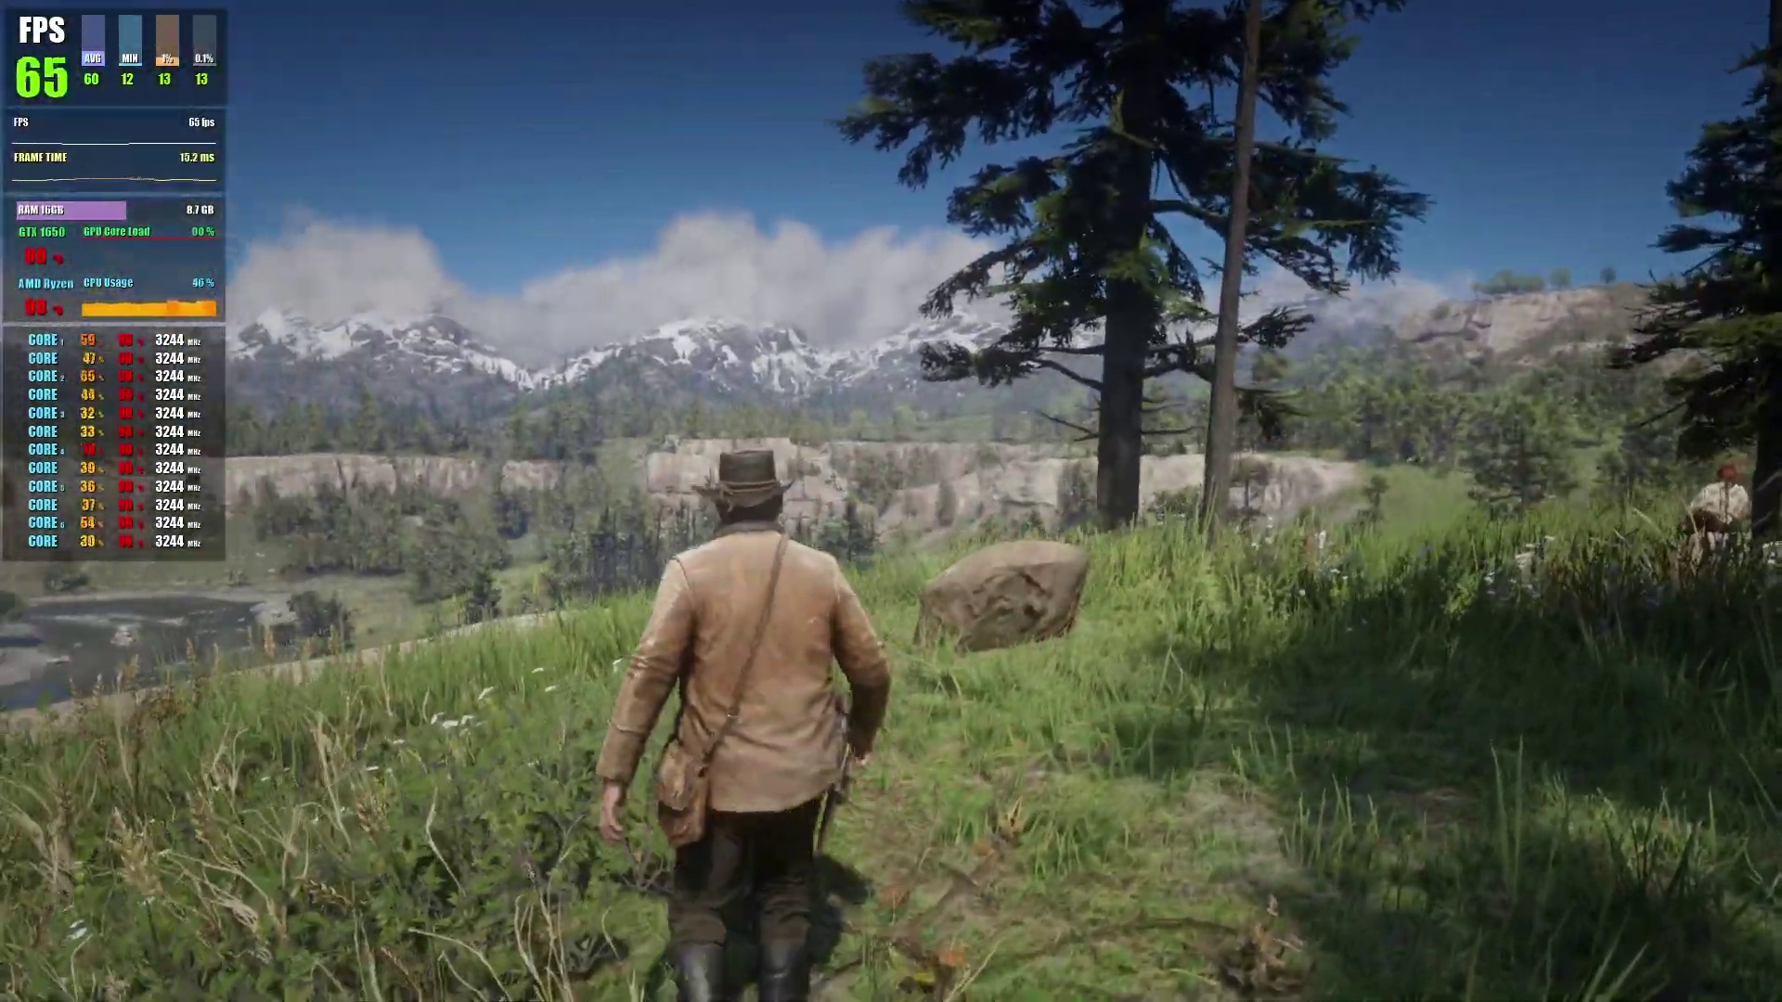
{"action": "key", "text": "w"}
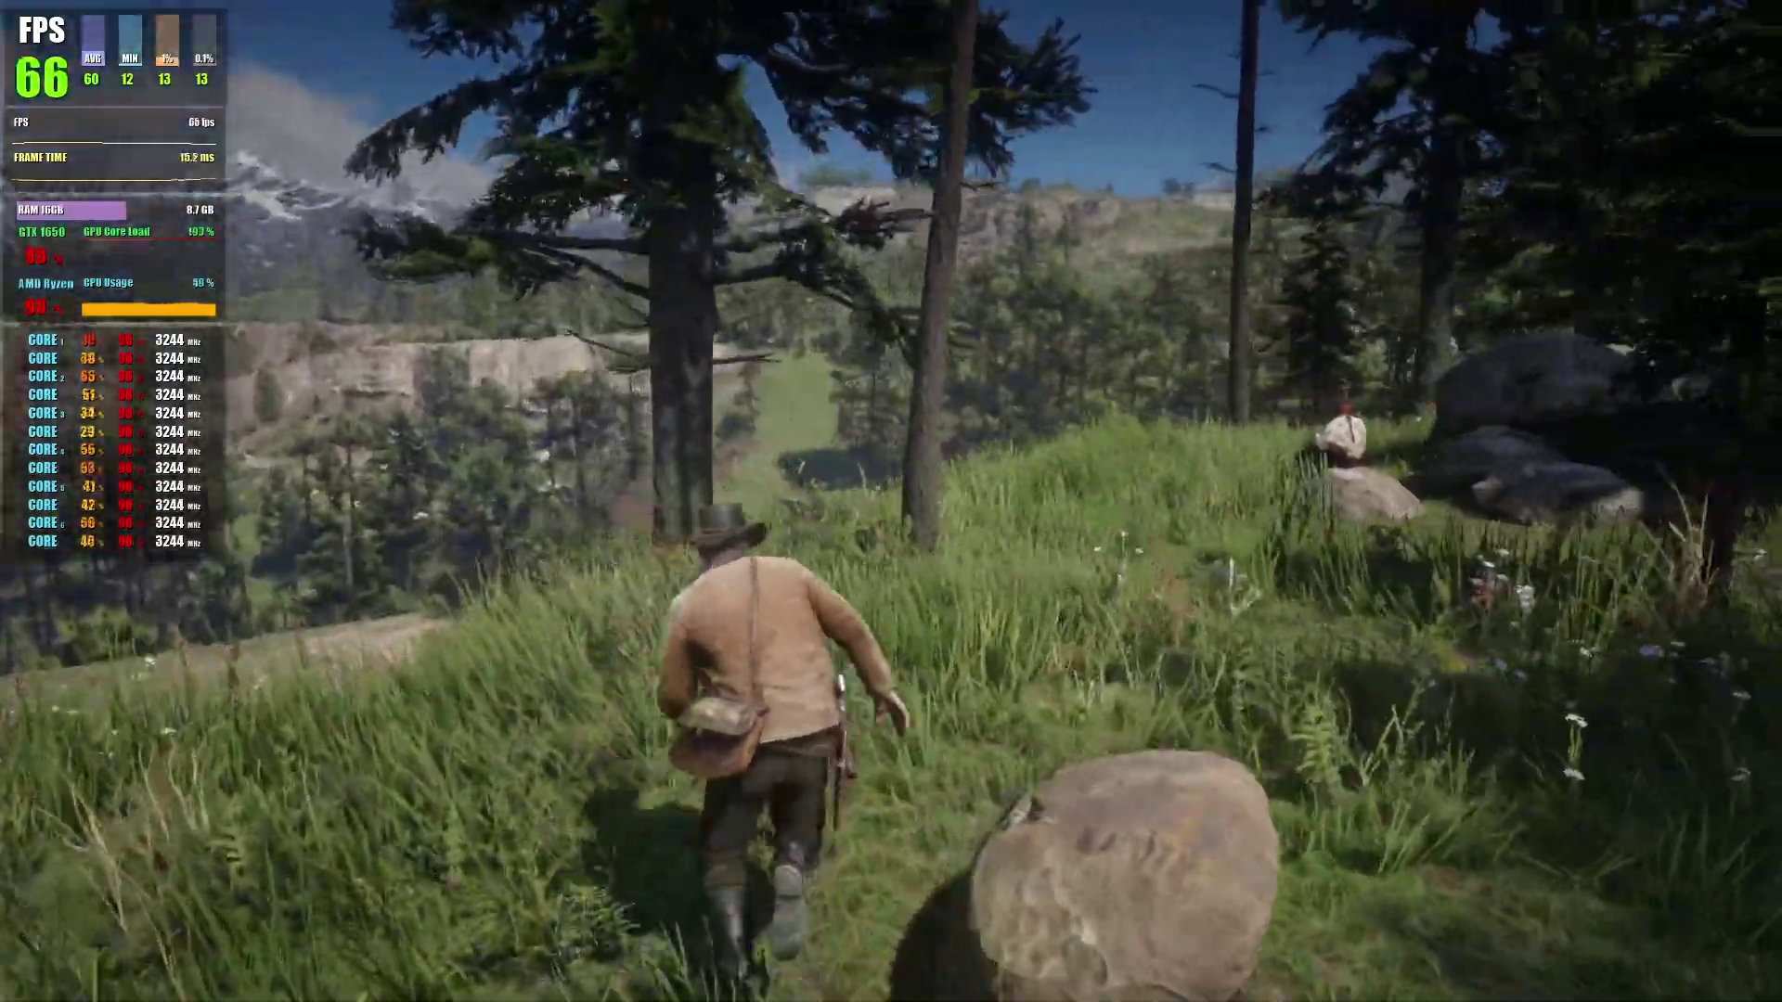
{"action": "key", "text": "w"}
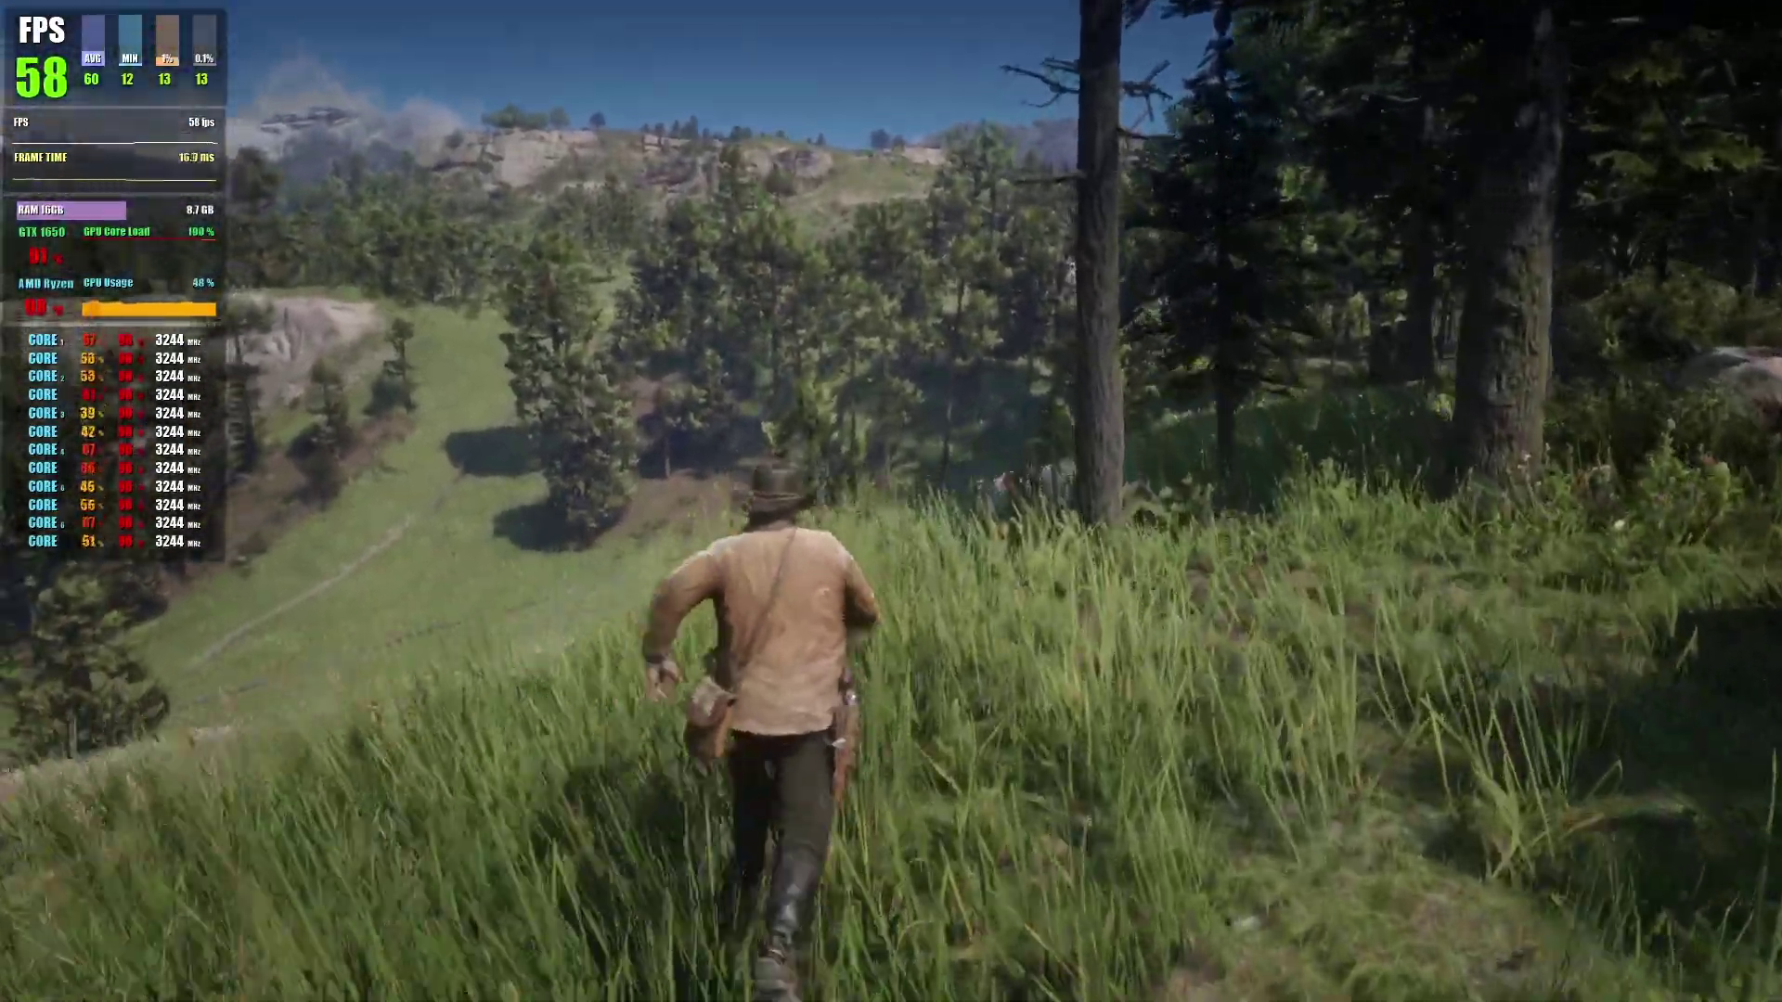
{"action": "key", "text": "w"}
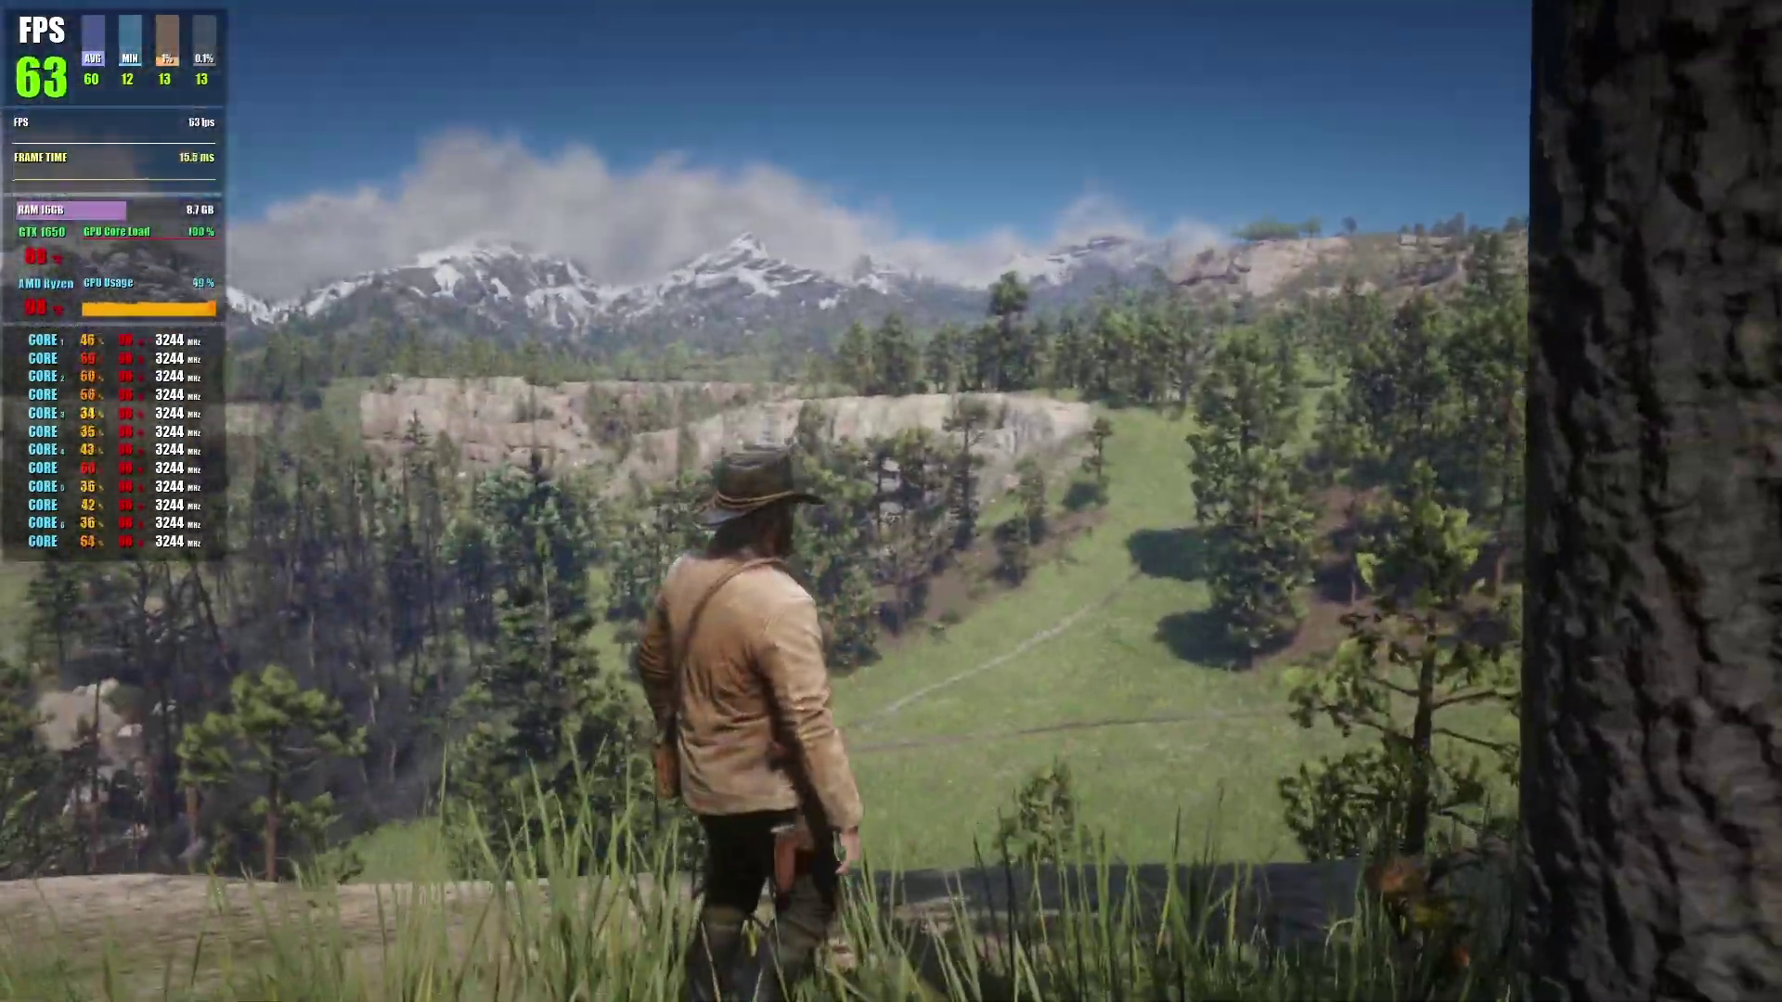
{"action": "key", "text": "s"}
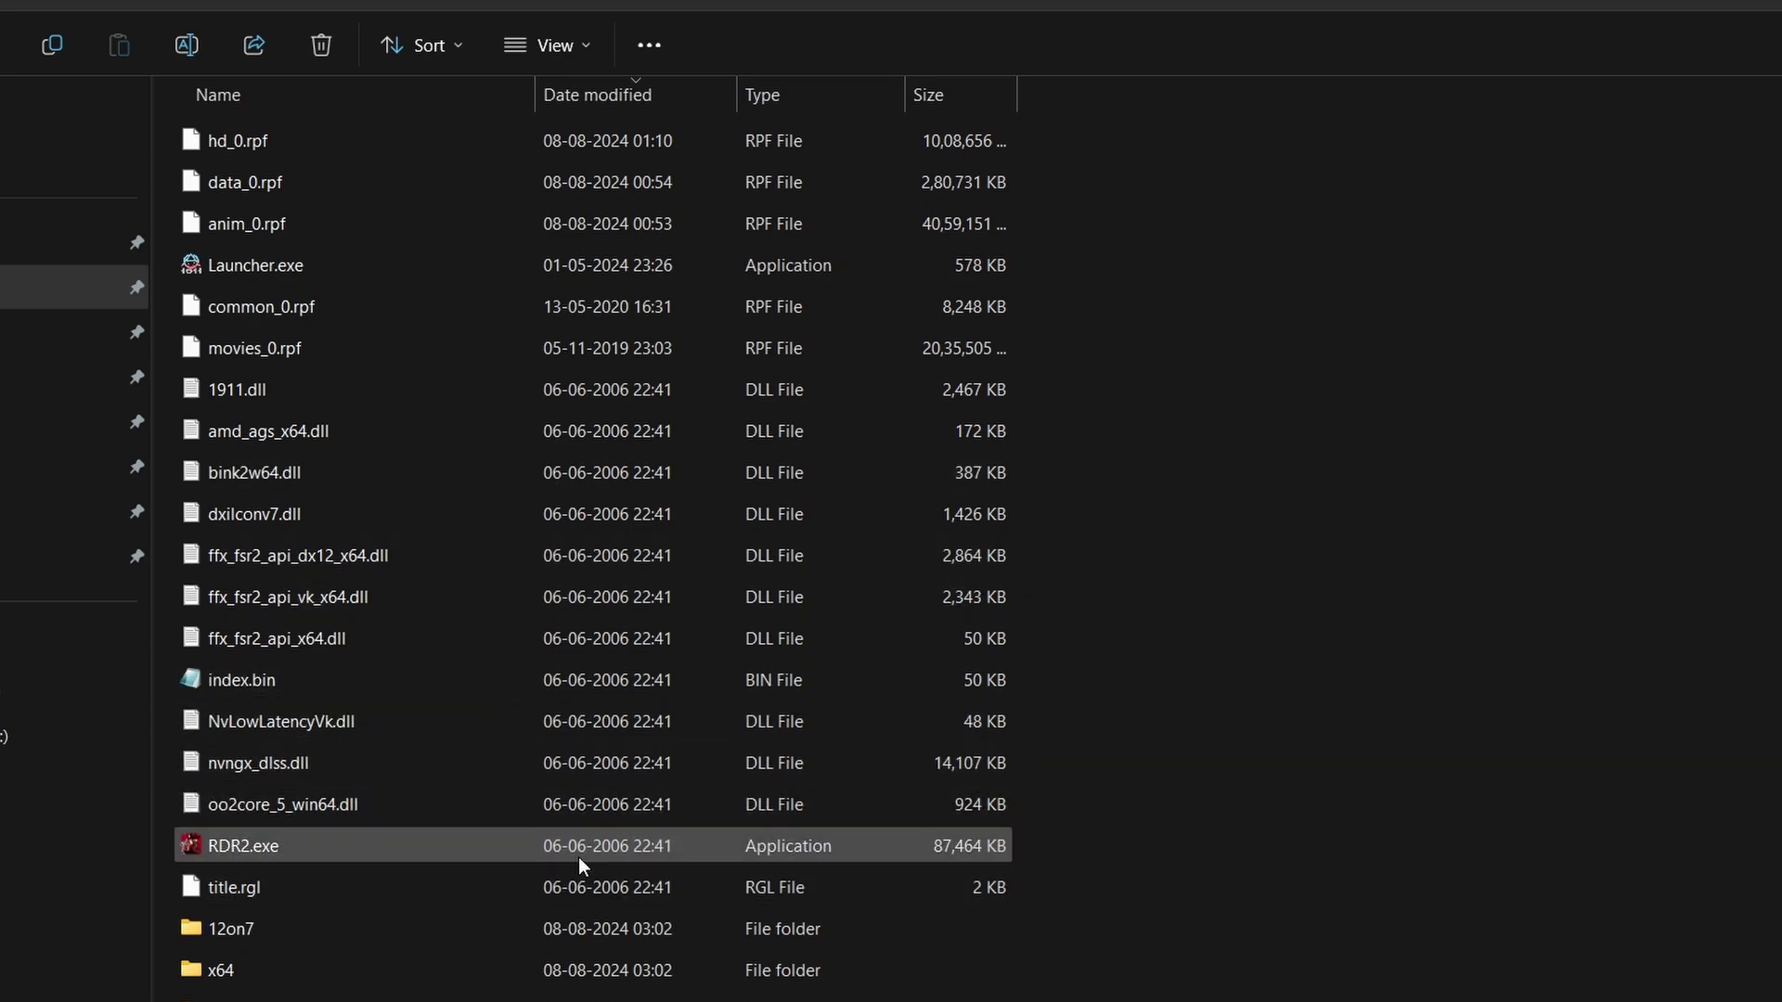
- Scroll the Red Dead Redemption 2 folder up to reveal Remove OptiScaler.bat under Today
{"action": "scroll", "coordinate": [560, 827], "scroll_direction": "up", "scroll_amount": 3}
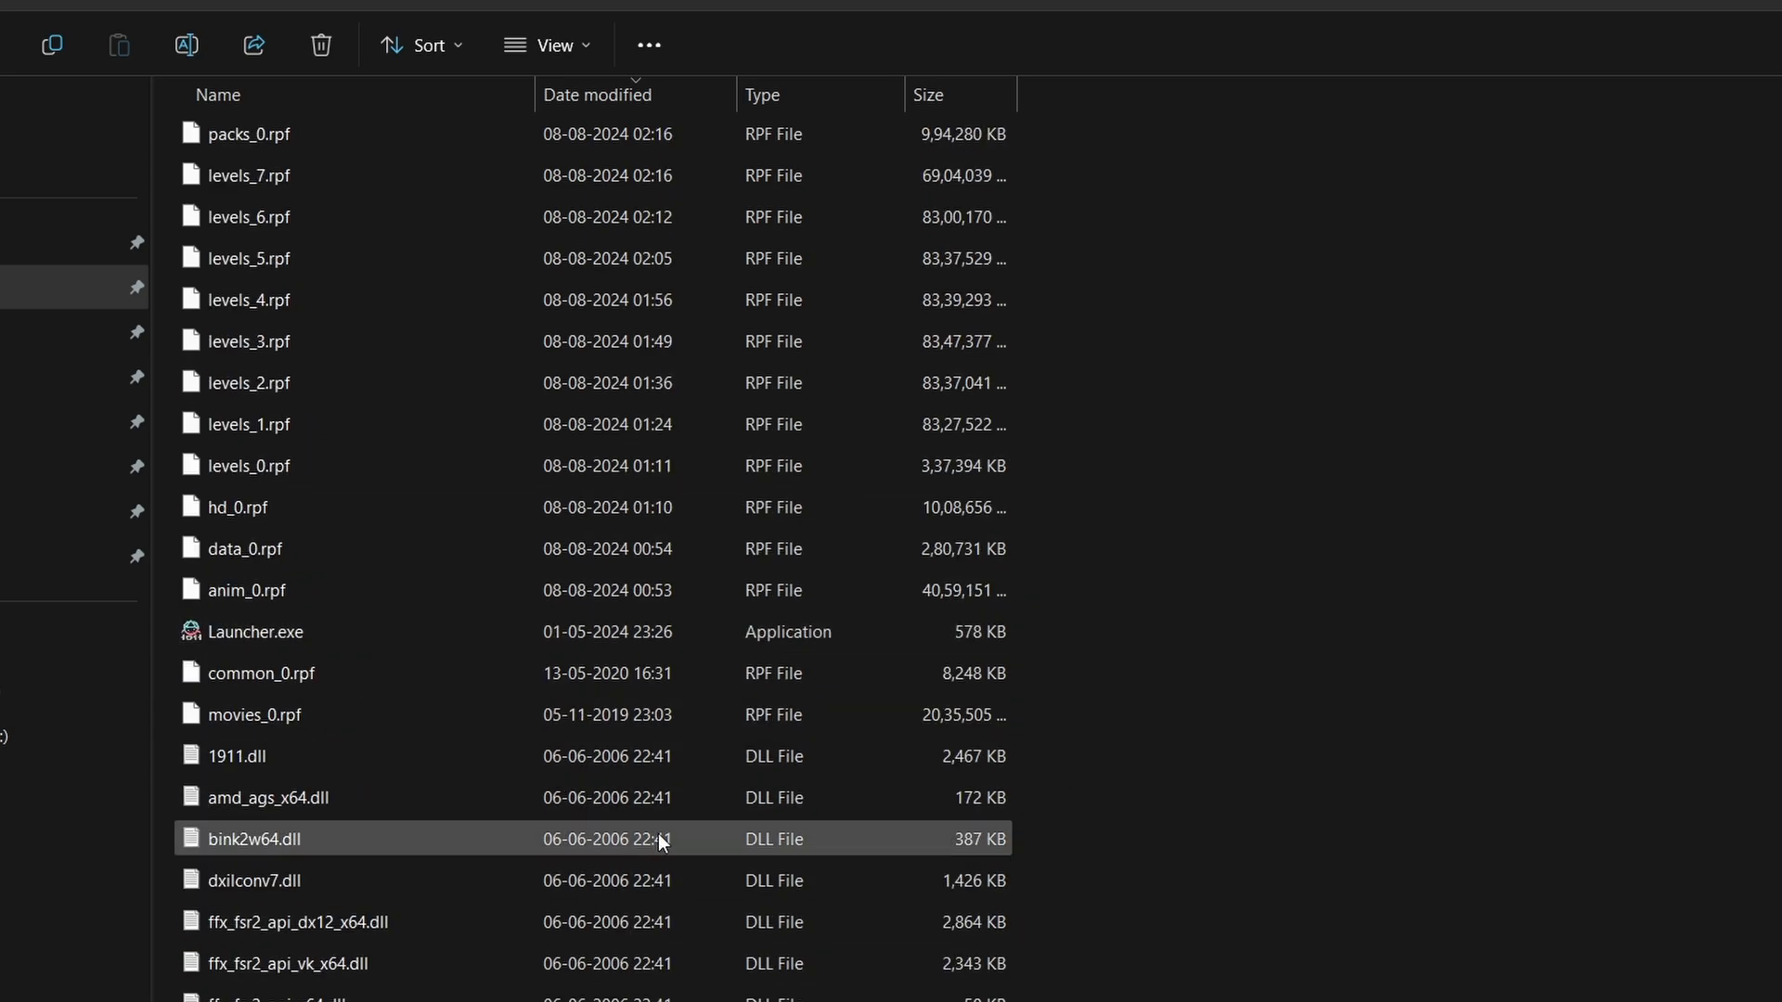
{"action": "scroll", "coordinate": [650, 771], "scroll_direction": "up", "scroll_amount": 8}
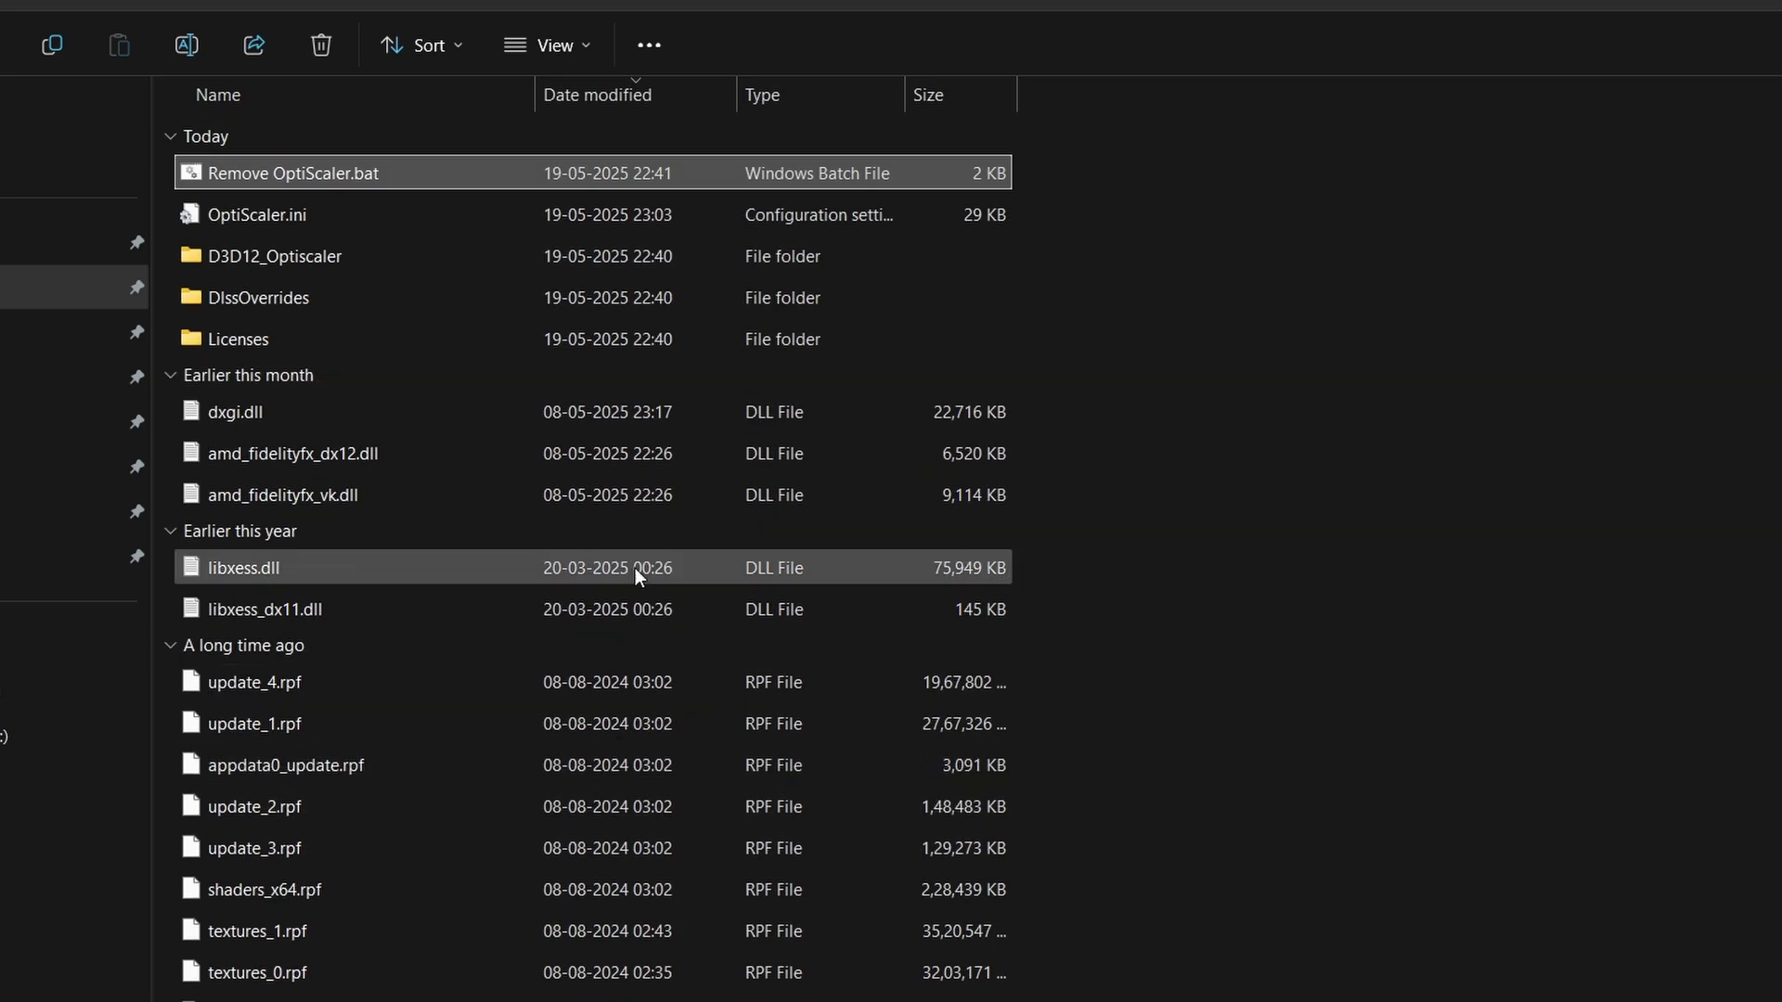
- Run Remove OptiScaler.bat, confirm with 'y' to delete OptiScaler.ini and dxgi.dll, then close the window
{"action": "double_click", "coordinate": [371, 172]}
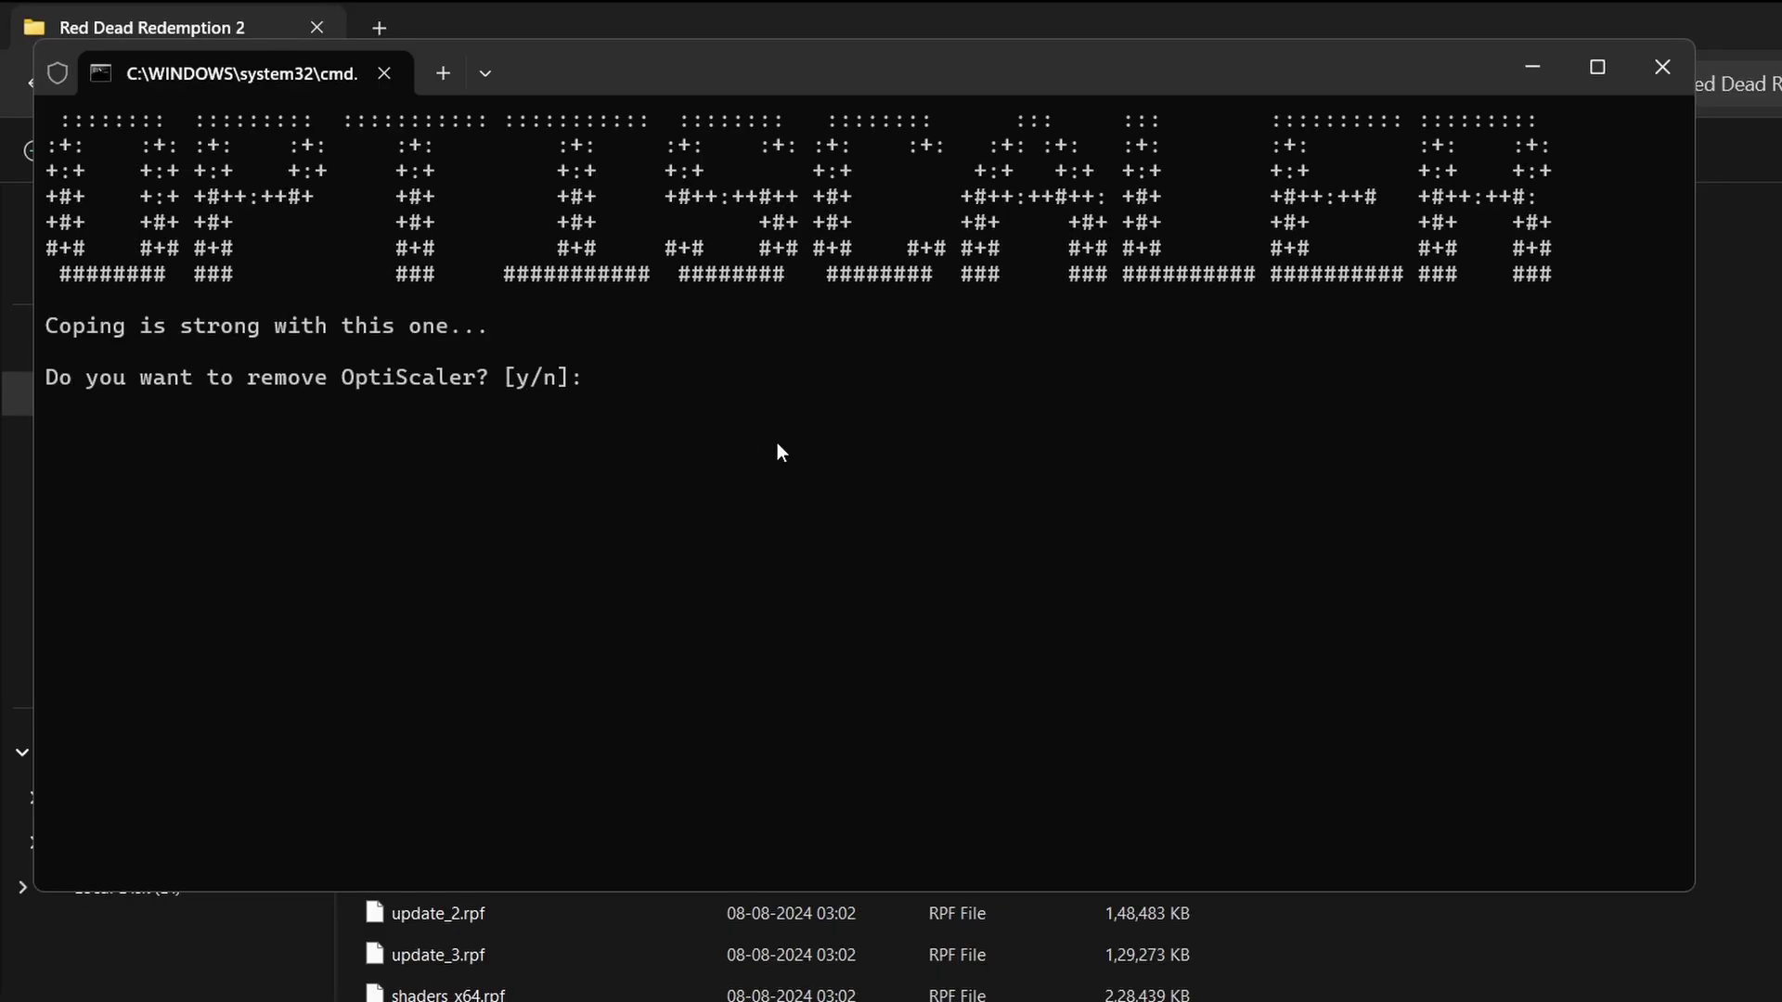
{"action": "type", "text": "y"}
{"action": "key", "text": "Return"}
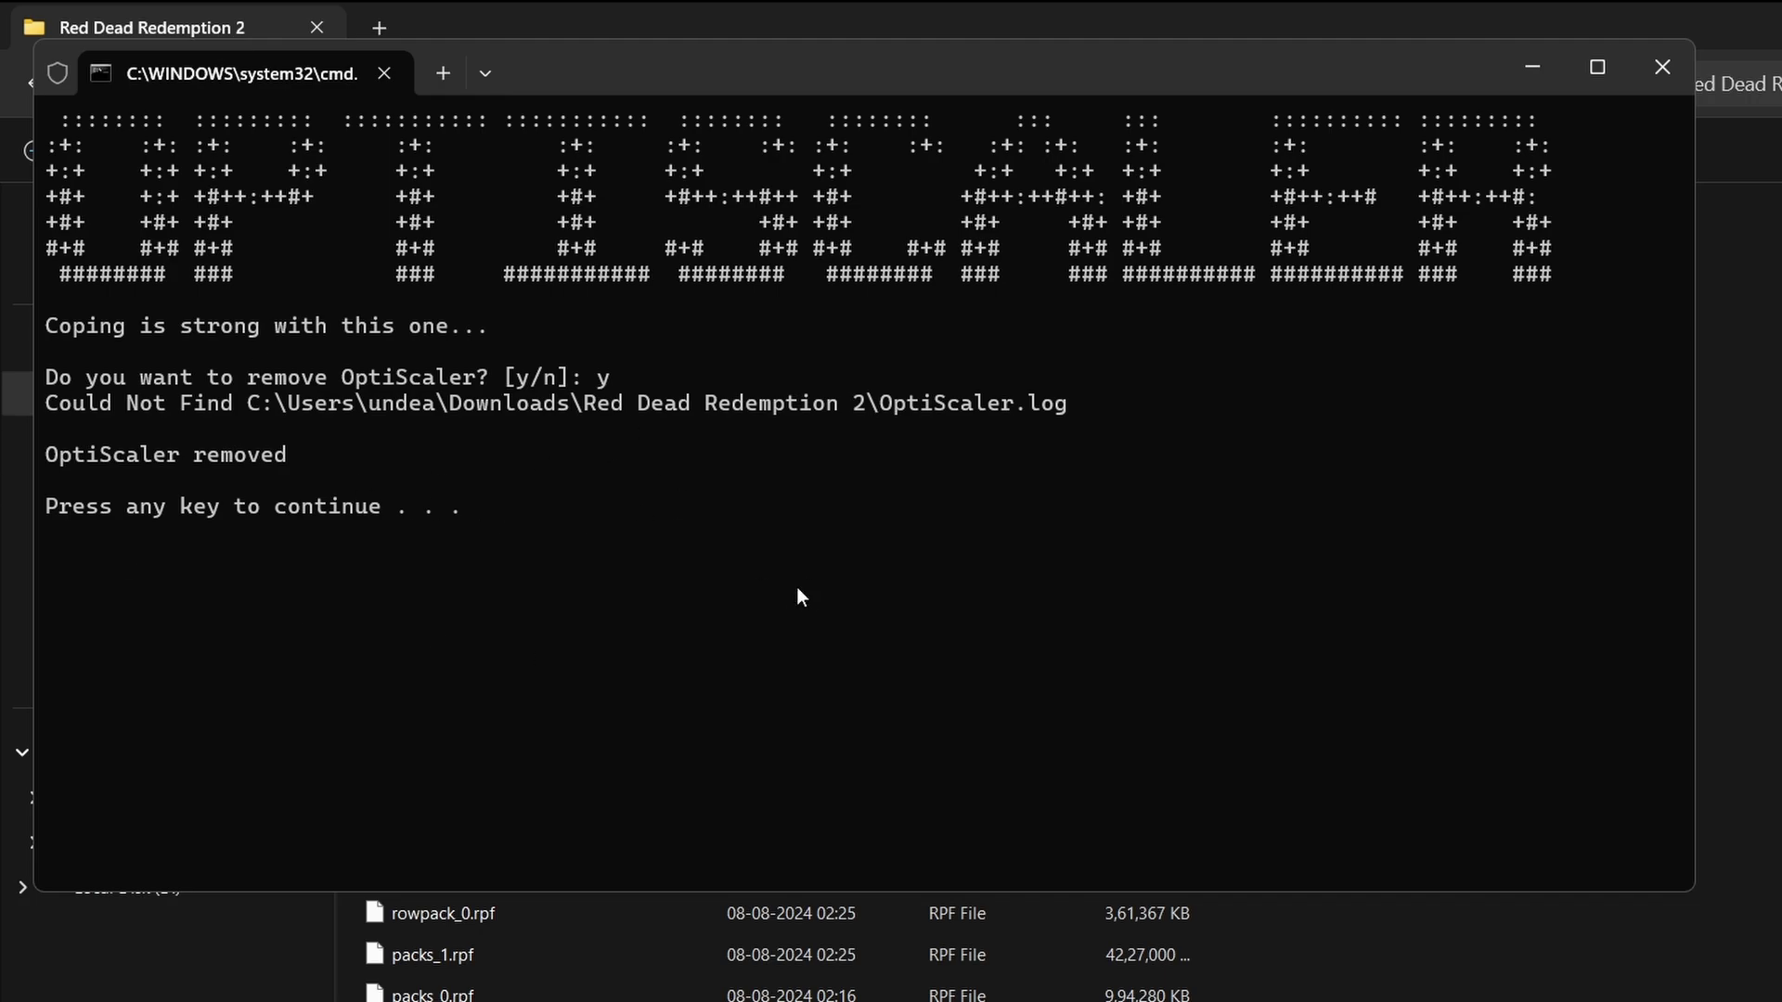
{"action": "key", "text": "Return"}
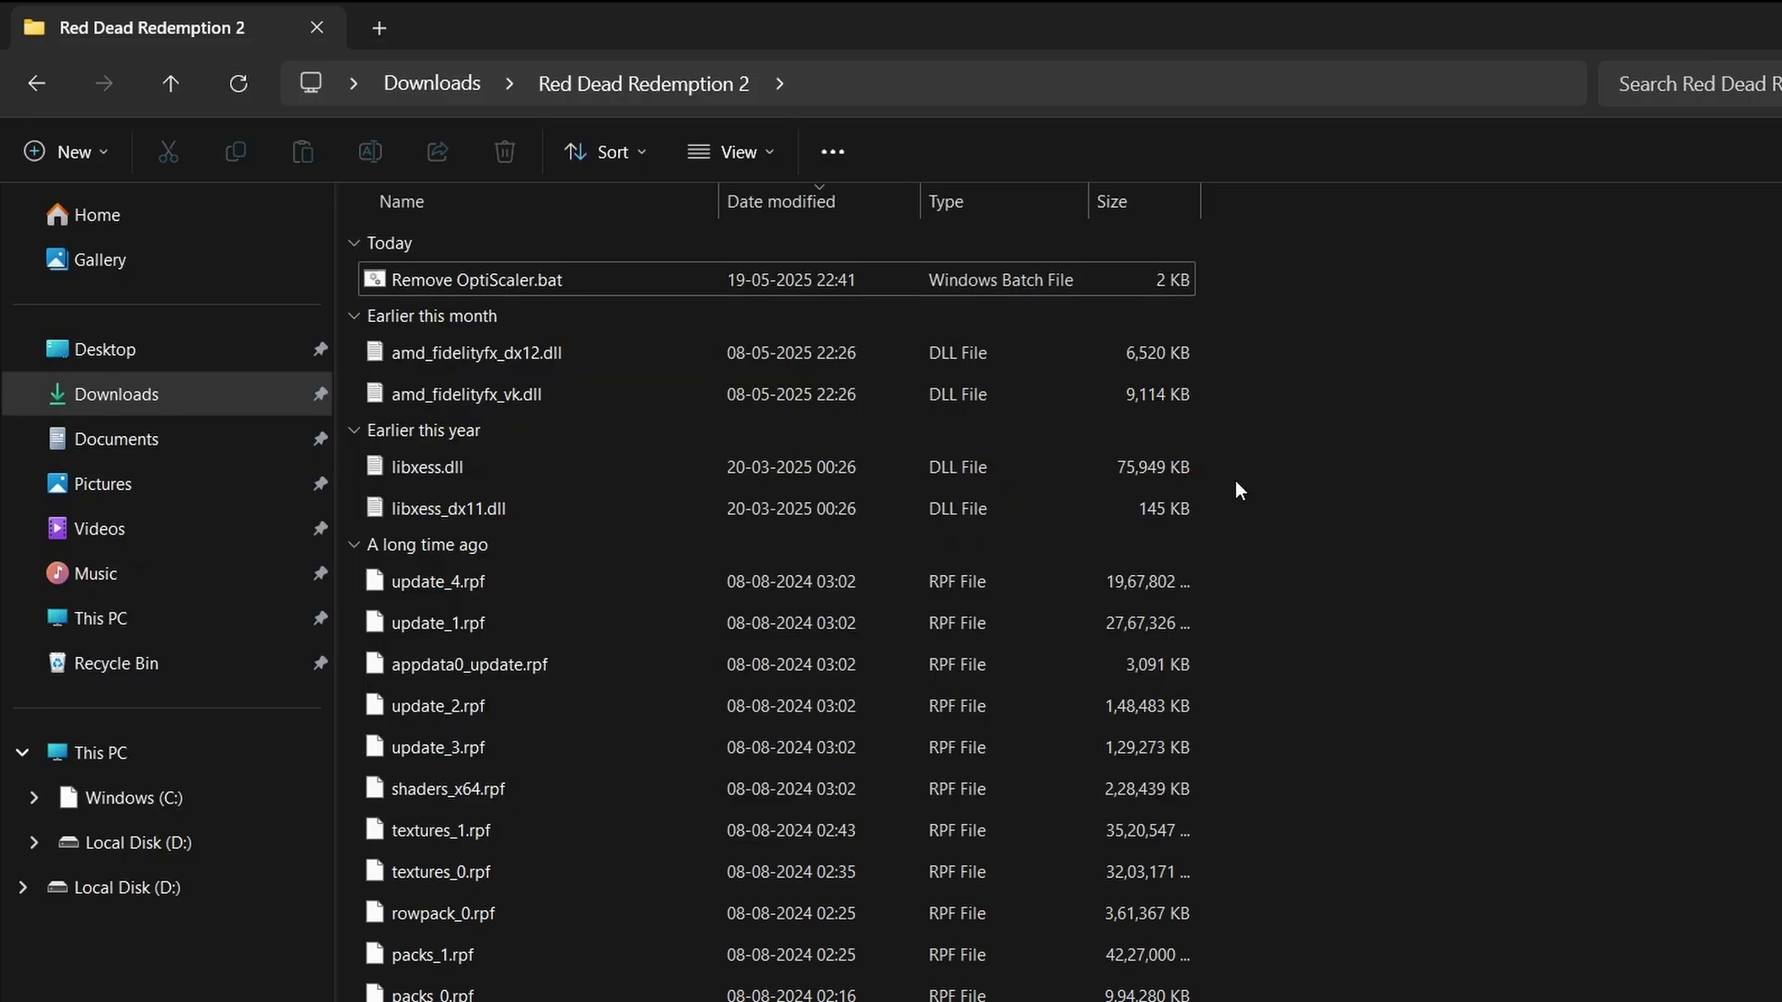